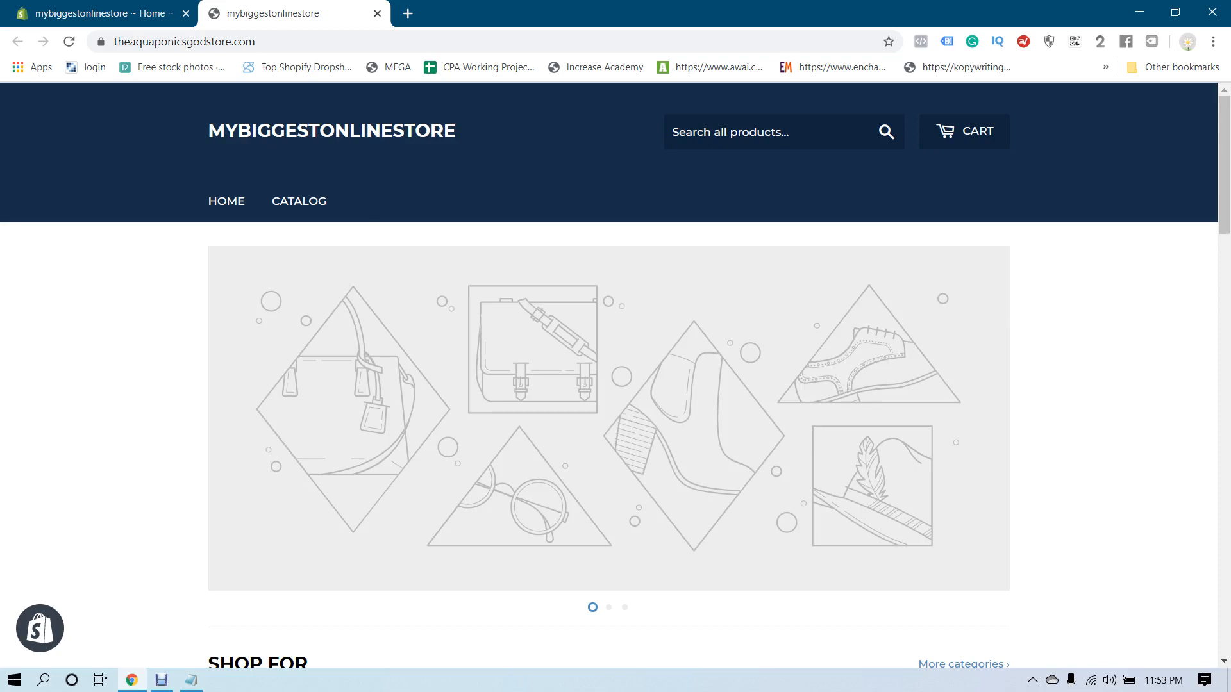
# Step: Look over the storefront's home page down to the Featured Collection section
pyautogui.scroll(-15, 609, 379)
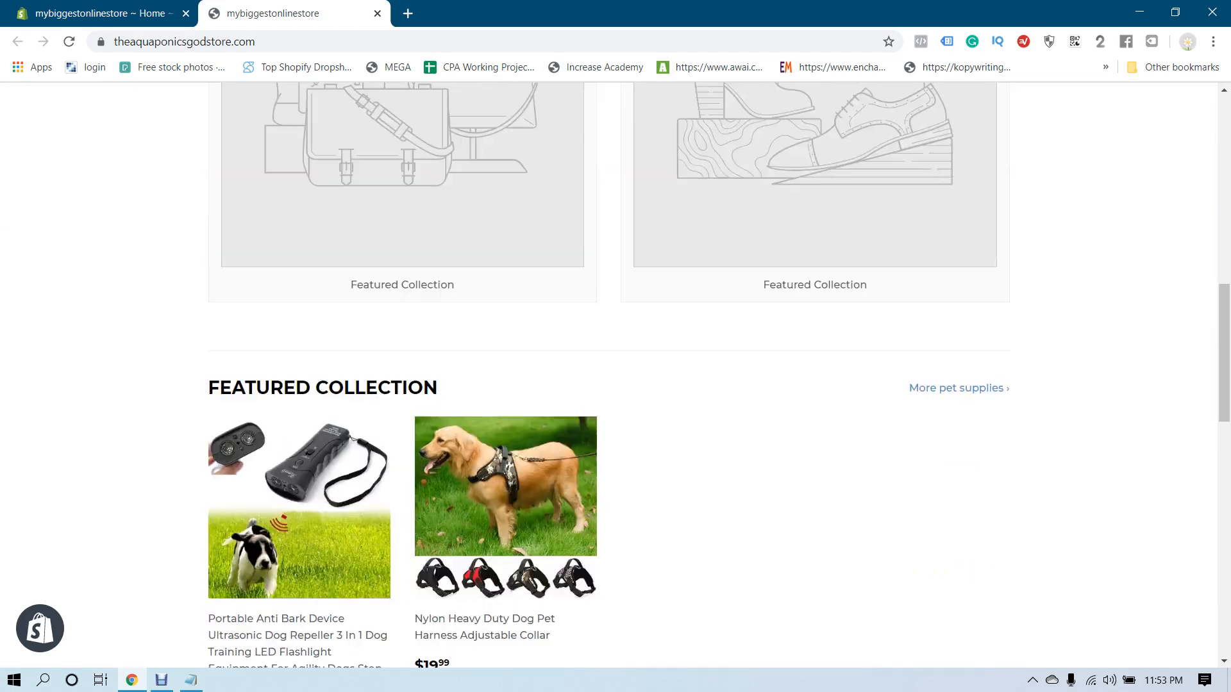
pyautogui.scroll(15, 609, 378)
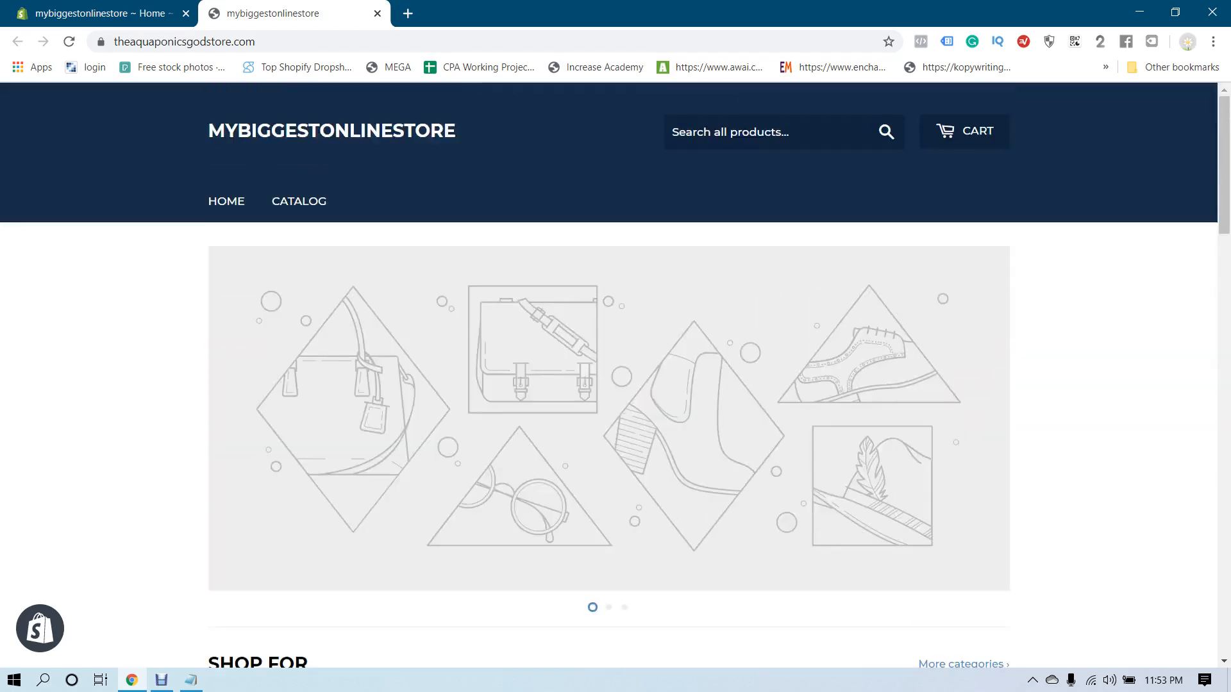
pyautogui.scroll(-2, 609, 378)
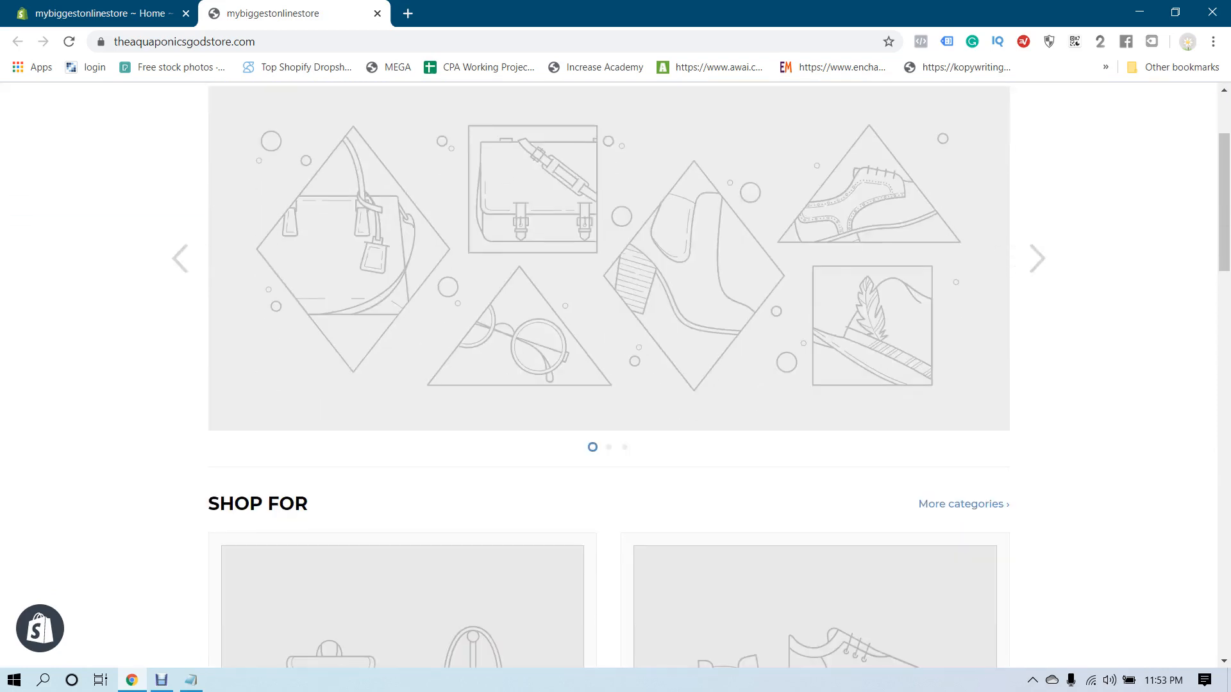
pyautogui.scroll(2, 609, 378)
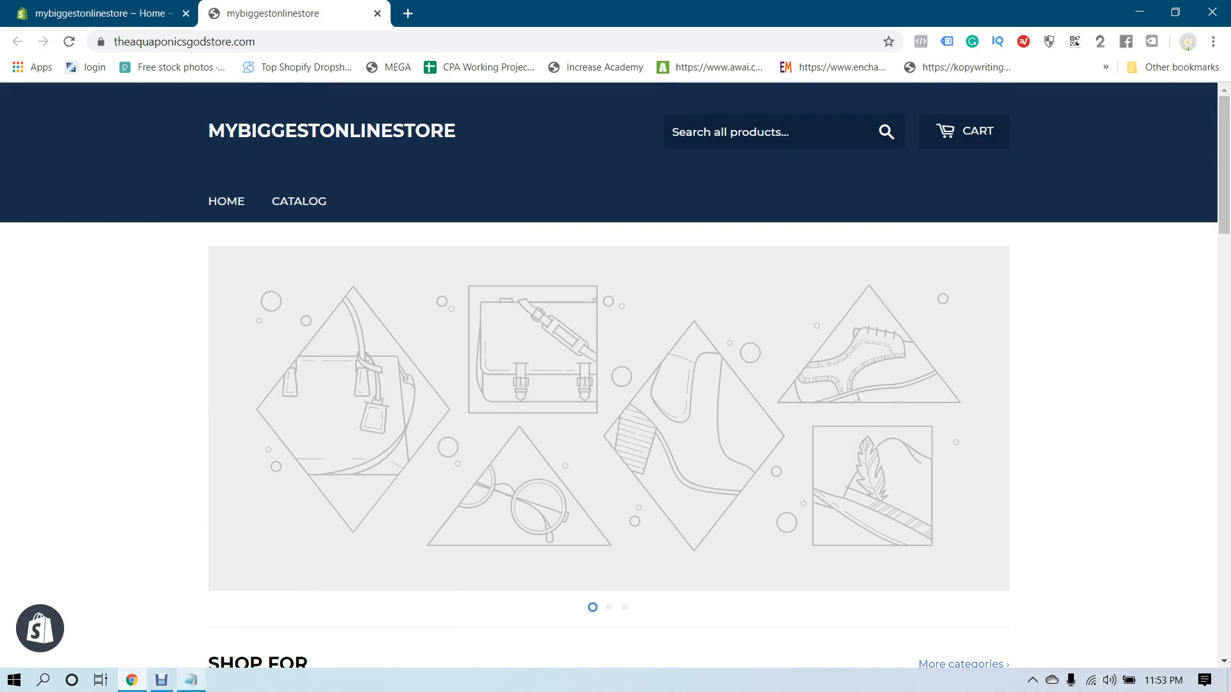
pyautogui.click(191, 681)
pyautogui.moveTo(236, 114); pyautogui.dragTo(444, 114)
pyautogui.click(445, 114)
pyautogui.hotkey('alt', 'Tab')
# Step: Add the Nylon Heavy Duty Dog Pet Harness Adjustable Collar in black, size L, to the cart and proceed to checkout
pyautogui.scroll(-10, 615, 375)
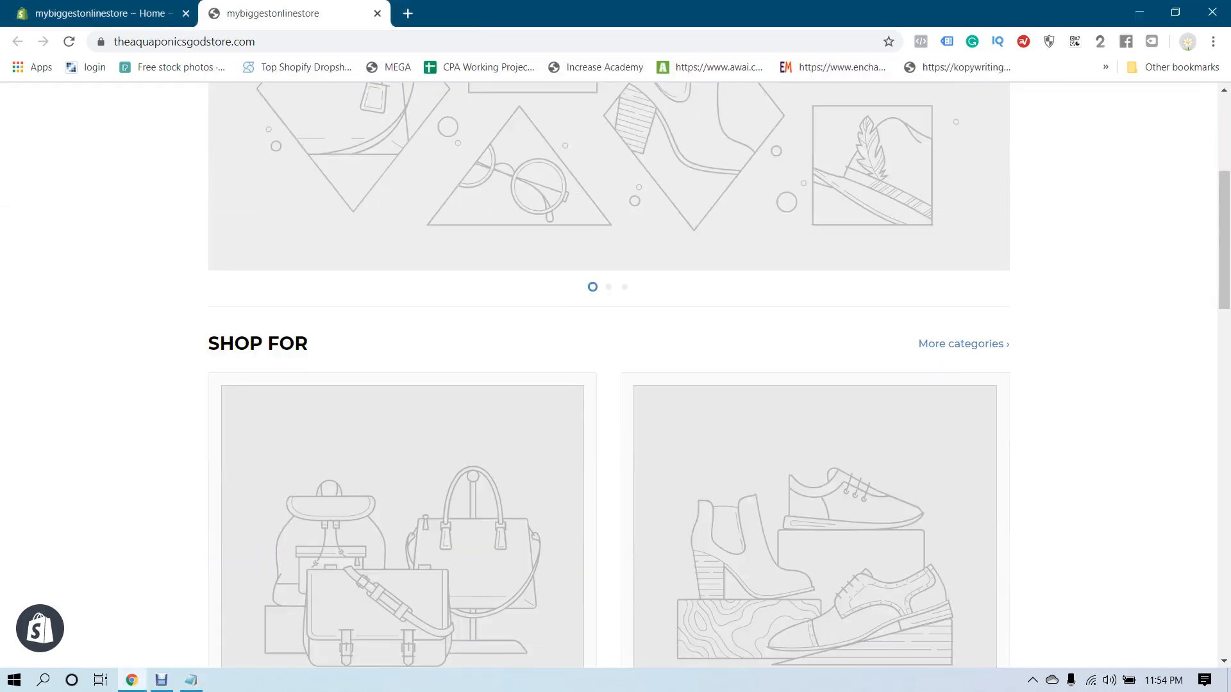
pyautogui.scroll(-5, 615, 375)
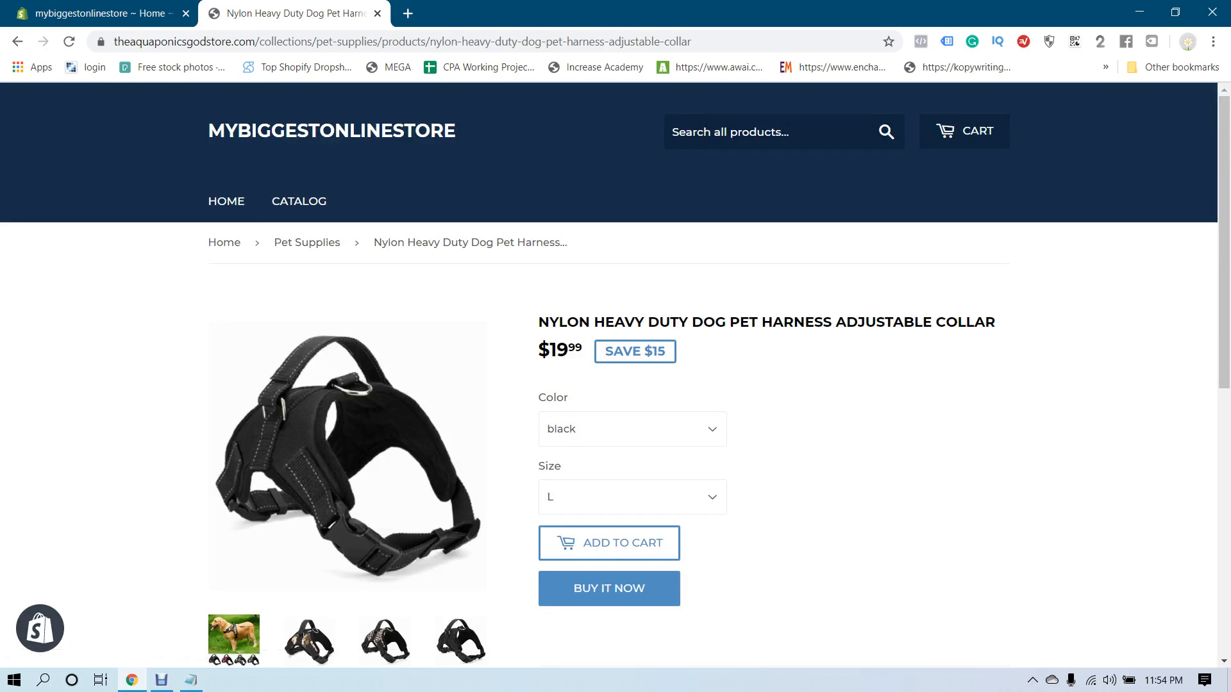
pyautogui.scroll(-2, 616, 375)
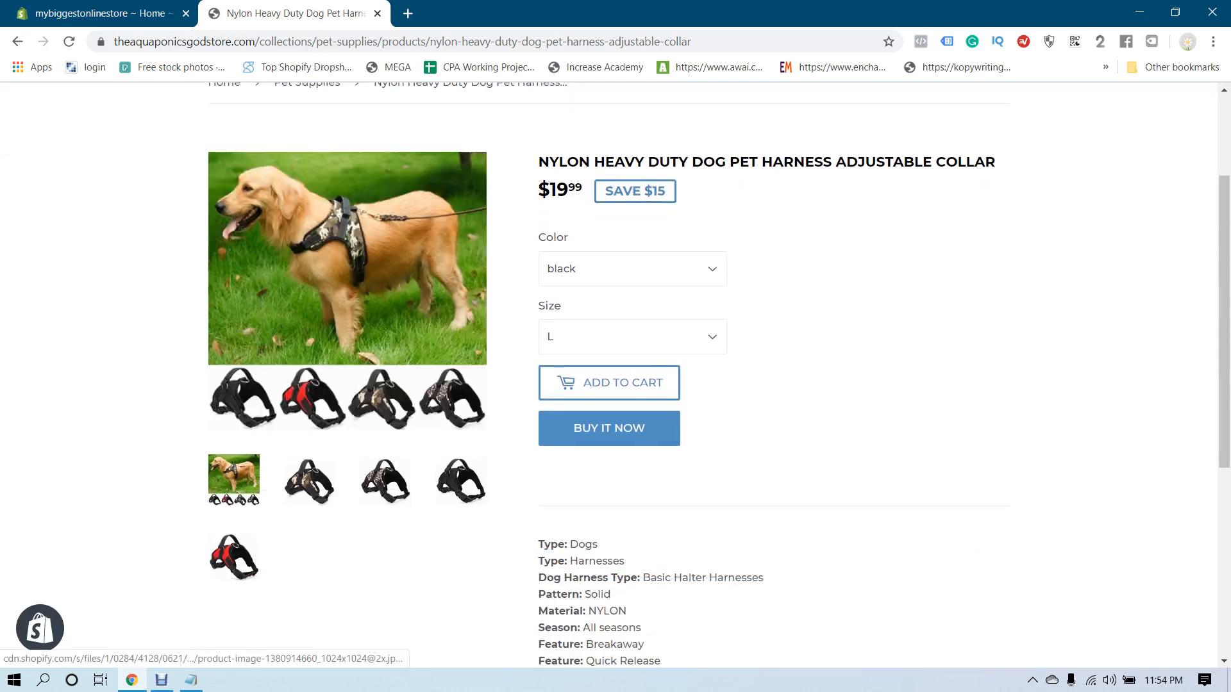
pyautogui.scroll(2, 615, 375)
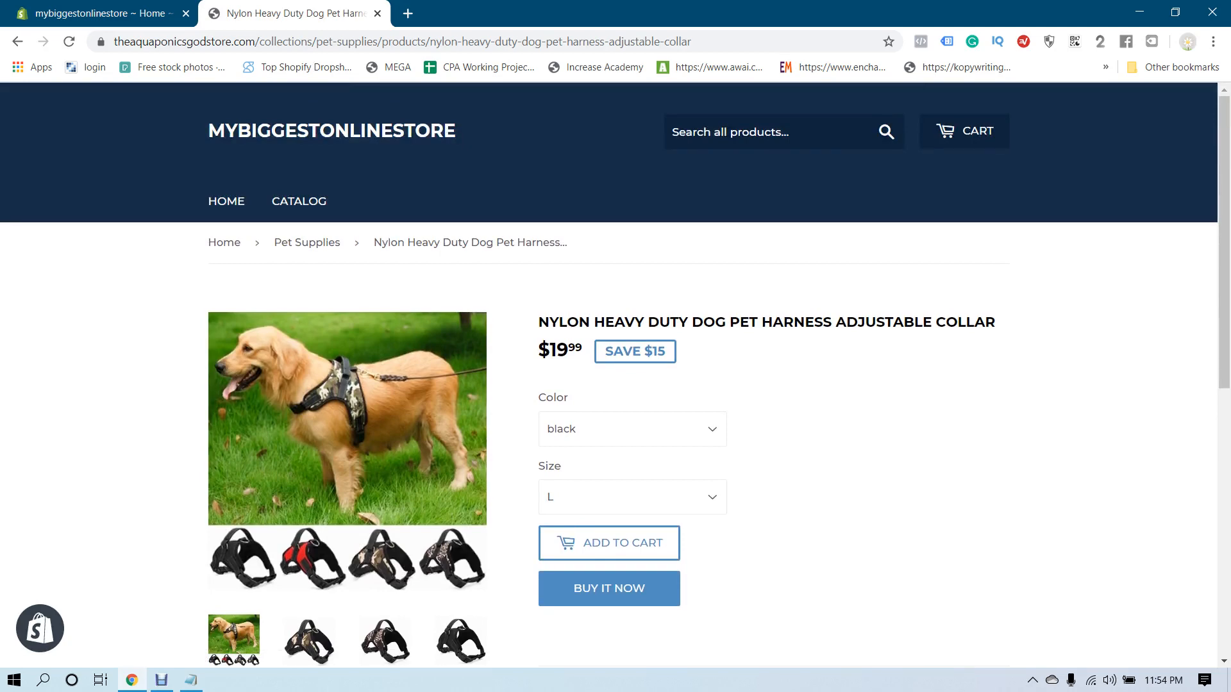
pyautogui.scroll(-1, 615, 375)
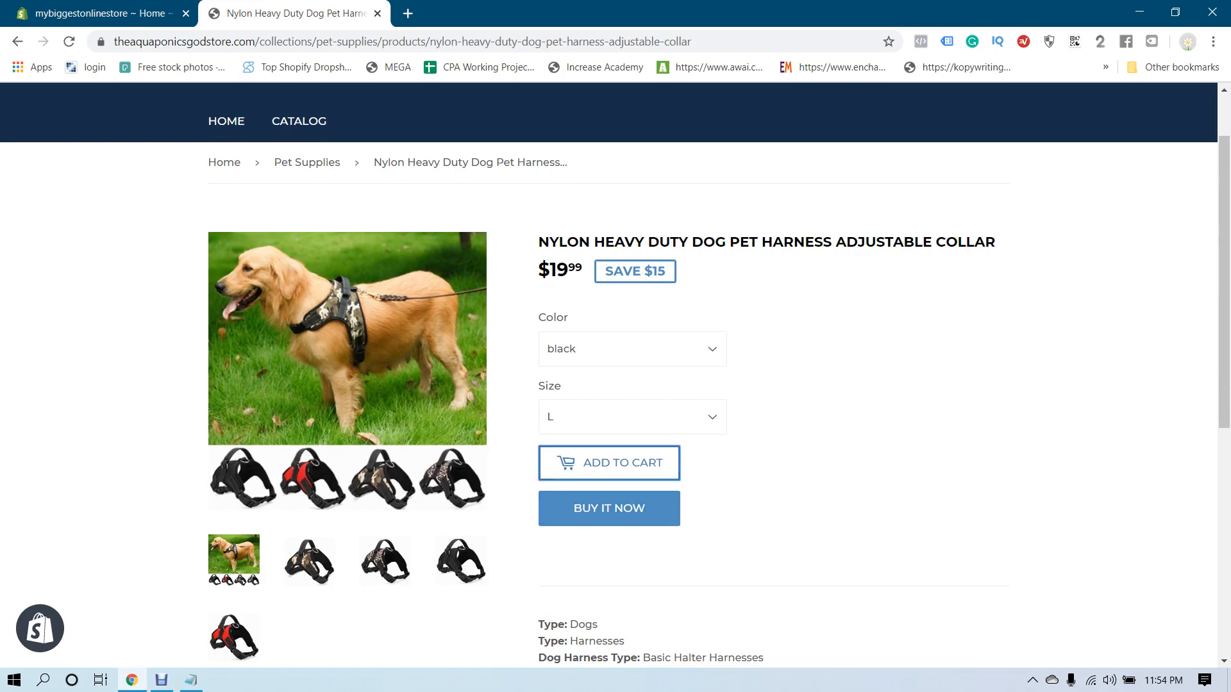
pyautogui.click(609, 463)
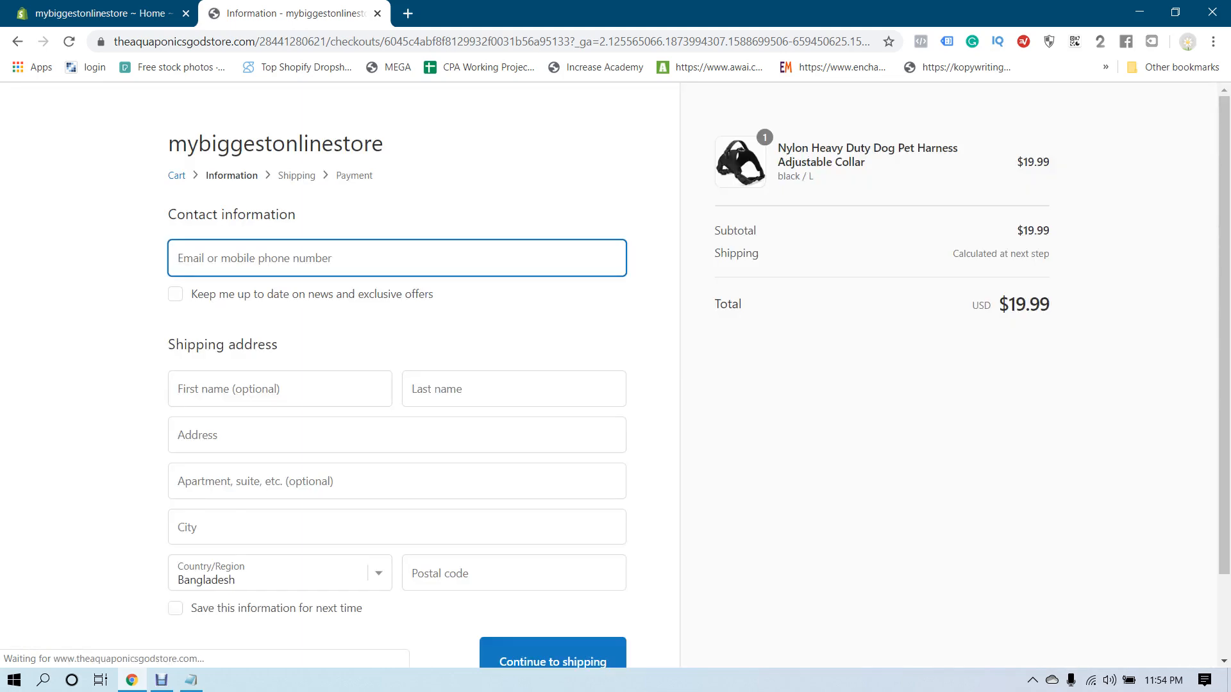
# Step: Enter the customer's e-mail address in the checkout contact information using the saved suggestion
pyautogui.scroll(-3, 397, 384)
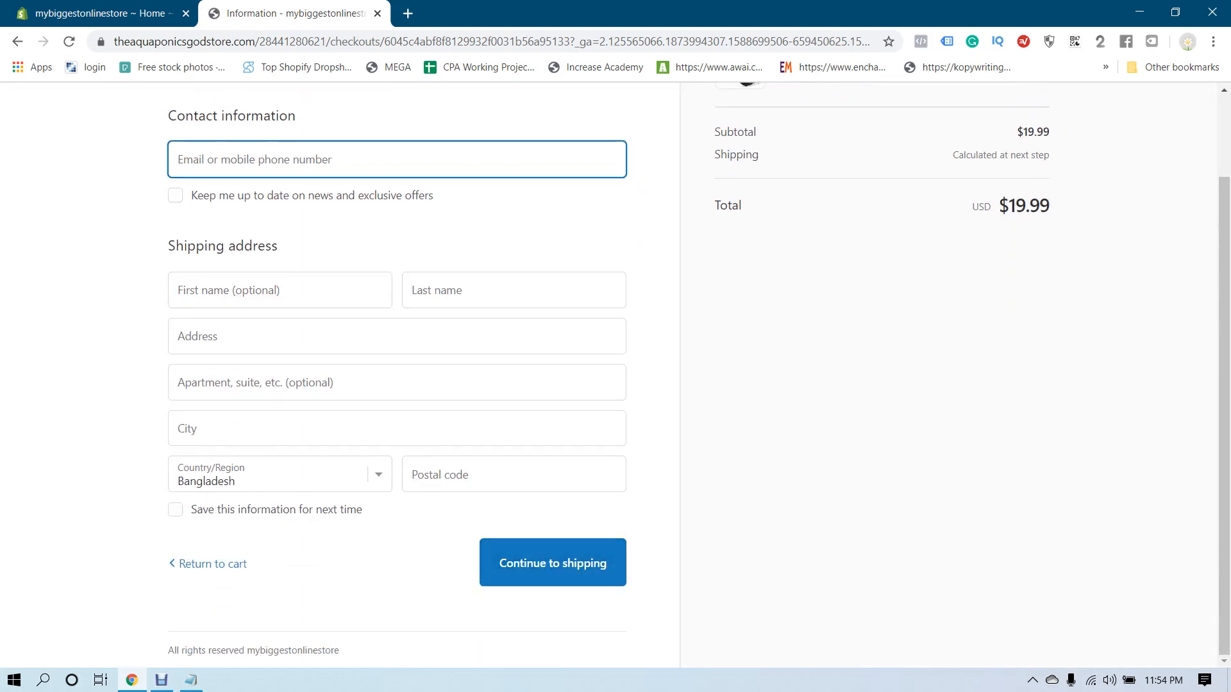
pyautogui.write('test')
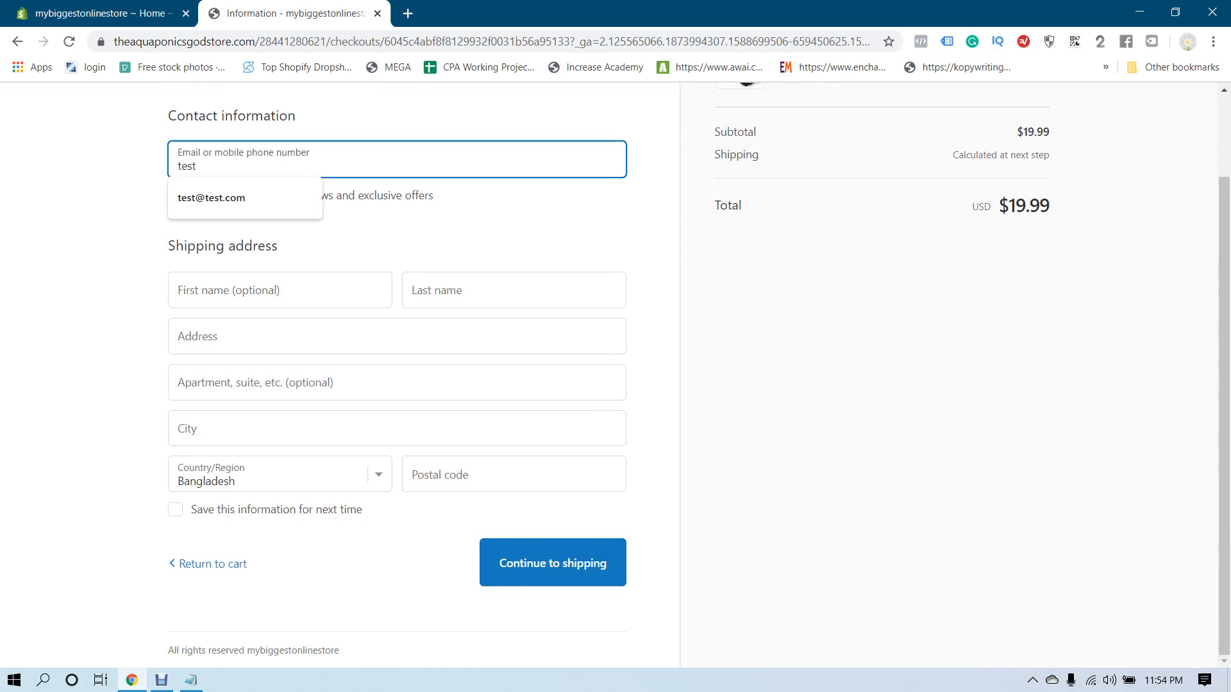
pyautogui.press('Down')
pyautogui.press('Return')
# Step: Fill in the shipping address's first name and last name with the saved entry "test" for both
pyautogui.press('Tab')
pyautogui.press('Tab')
pyautogui.write('t')
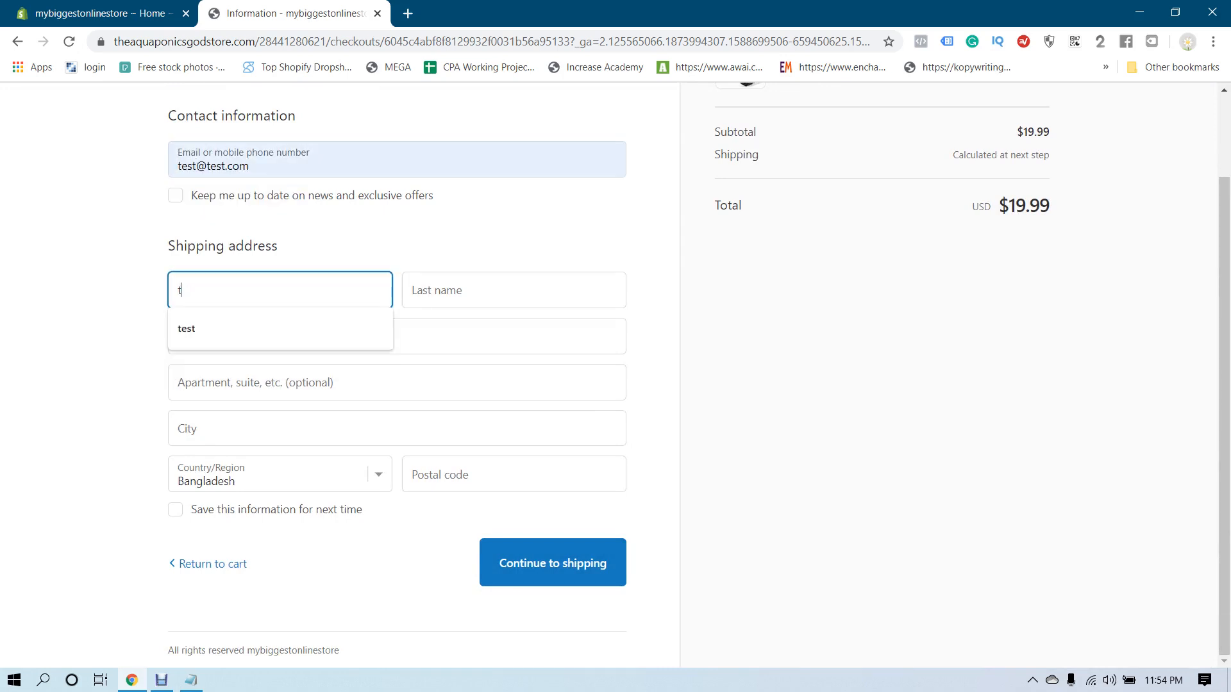
pyautogui.press('Down')
pyautogui.press('Return')
pyautogui.press('Tab')
pyautogui.write('t')
pyautogui.press('Down')
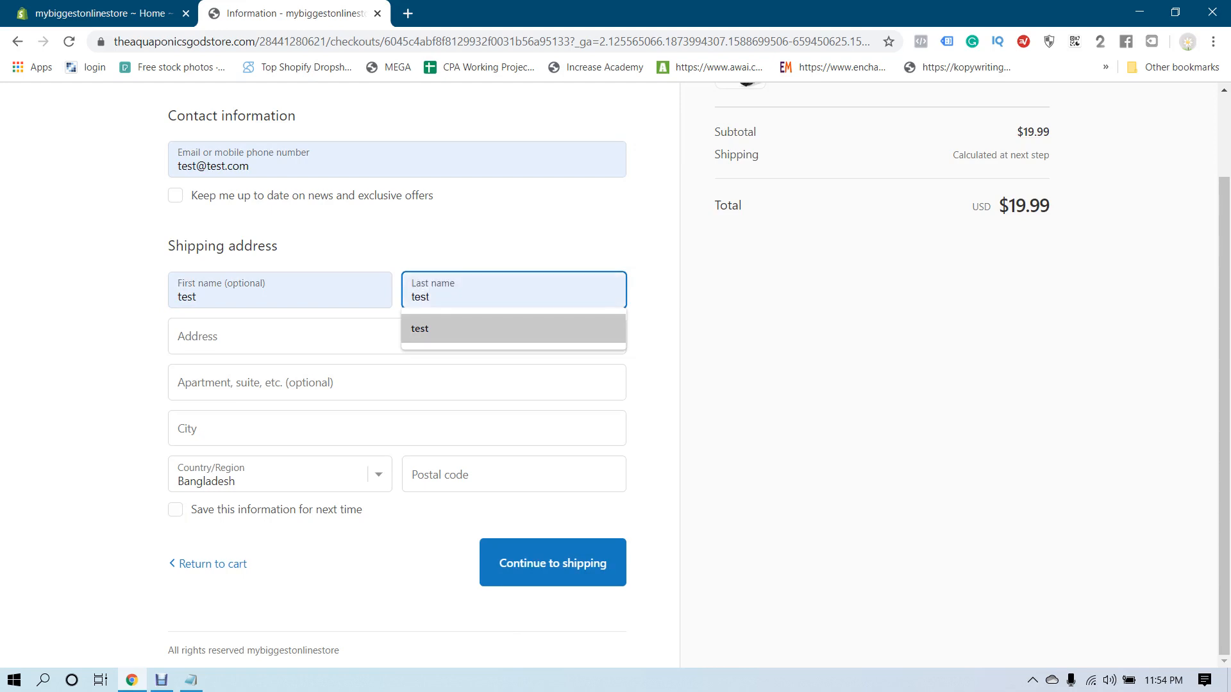
pyautogui.press('Return')
# Step: Fill in the street address, city and postal code from the saved address and continue to shipping
pyautogui.press('Tab')
pyautogui.press('Down')
pyautogui.press('Return')
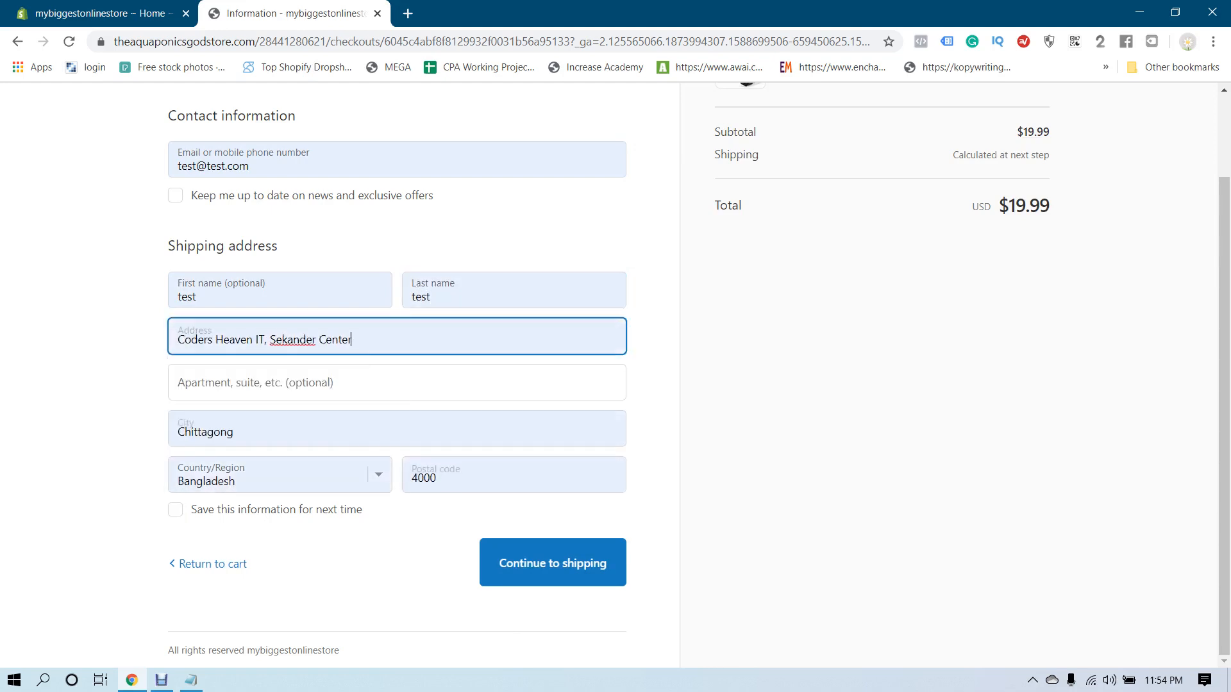
pyautogui.press('Return')
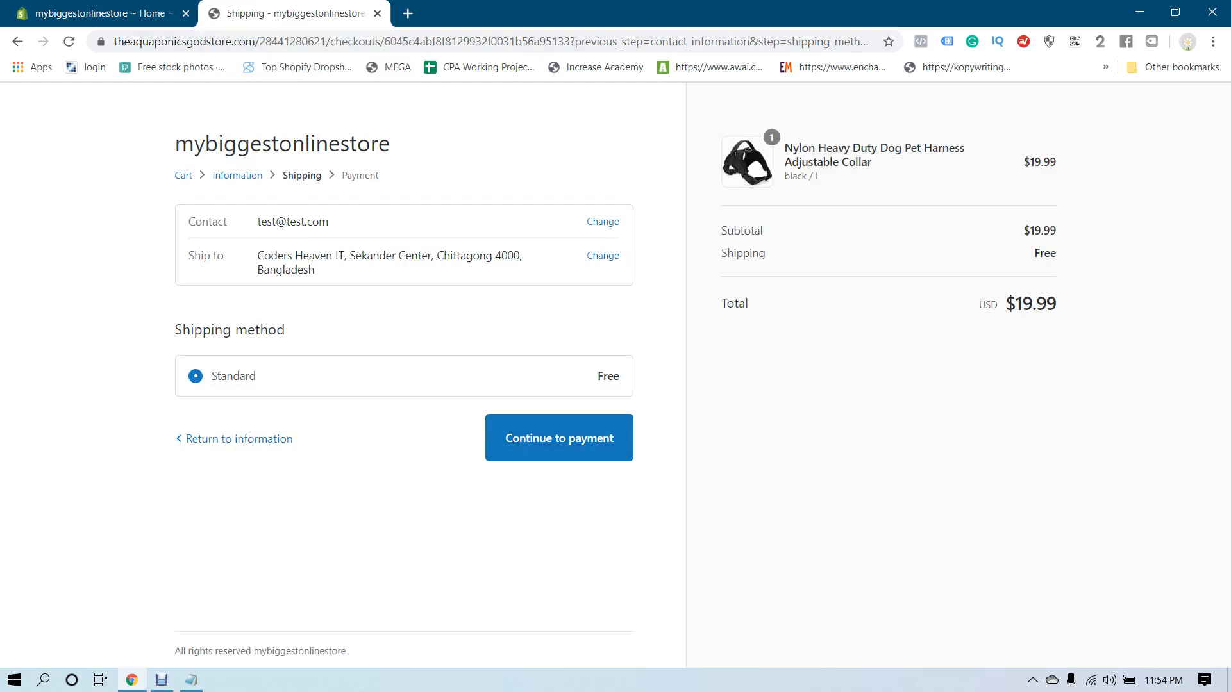
# Step: Return to the checkout information page and examine the order total and the entered contact details
pyautogui.click(238, 439)
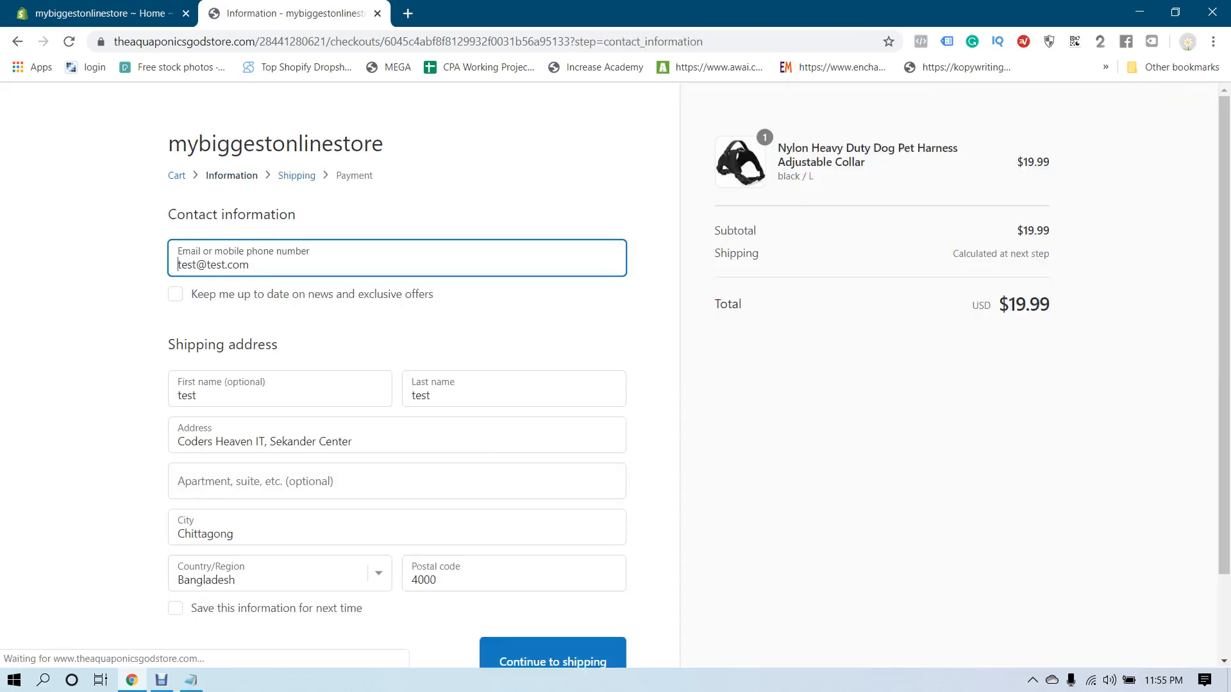
pyautogui.moveTo(1000, 305); pyautogui.dragTo(1052, 305)
pyautogui.click(1054, 315)
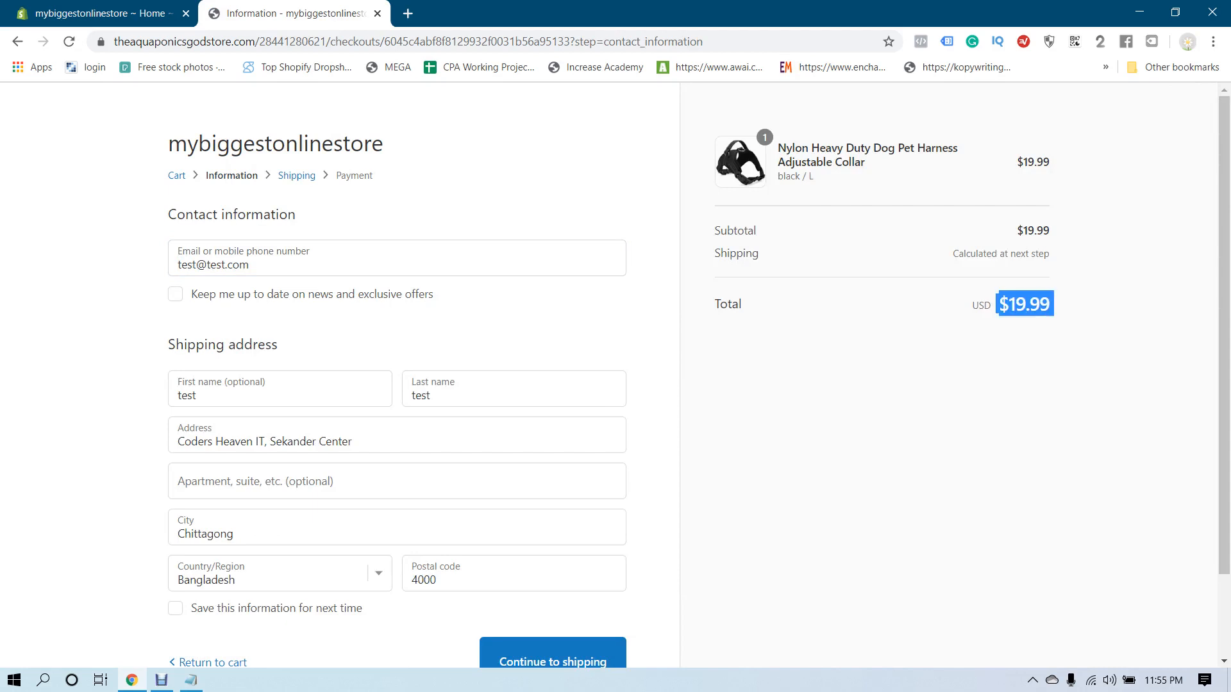
pyautogui.click(1054, 314)
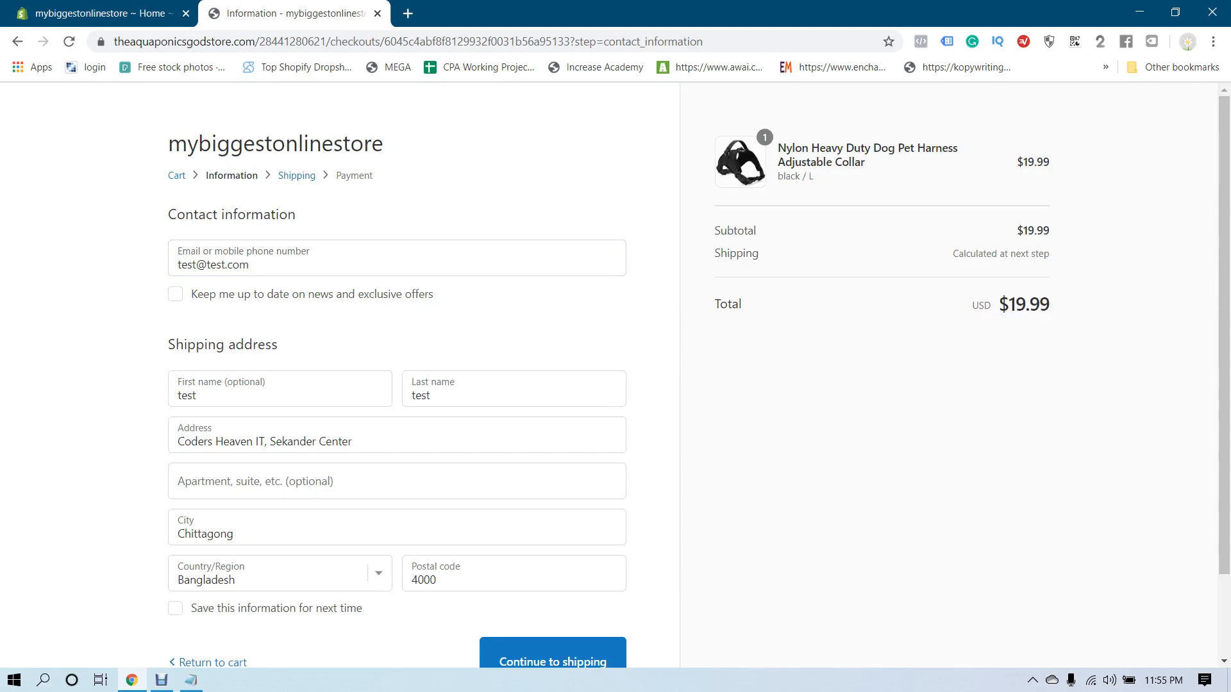
pyautogui.moveTo(998, 305); pyautogui.dragTo(1053, 308)
pyautogui.click(1054, 313)
pyautogui.click(1054, 313)
pyautogui.click(1054, 313)
pyautogui.moveTo(252, 265); pyautogui.dragTo(176, 265)
pyautogui.click(142, 268)
pyautogui.moveTo(999, 304); pyautogui.dragTo(1054, 305)
pyautogui.click(1067, 307)
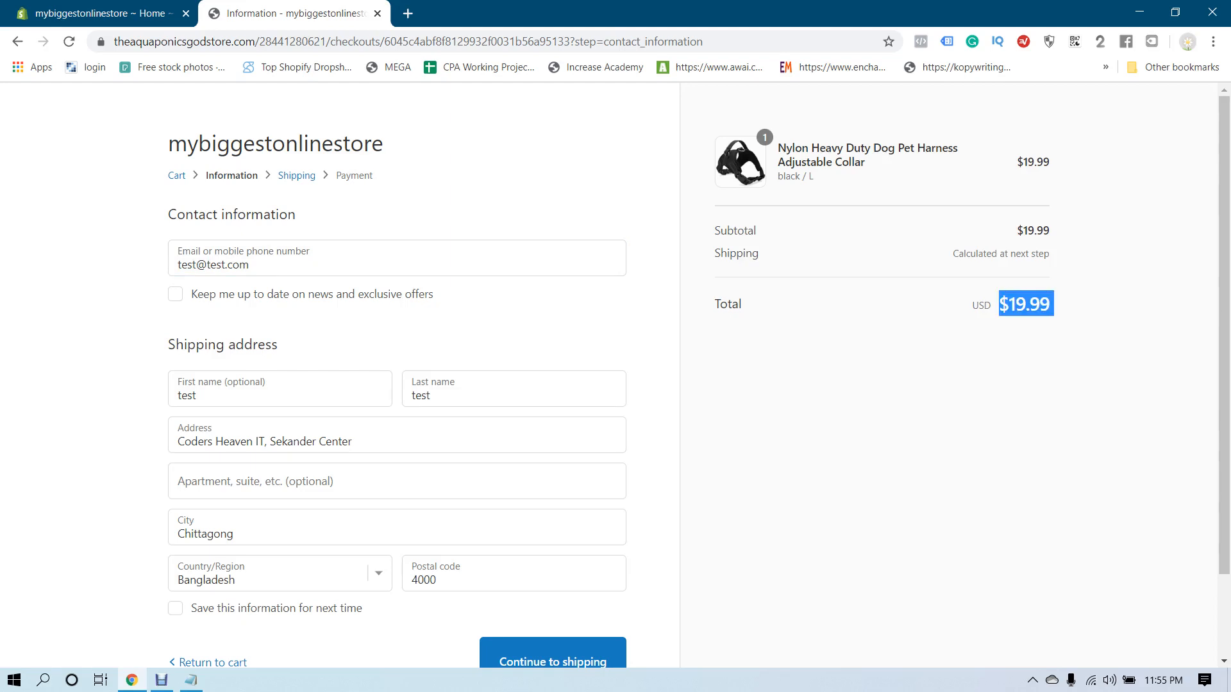
pyautogui.click(1067, 306)
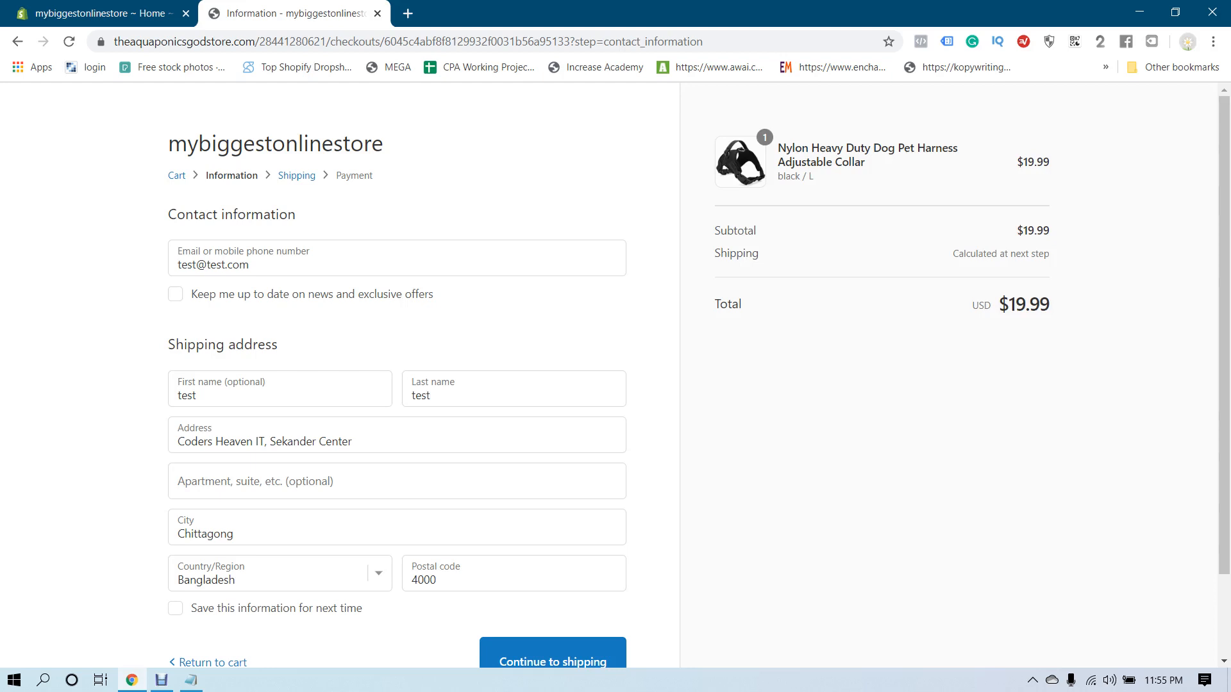
pyautogui.scroll(-2, 615, 372)
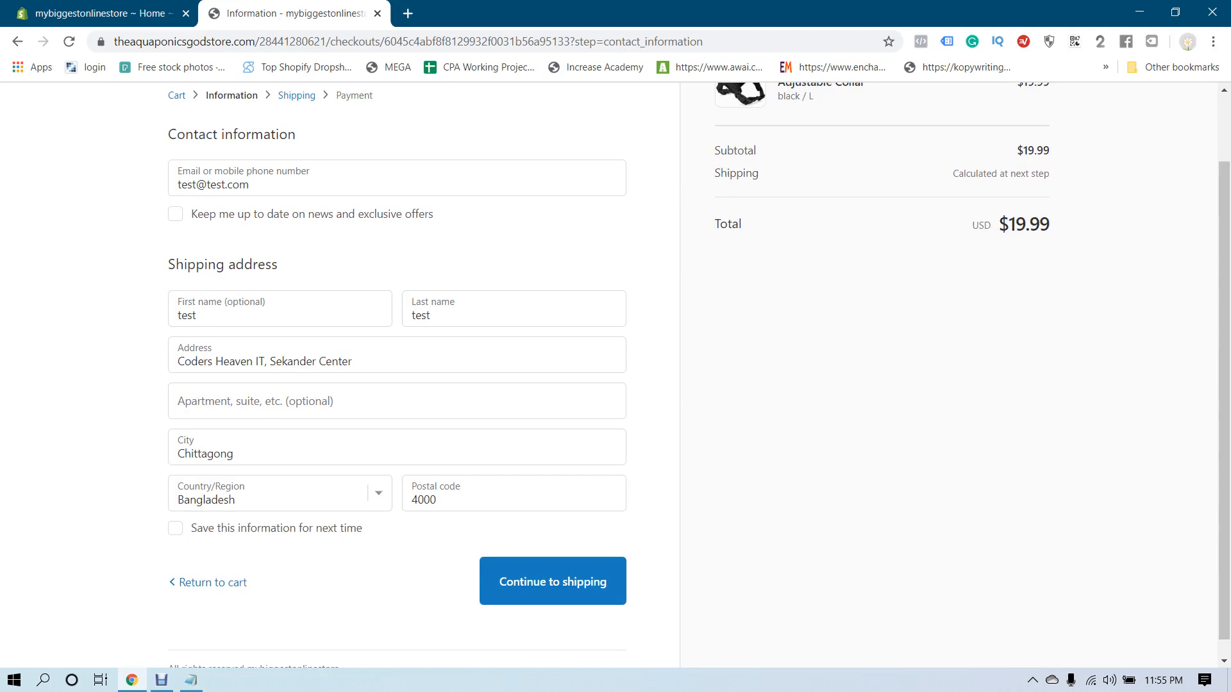
# Step: Switch to the Shopify admin and open the test customer's record from the abandoned checkouts list of customers
pyautogui.click(96, 13)
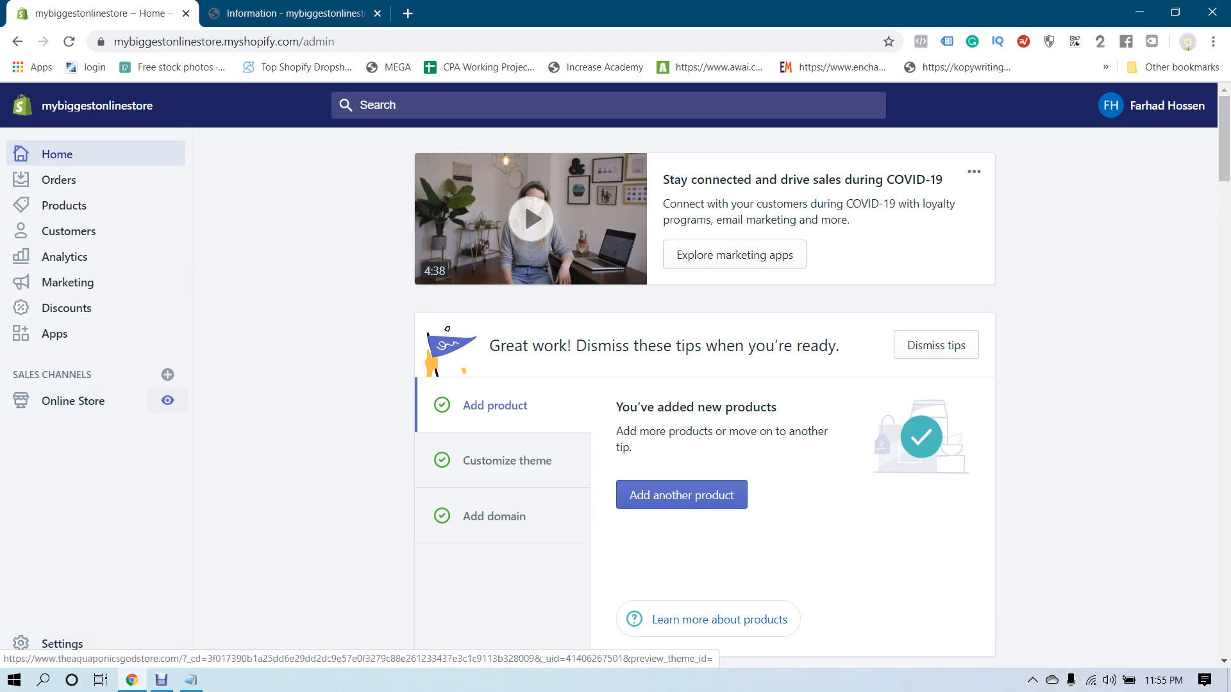
pyautogui.click(67, 230)
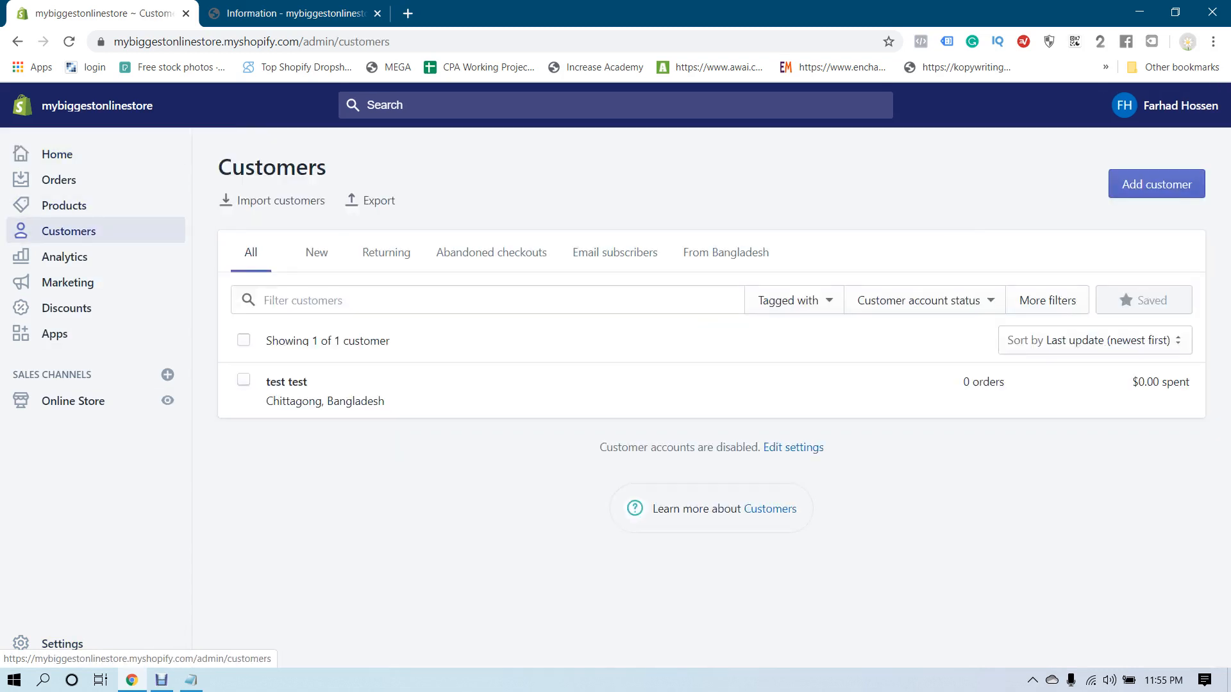
pyautogui.click(491, 252)
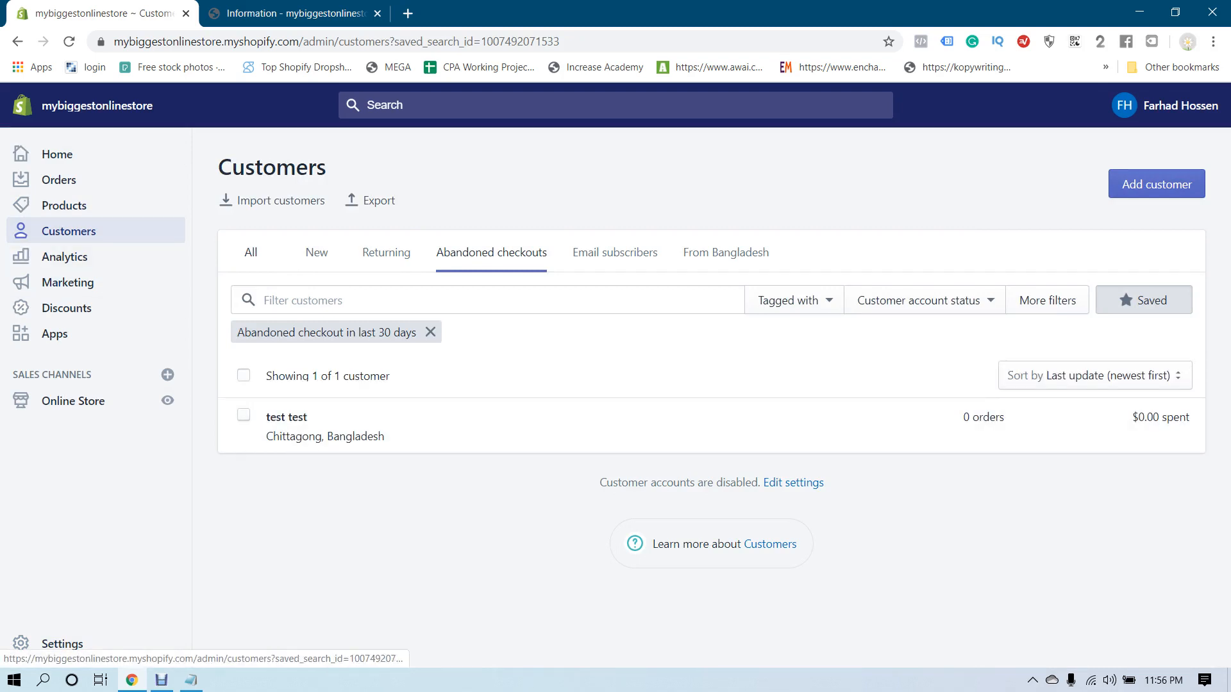
pyautogui.click(287, 418)
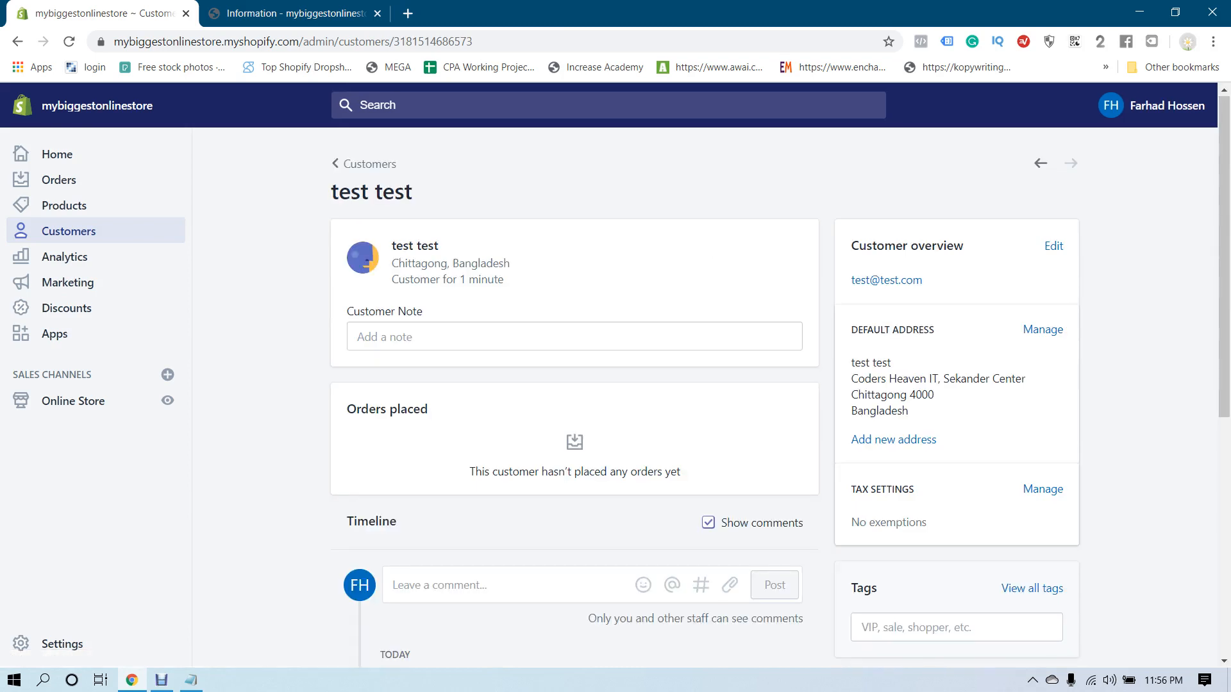
# Step: Review the customer's record, including the note, orders, timeline, address and privacy options
pyautogui.scroll(-1, 706, 385)
pyautogui.scroll(-3, 705, 384)
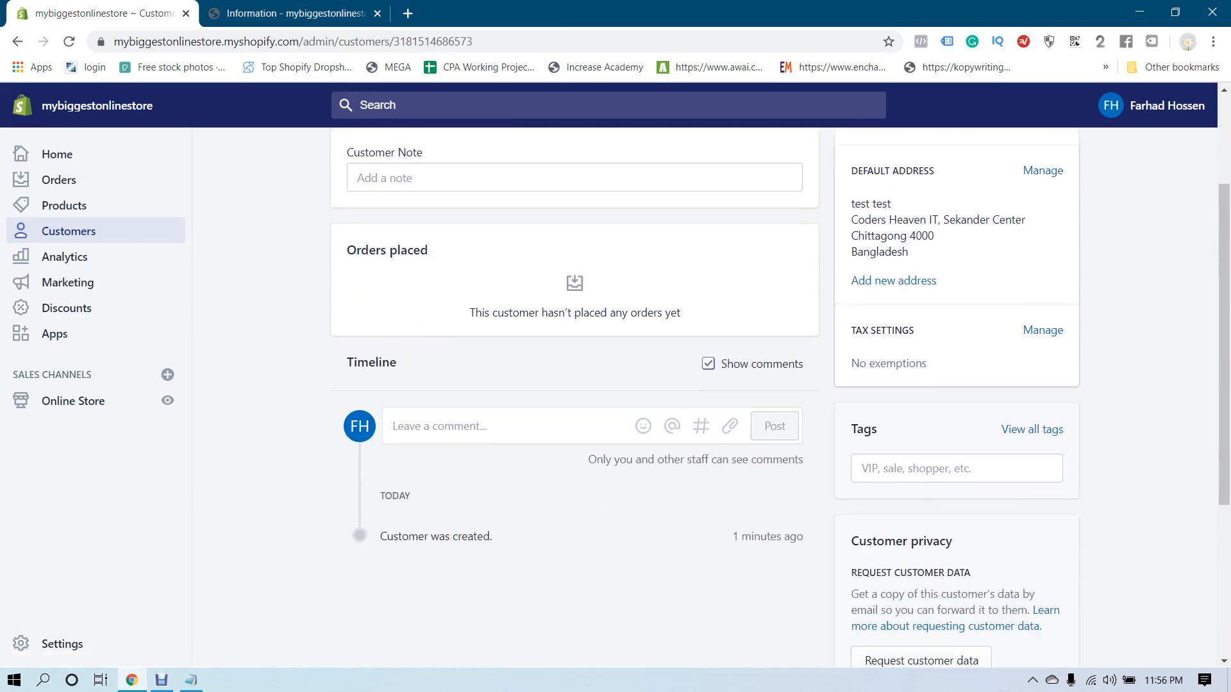
pyautogui.scroll(-1, 706, 384)
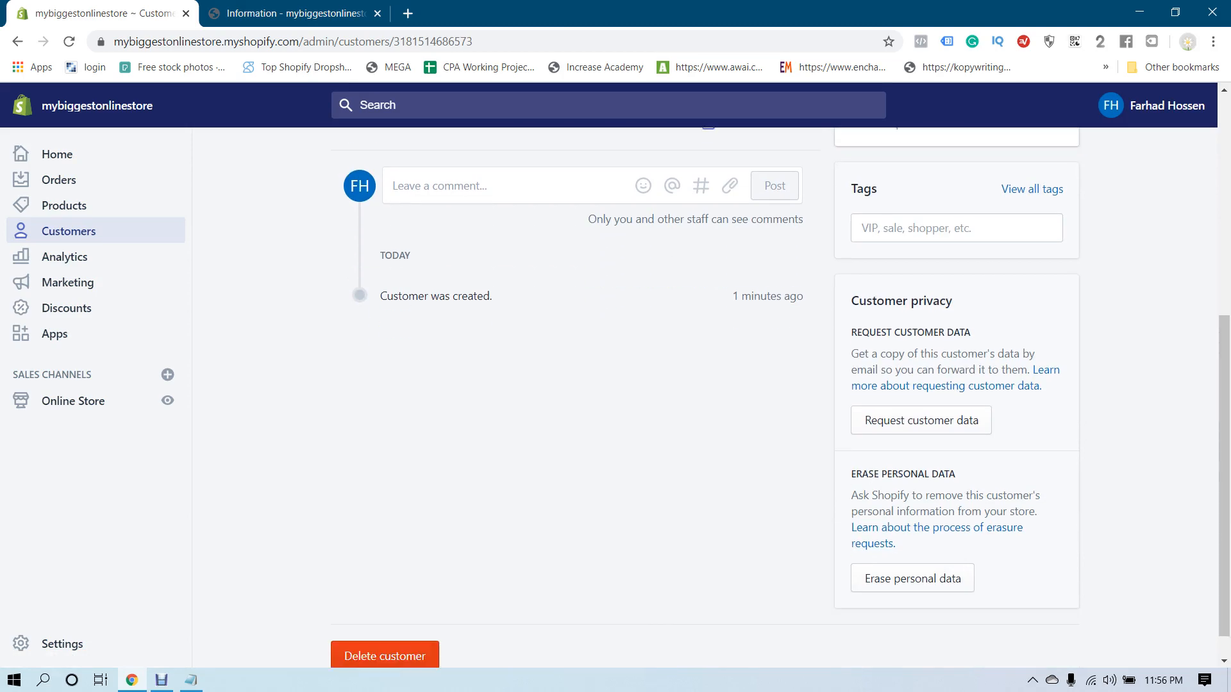
pyautogui.scroll(3, 706, 385)
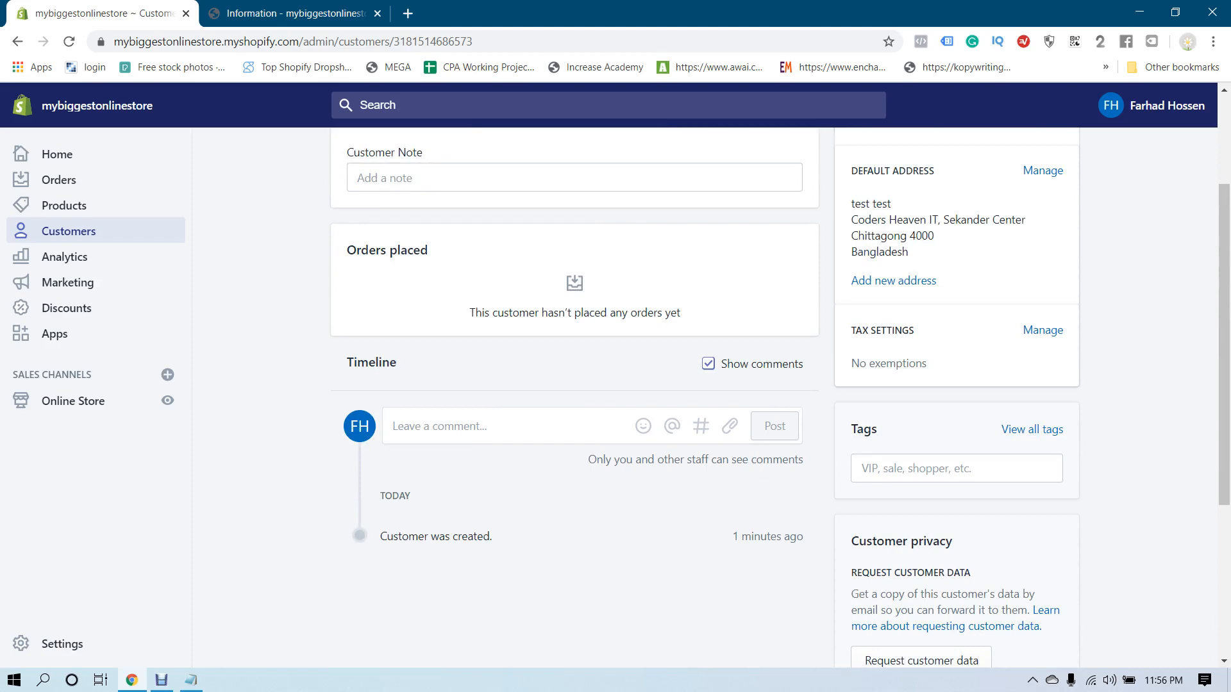
pyautogui.scroll(2, 705, 384)
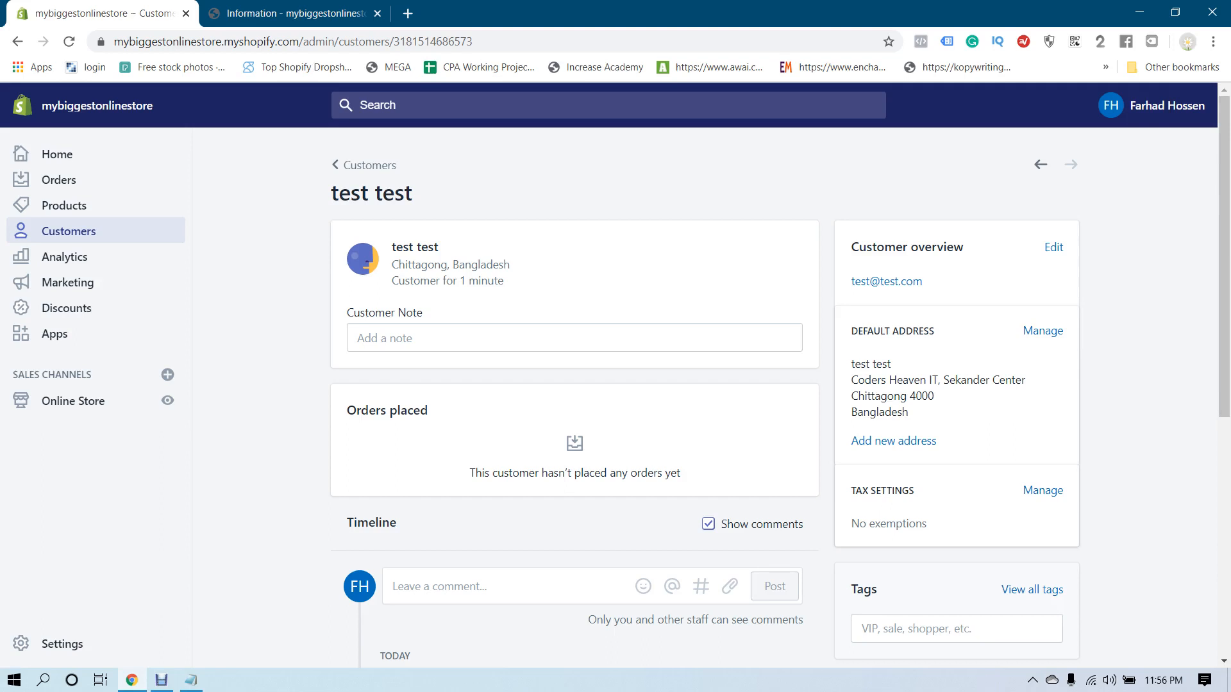
pyautogui.click(574, 338)
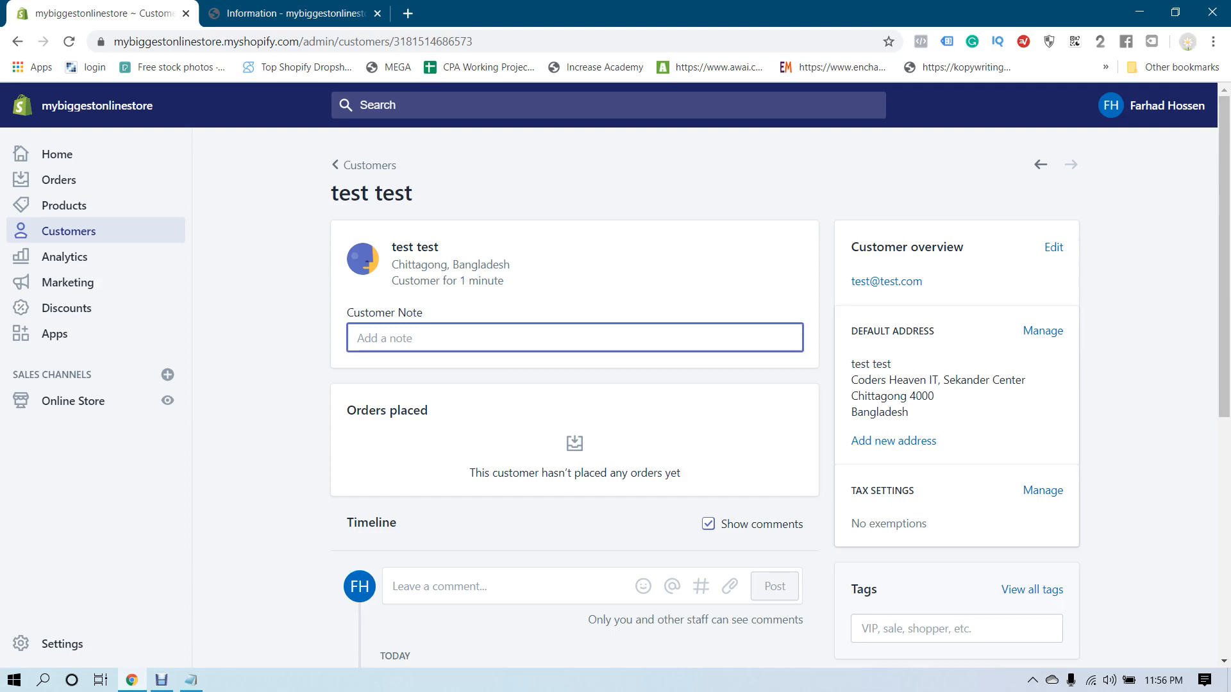
# Step: Edit the customer so that they accept email marketing, and save the change
pyautogui.click(1054, 247)
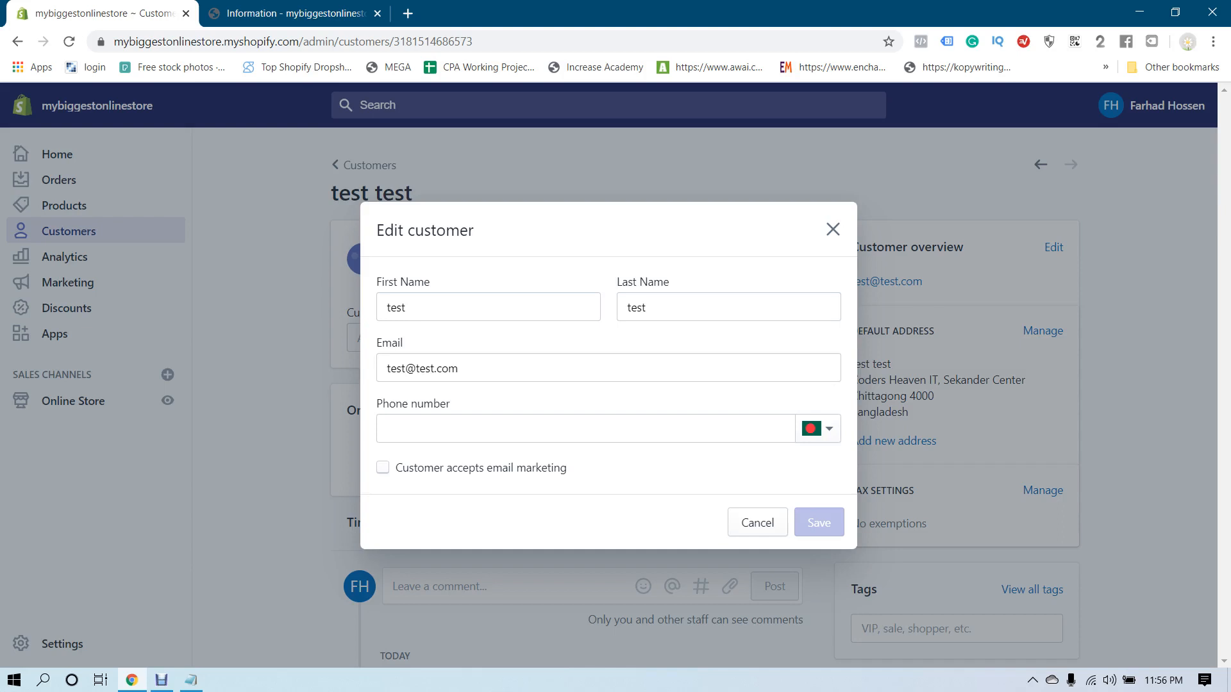
pyautogui.click(383, 468)
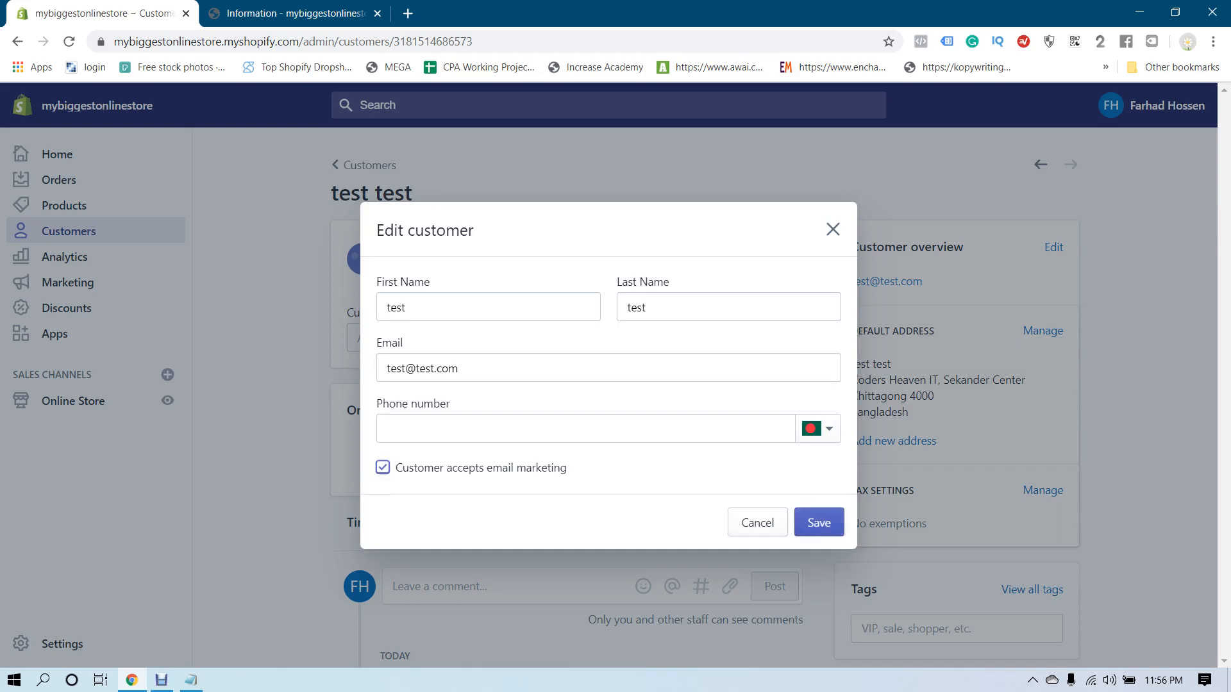
pyautogui.click(819, 523)
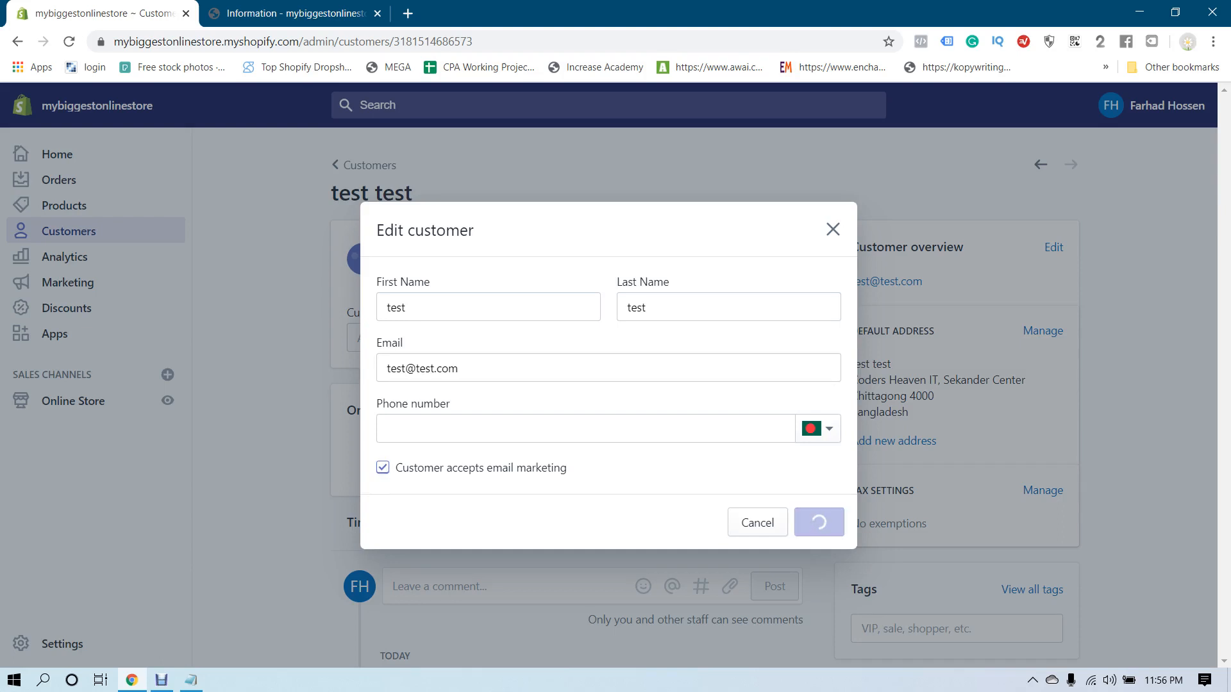
pyautogui.scroll(-1, 1026, 359)
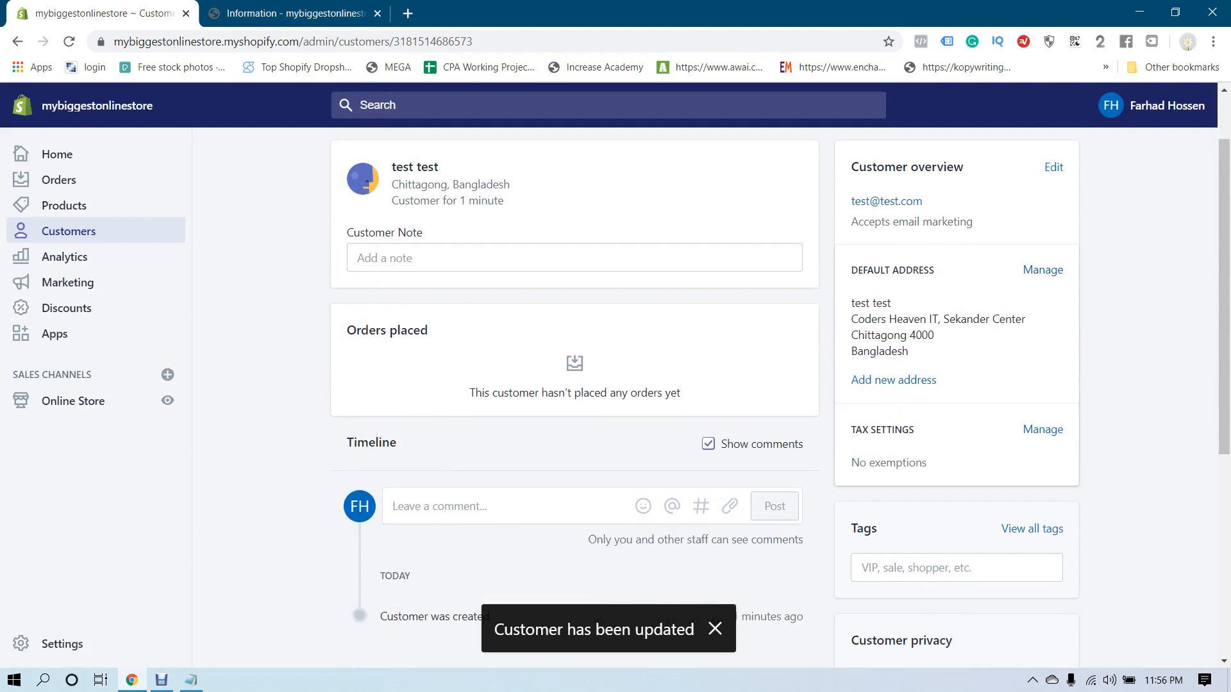
# Step: Review the updated customer's record, from the timeline, tags and privacy options back to the email marketing status
pyautogui.scroll(-5, 705, 397)
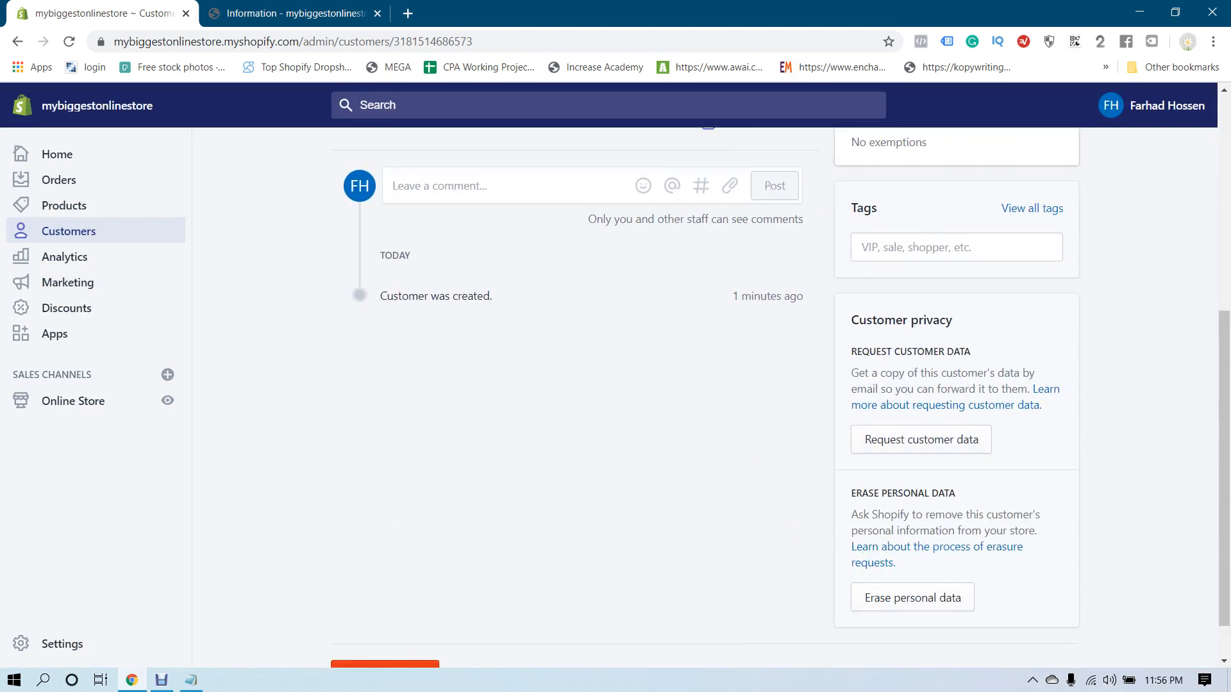
pyautogui.scroll(-1, 705, 397)
pyautogui.scroll(2, 705, 397)
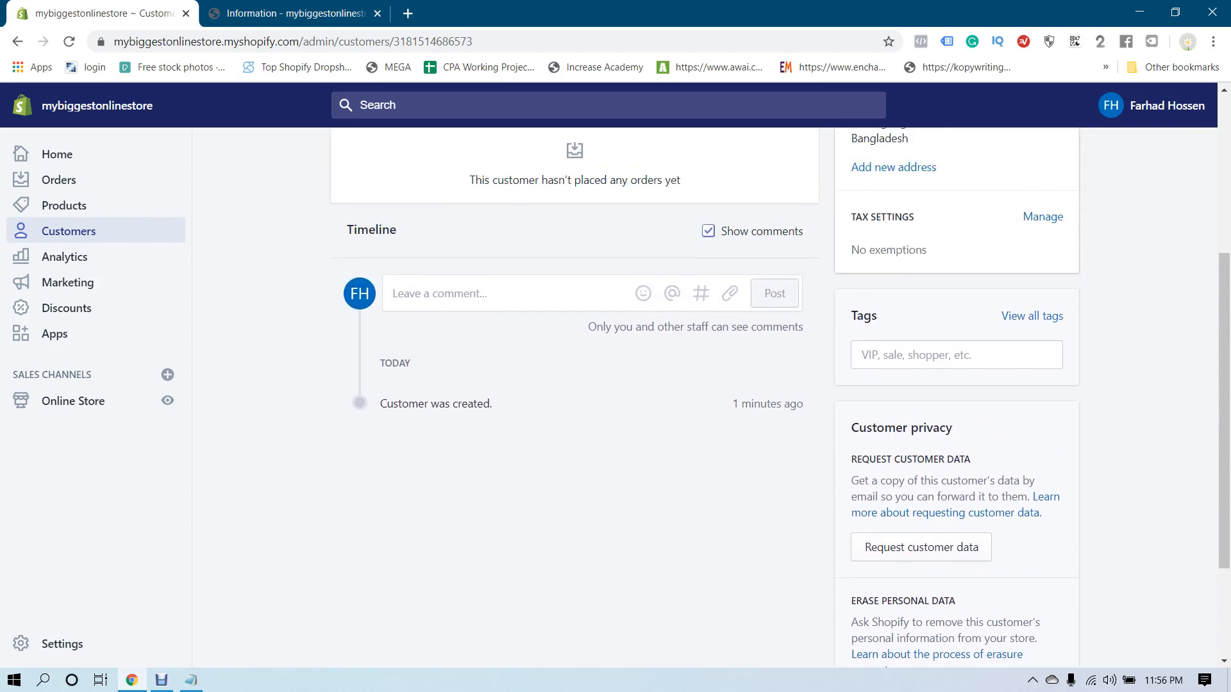
pyautogui.scroll(5, 706, 398)
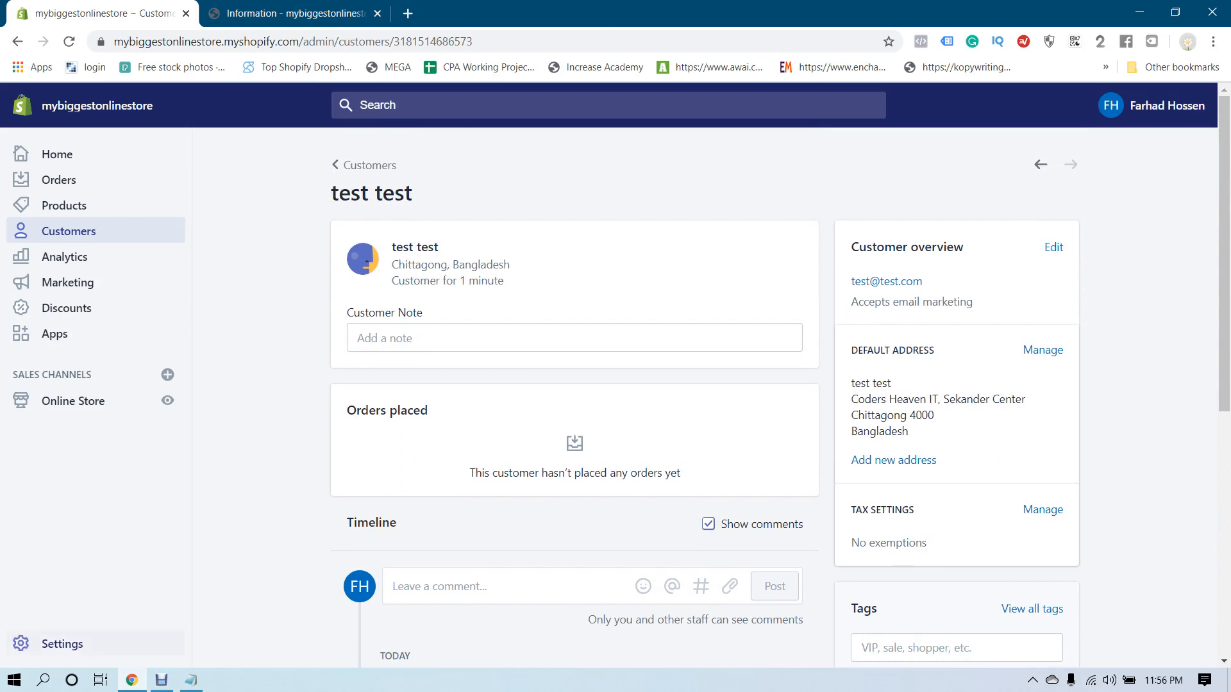
# Step: Open the store's checkout settings and examine the customer contact, order processing and abandoned checkout email options
pyautogui.click(20, 644)
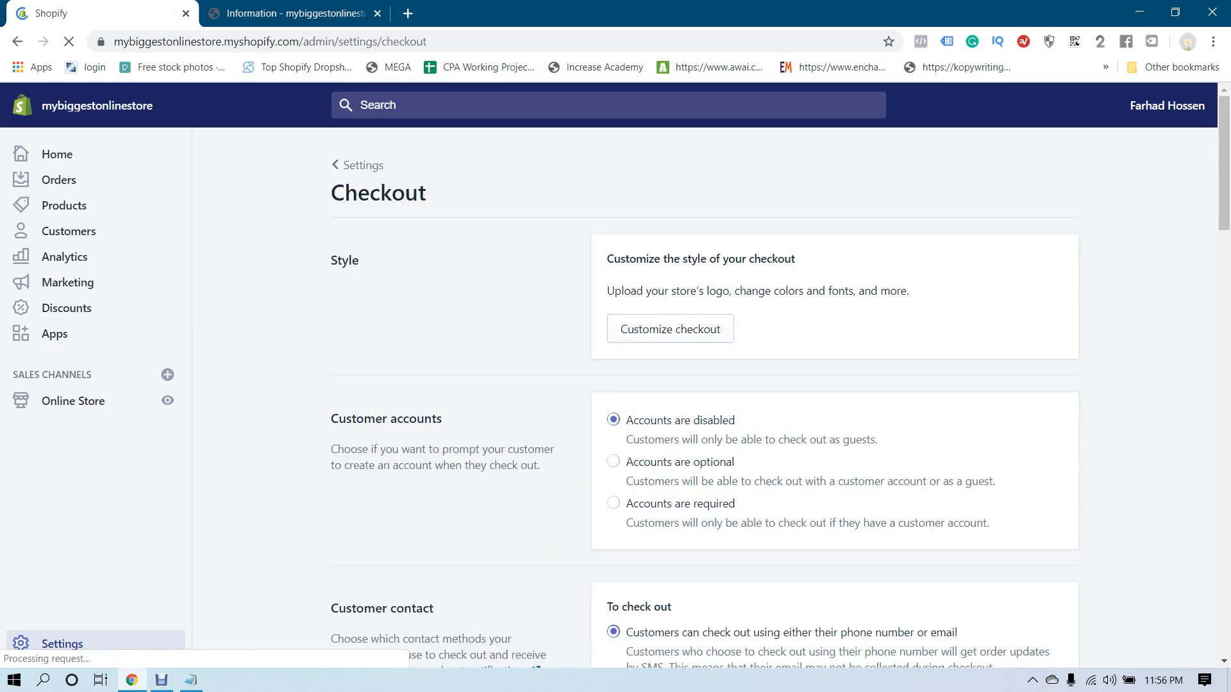
pyautogui.scroll(-2, 706, 385)
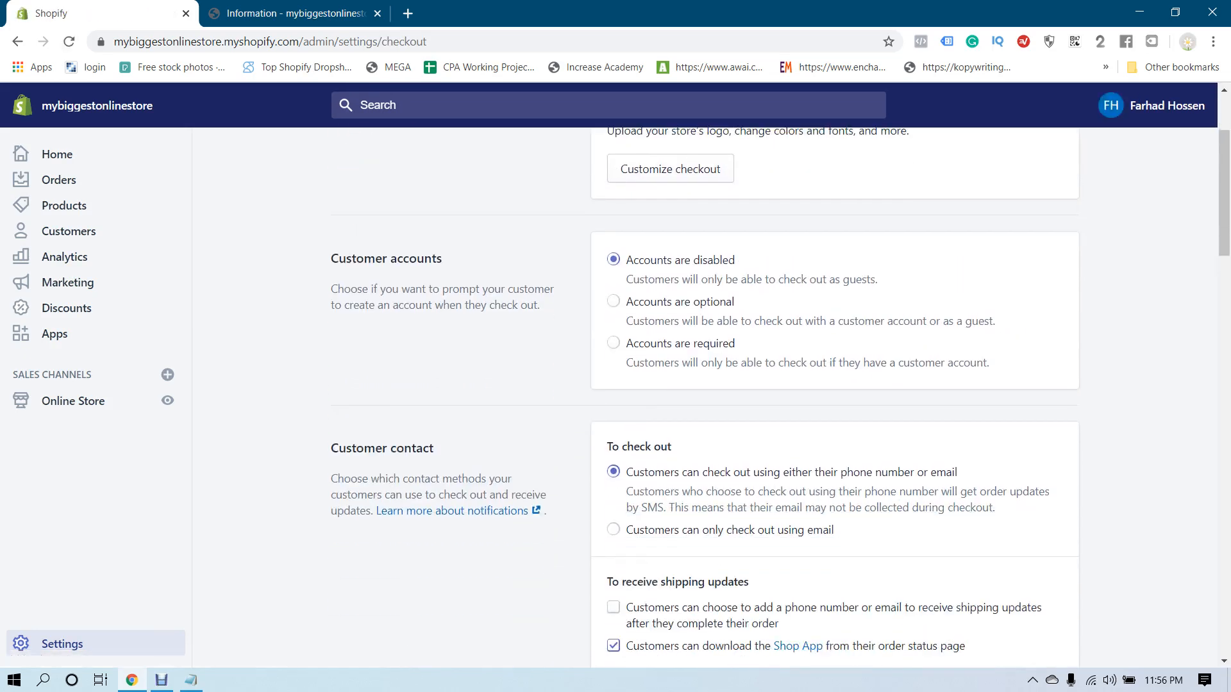
pyautogui.scroll(2, 705, 384)
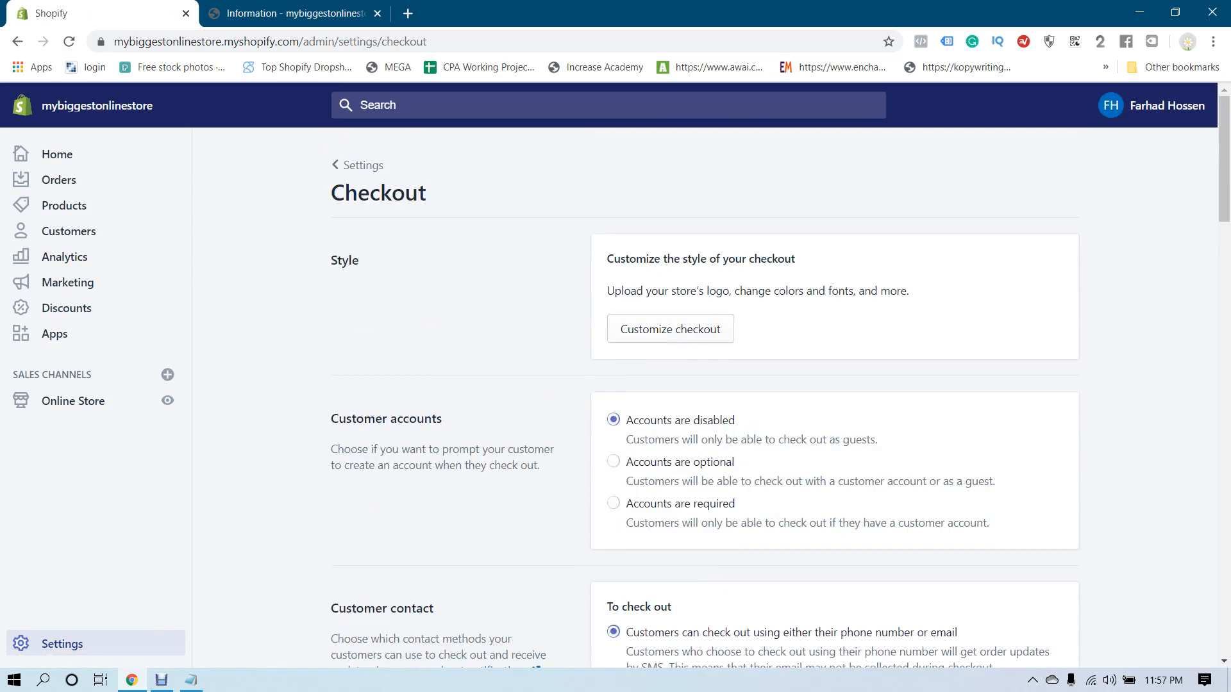
pyautogui.scroll(-1, 706, 385)
pyautogui.scroll(-15, 705, 384)
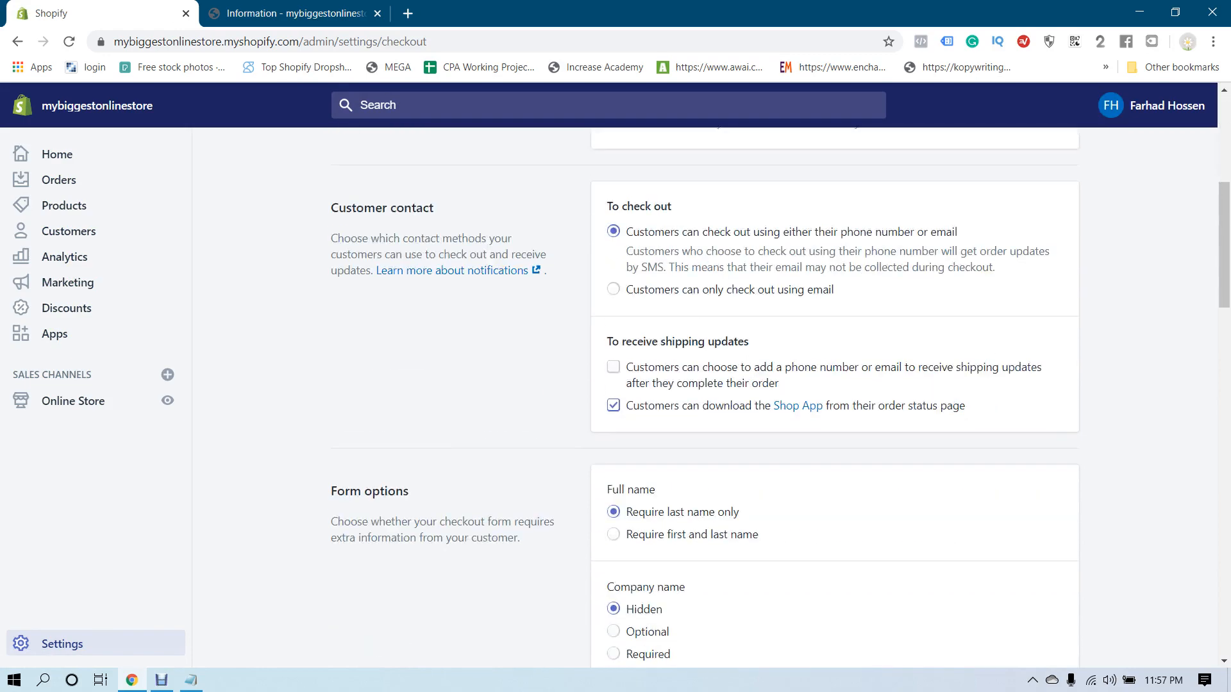
pyautogui.scroll(-13, 705, 385)
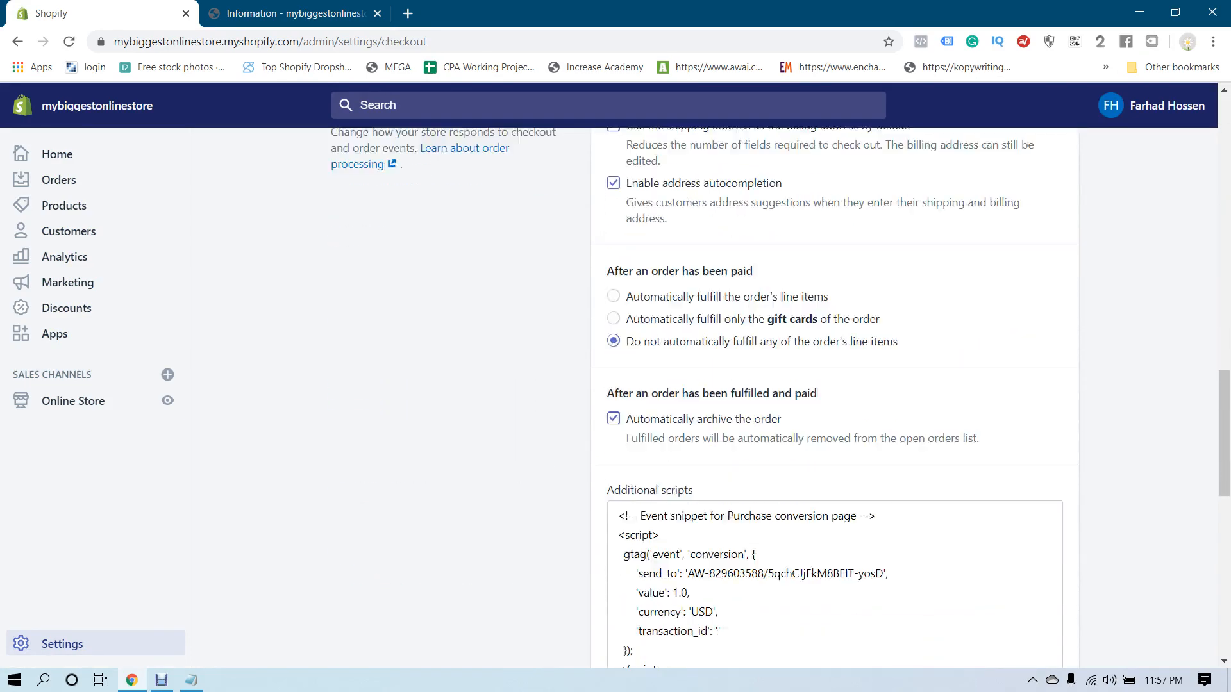
pyautogui.scroll(-3, 705, 385)
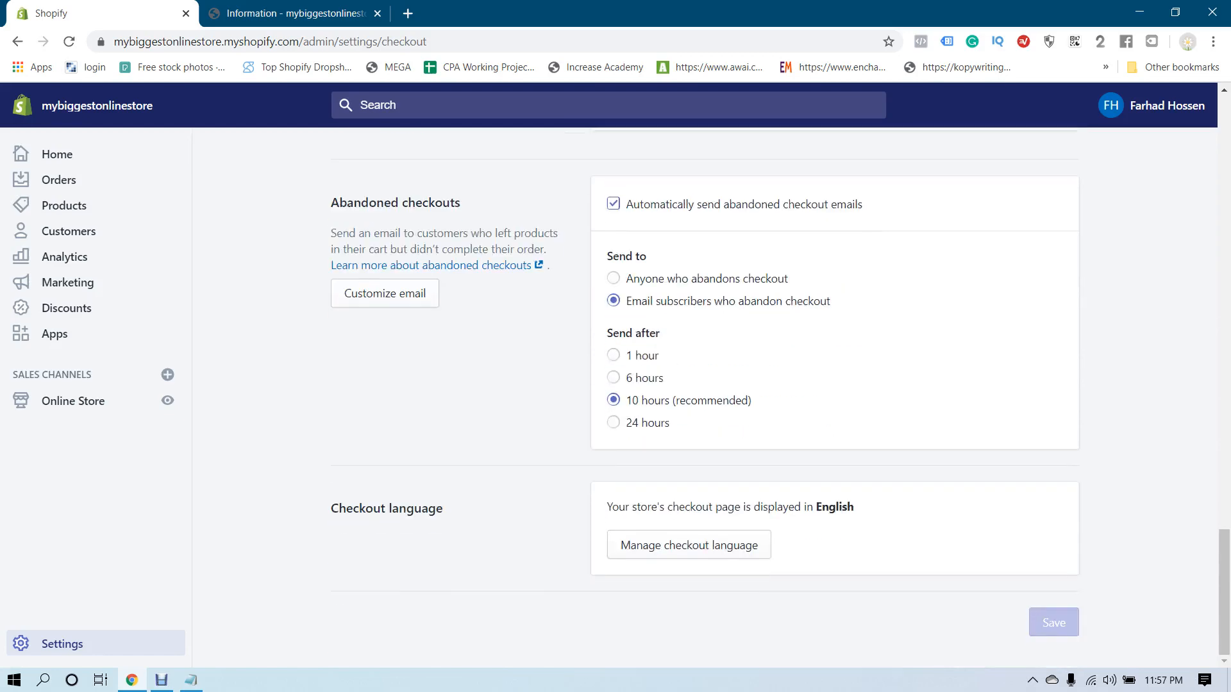
pyautogui.scroll(16, 705, 385)
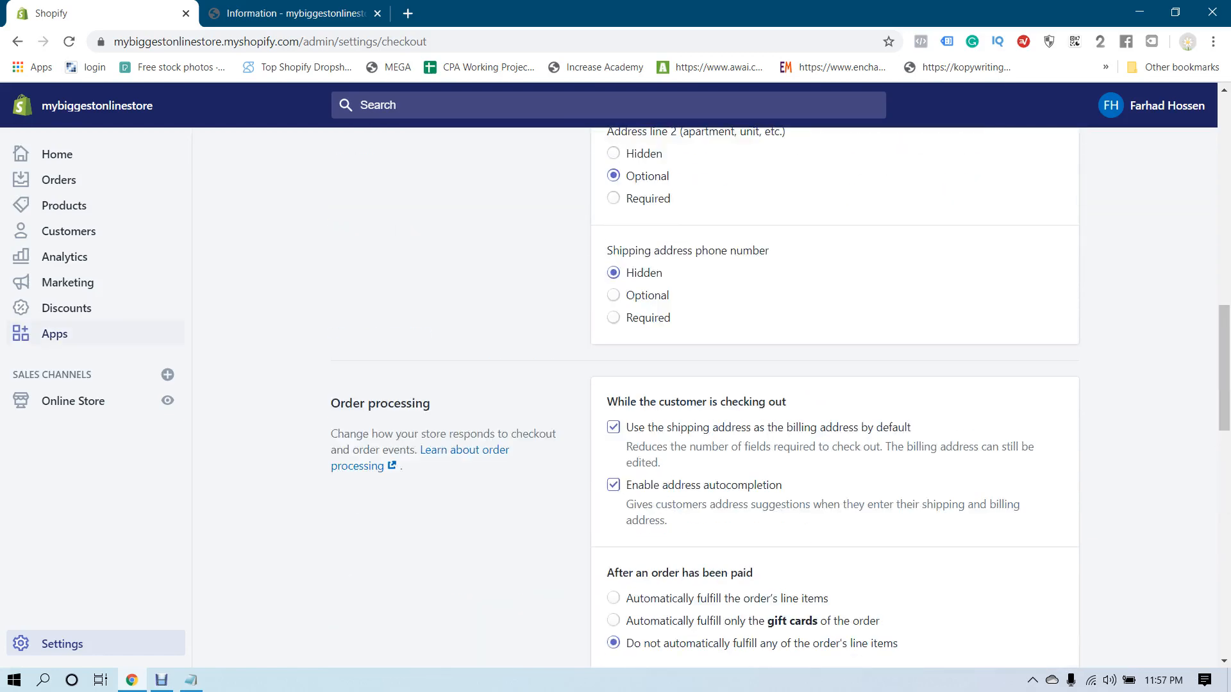
# Step: Go from the store's installed apps to the Shopify App Store and search for "abandoned checkout"
pyautogui.click(54, 333)
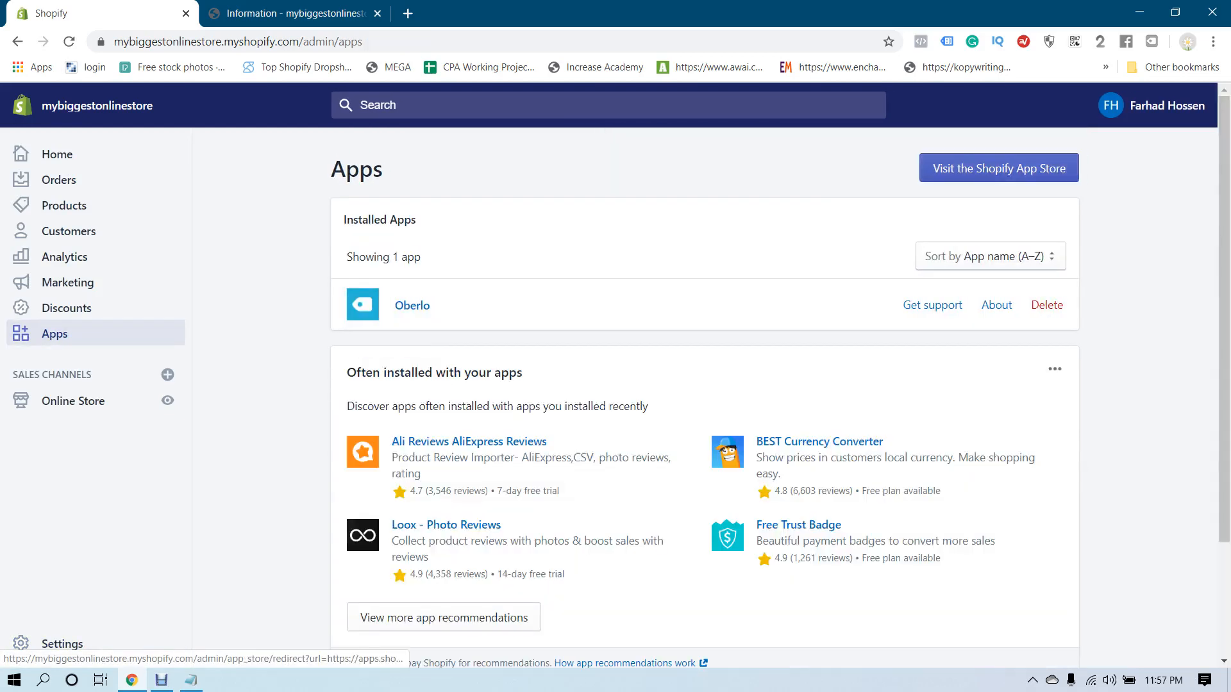
pyautogui.click(1000, 167)
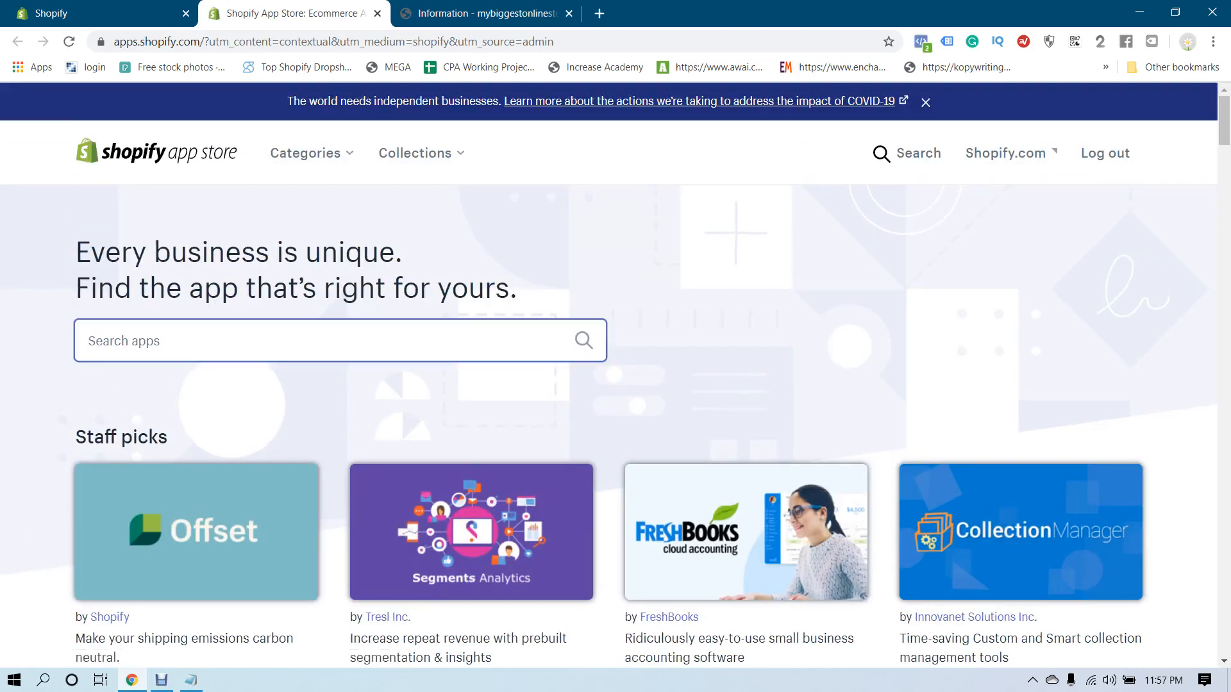
pyautogui.write('abandone')
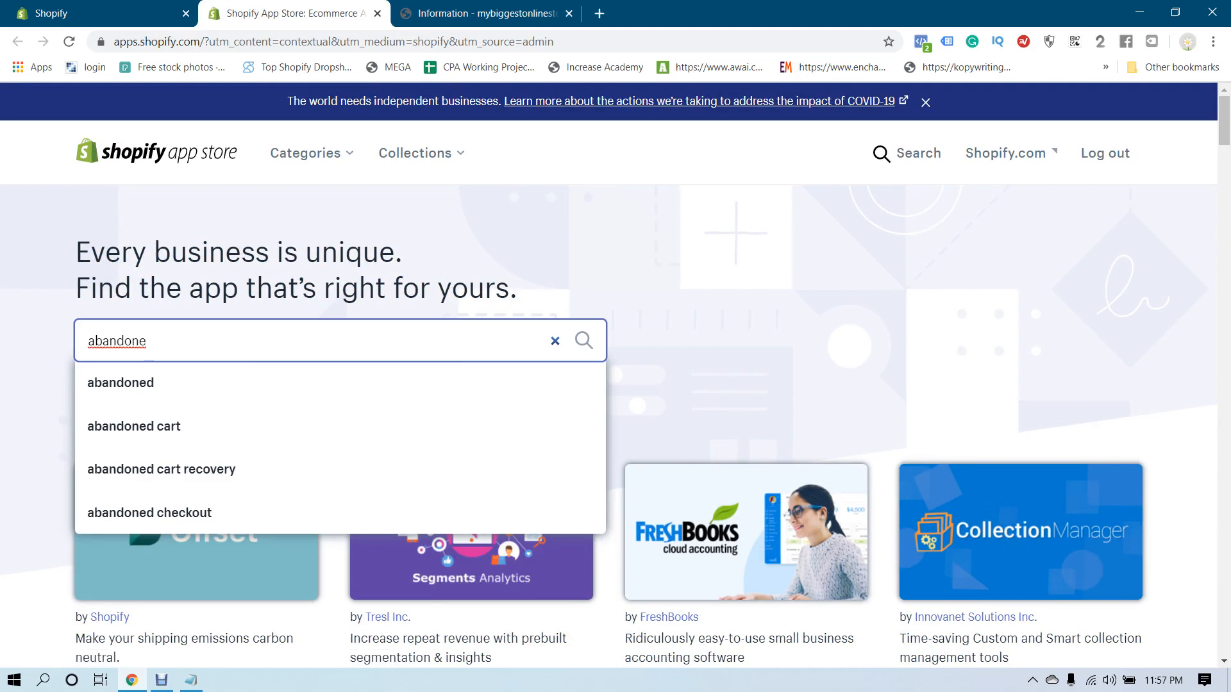
pyautogui.click(149, 513)
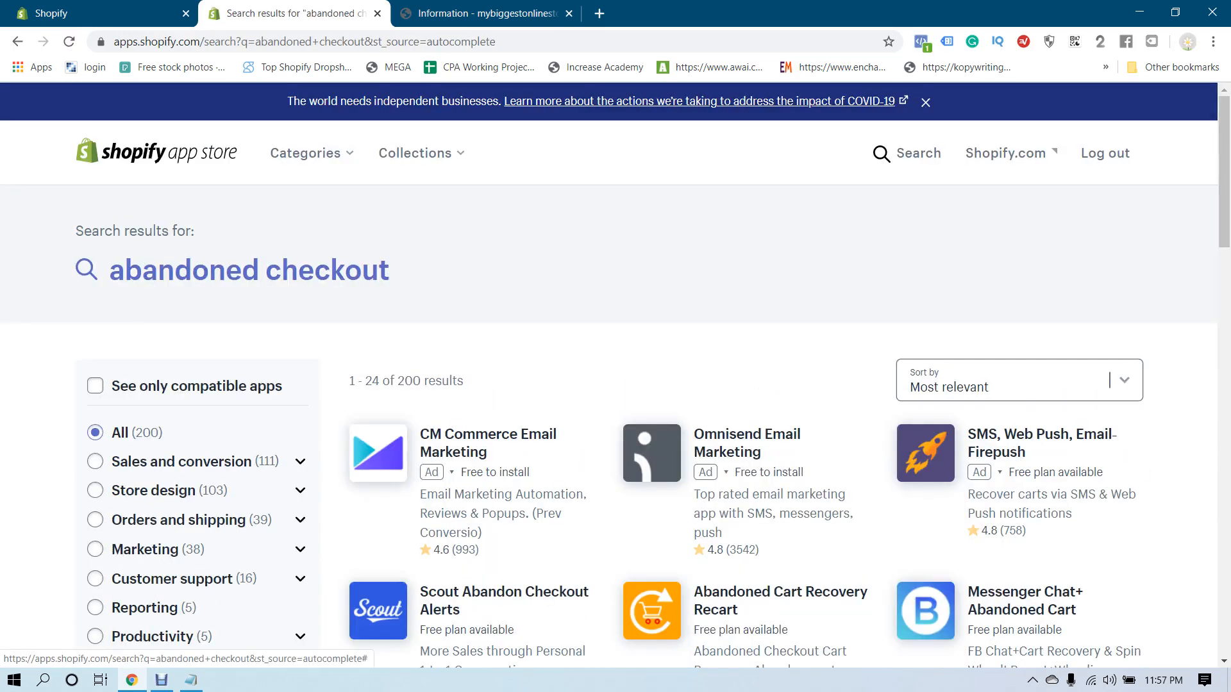
# Step: Browse the abandoned checkout search results, comparing the cart recovery apps' descriptions, pricing and ratings
pyautogui.scroll(-1, 1026, 282)
pyautogui.scroll(-1, 1026, 282)
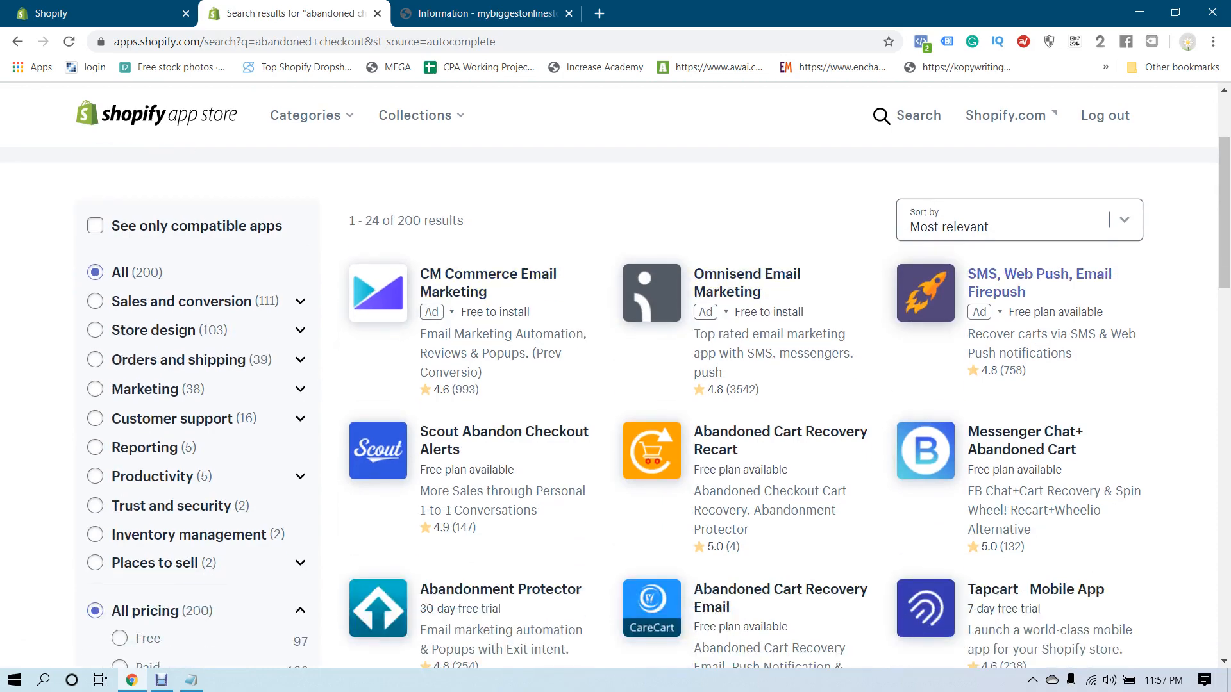
pyautogui.scroll(2, 1026, 282)
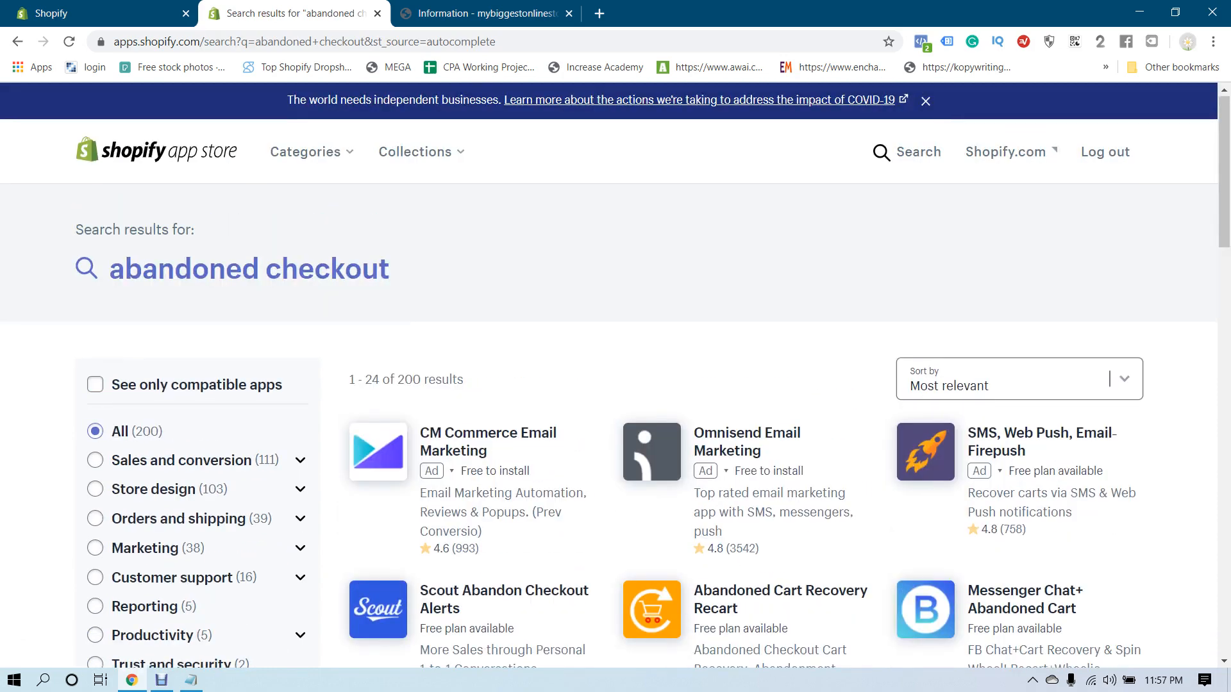
pyautogui.scroll(-3, 500, 352)
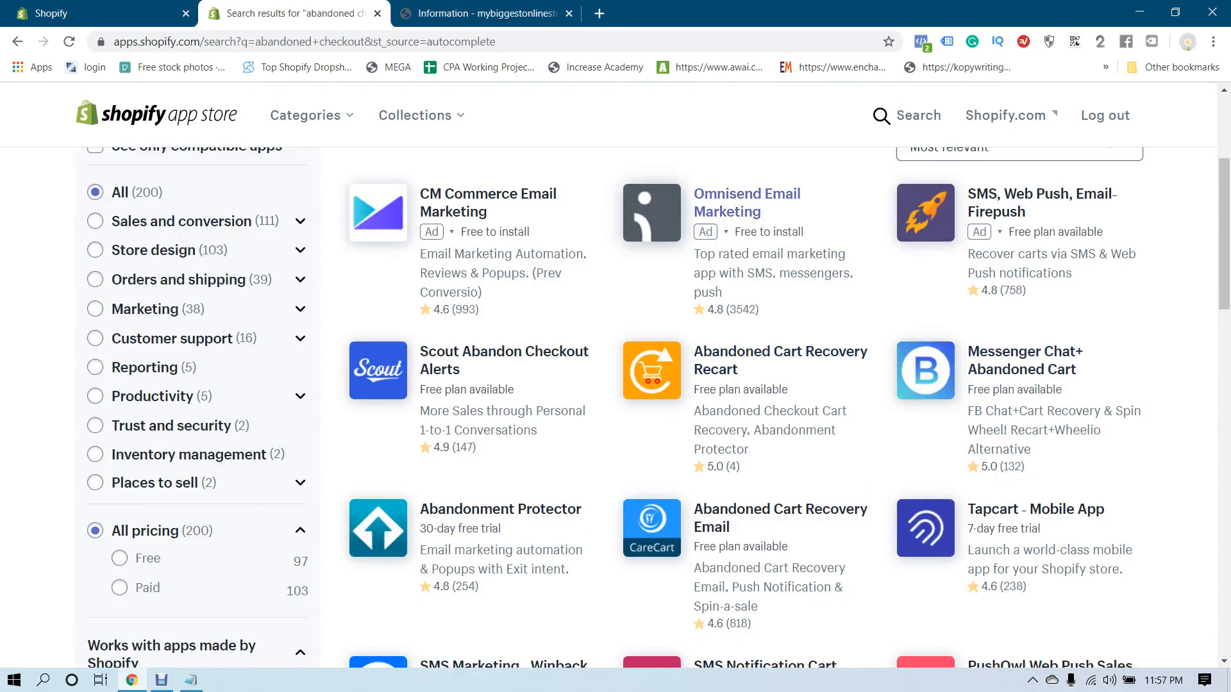
pyautogui.scroll(-1, 834, 321)
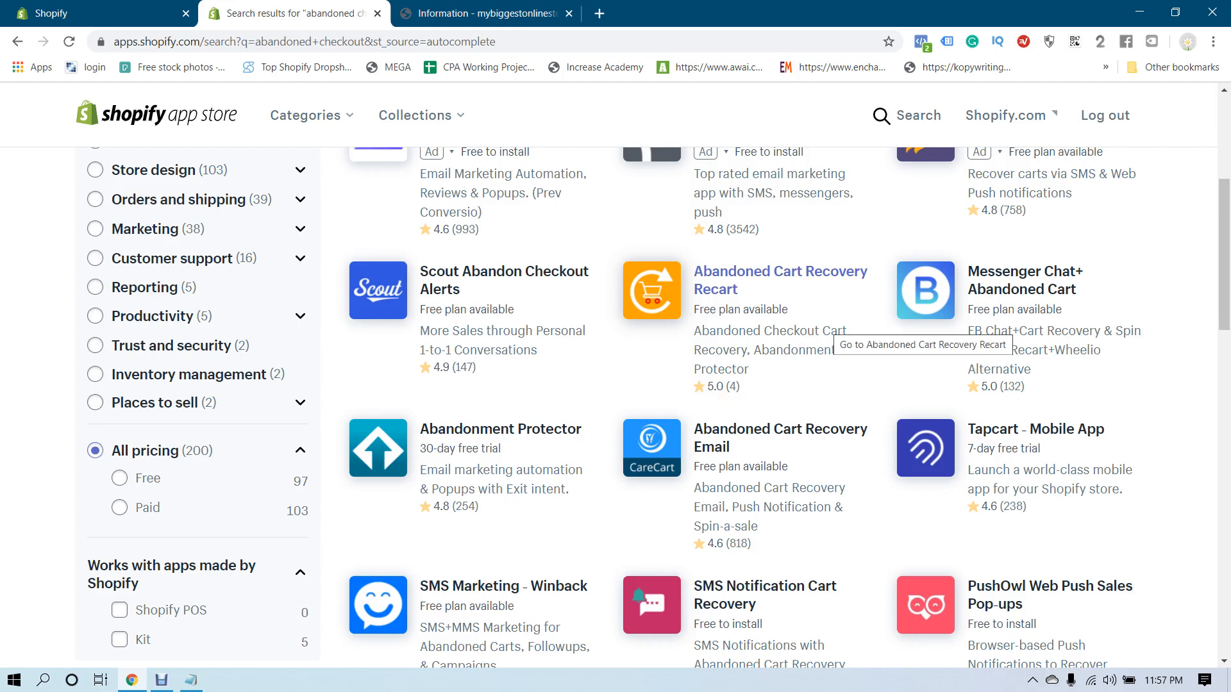
pyautogui.scroll(-3, 827, 334)
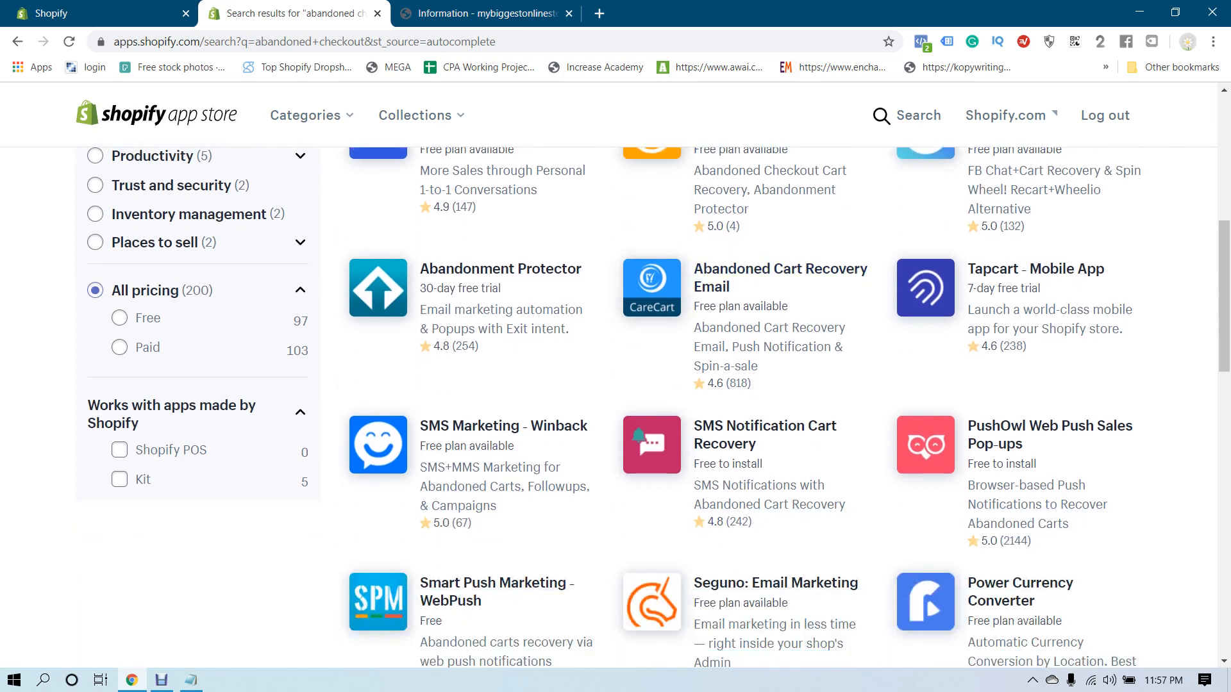
pyautogui.scroll(3, 702, 351)
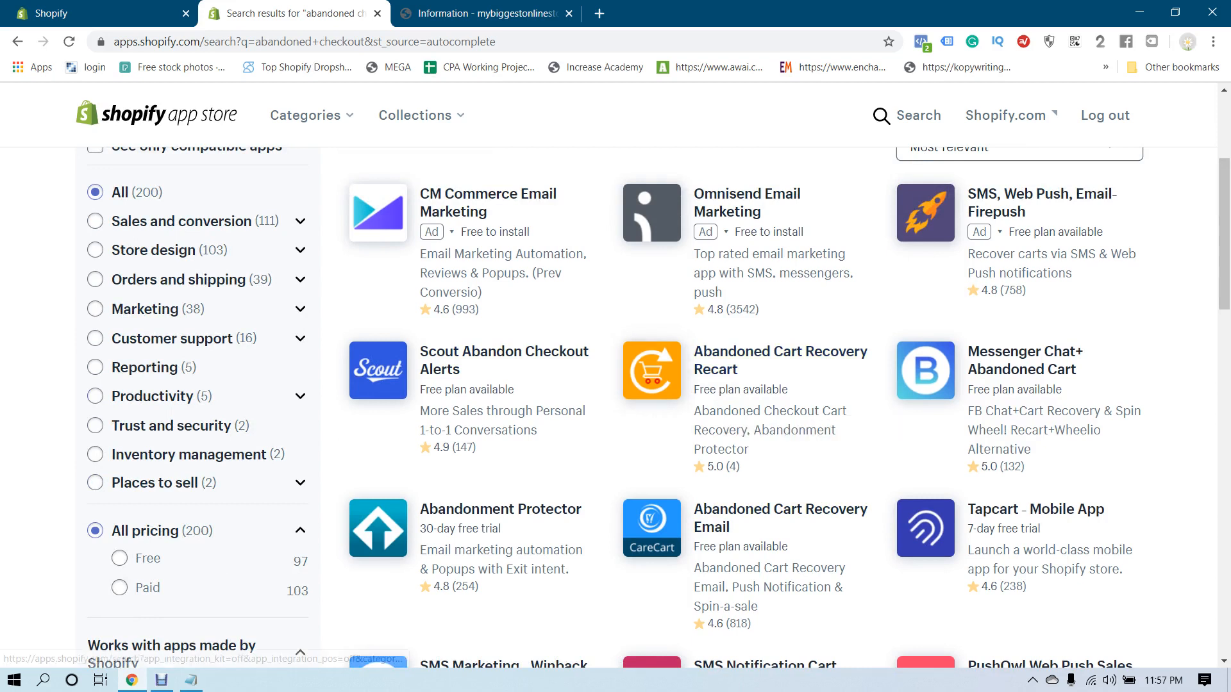
# Step: Switch to the Notepad list and highlight the points on abandoned checkout recovery and the power of discount codes
pyautogui.click(191, 680)
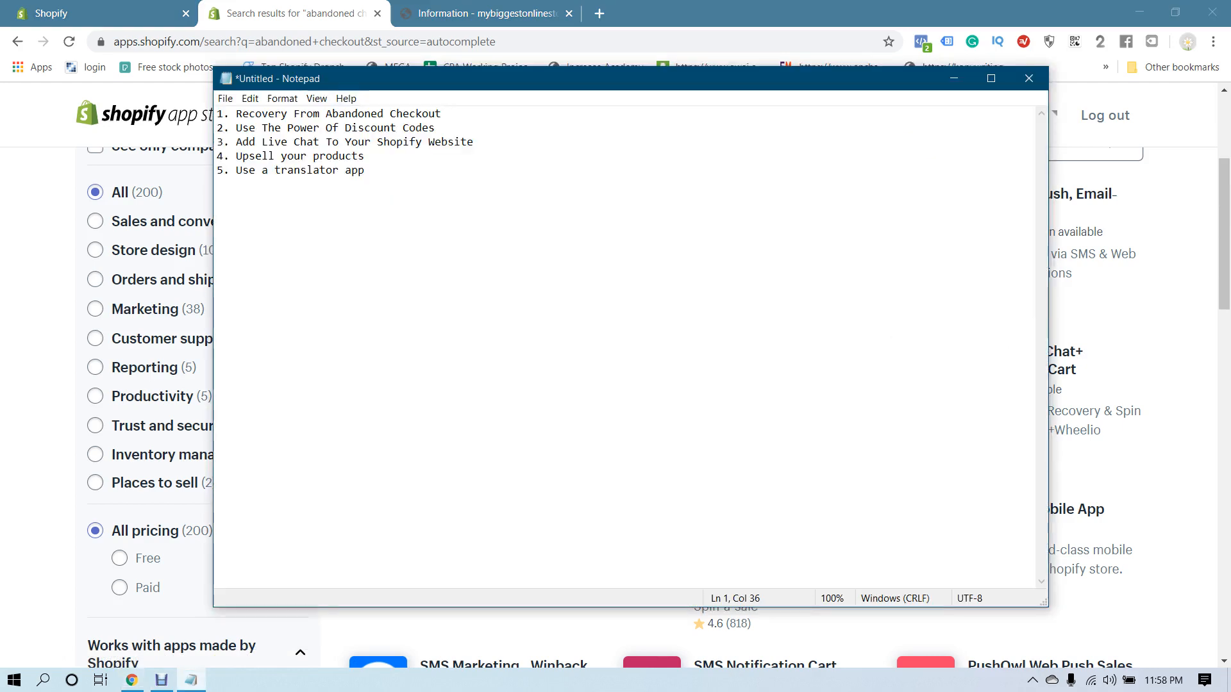
pyautogui.moveTo(275, 113); pyautogui.dragTo(422, 114)
pyautogui.click(428, 113)
pyautogui.moveTo(294, 127); pyautogui.dragTo(377, 127)
pyautogui.click(377, 128)
pyautogui.moveTo(268, 127); pyautogui.dragTo(417, 128)
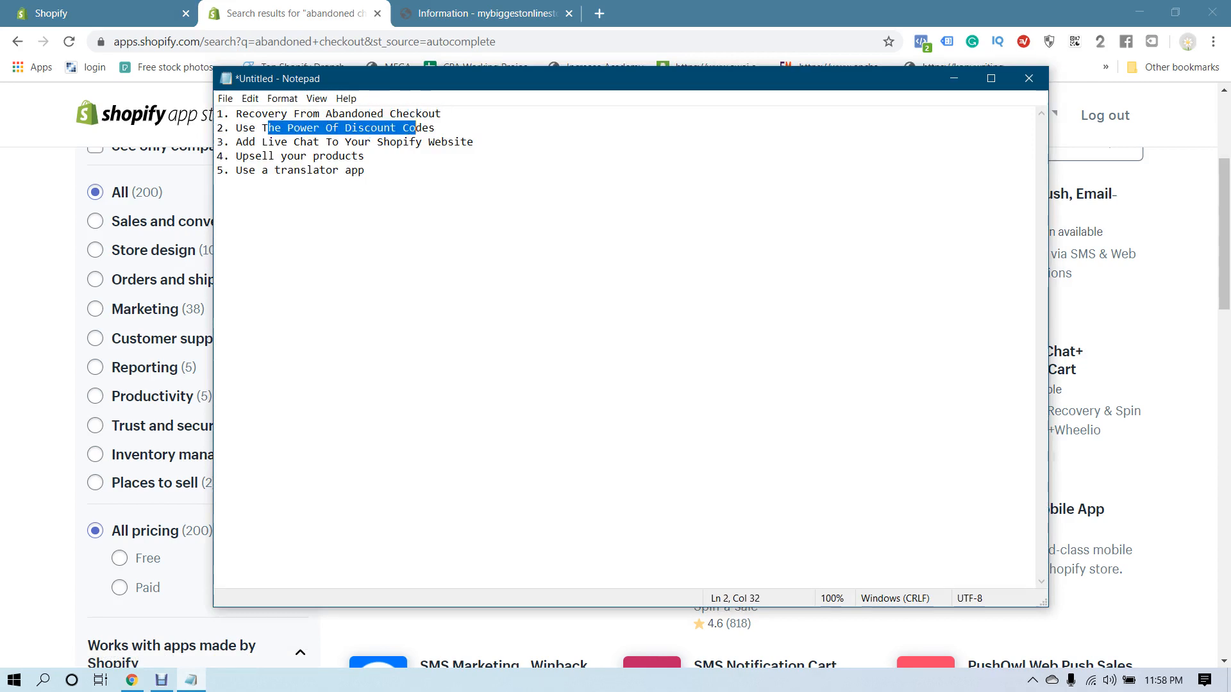
pyautogui.click(417, 128)
# Step: Switch back to the Shopify admin and start a new discount code named abandoned-discounts
pyautogui.click(51, 13)
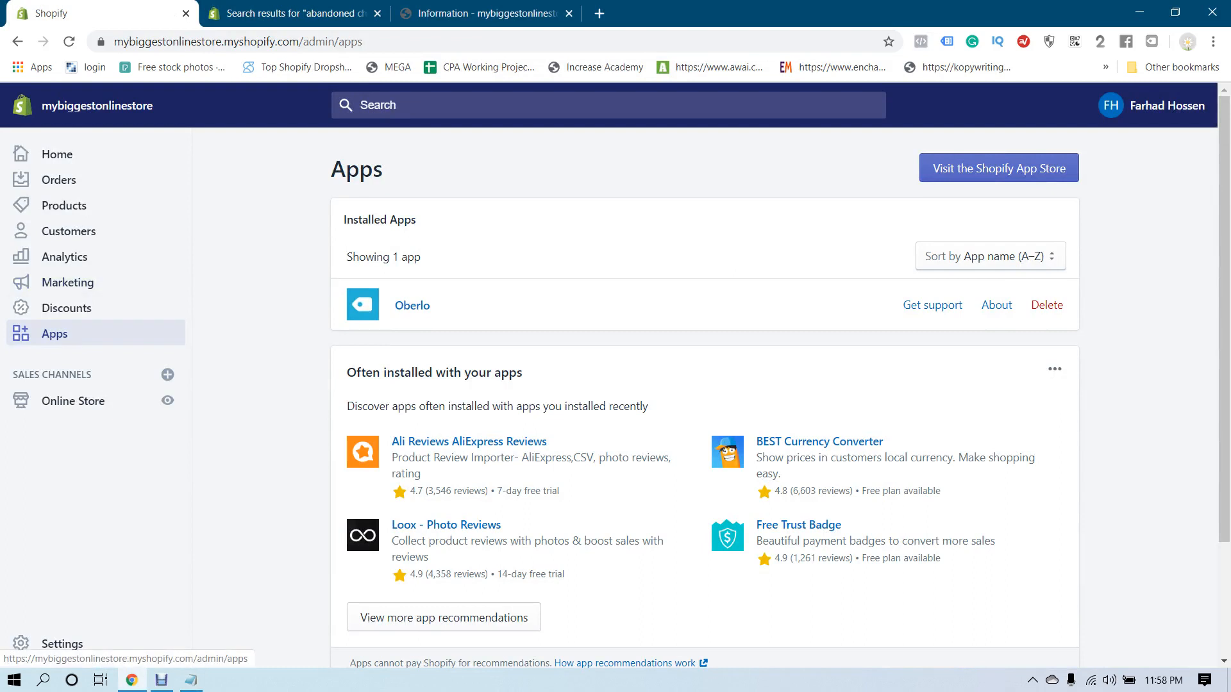
pyautogui.click(21, 308)
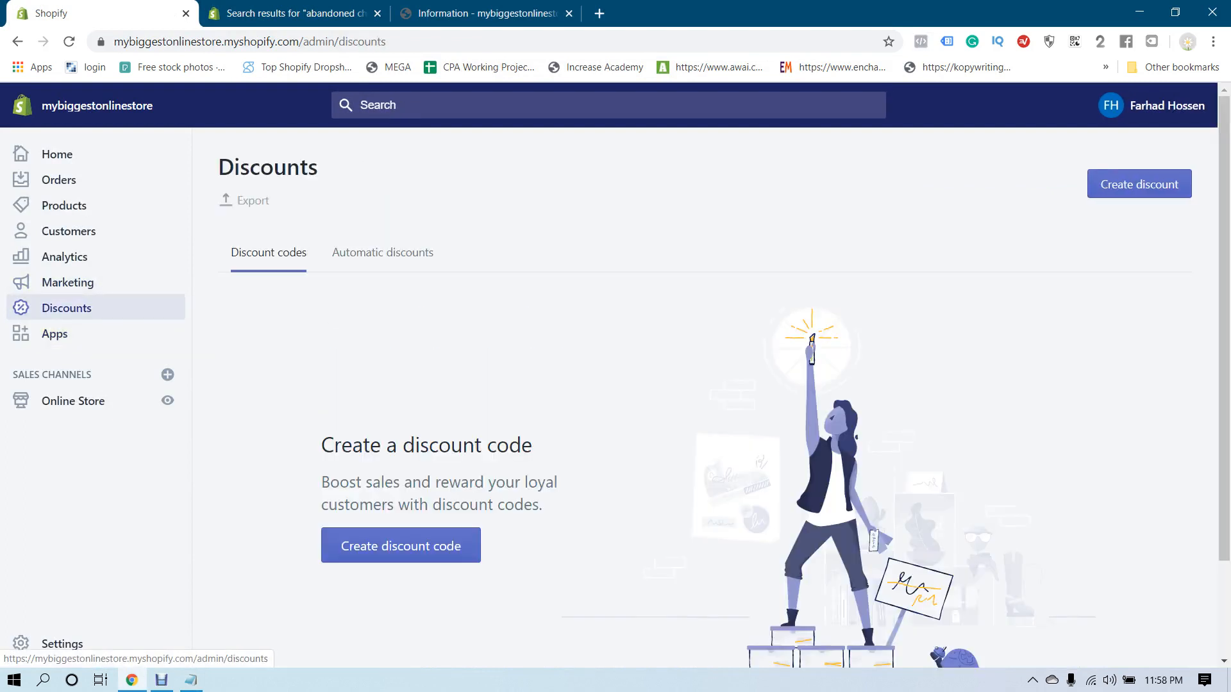
pyautogui.click(401, 545)
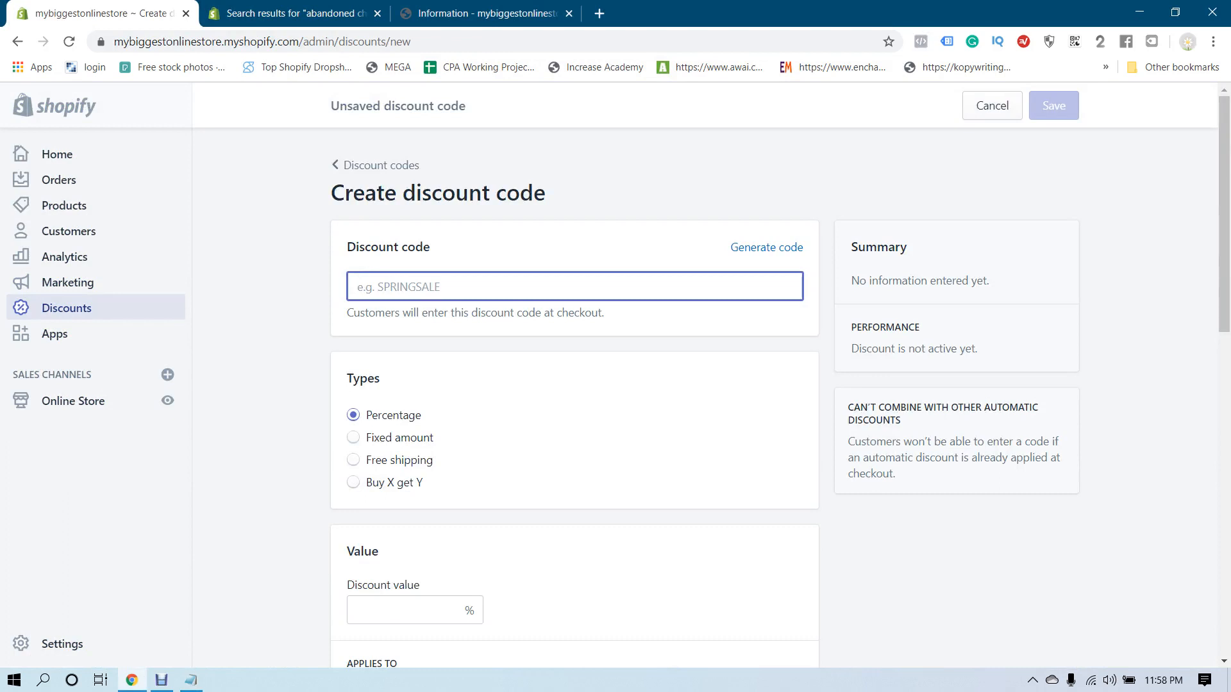
pyautogui.click(381, 165)
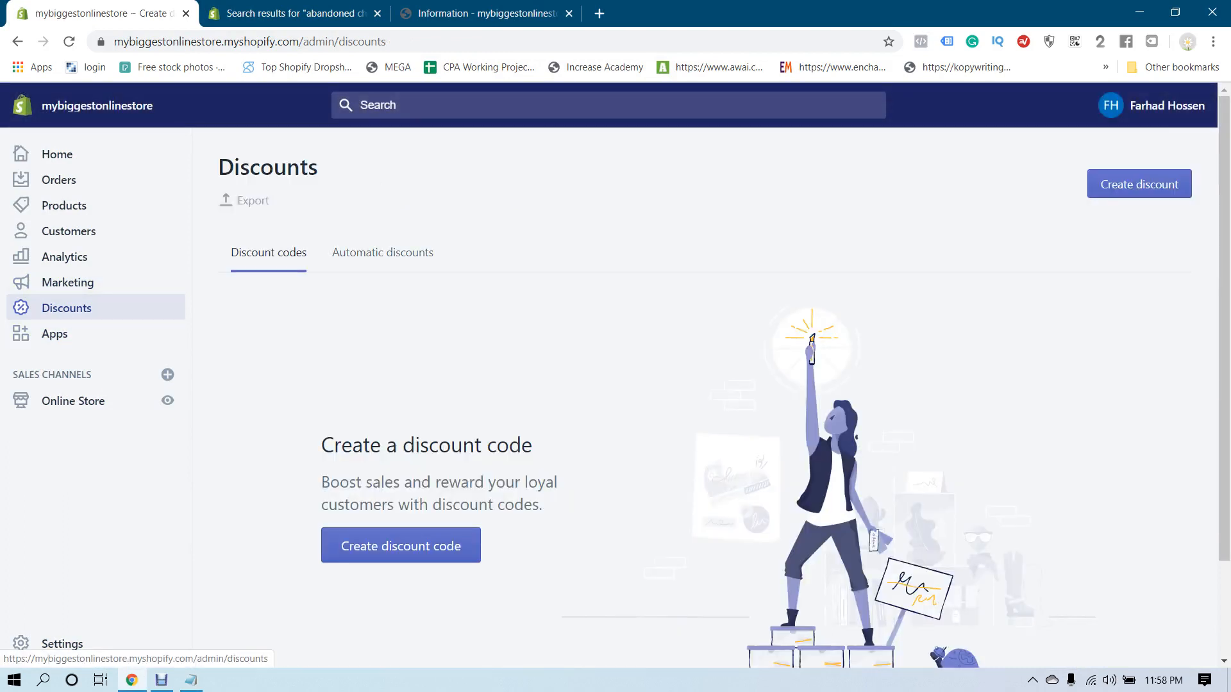
pyautogui.click(400, 546)
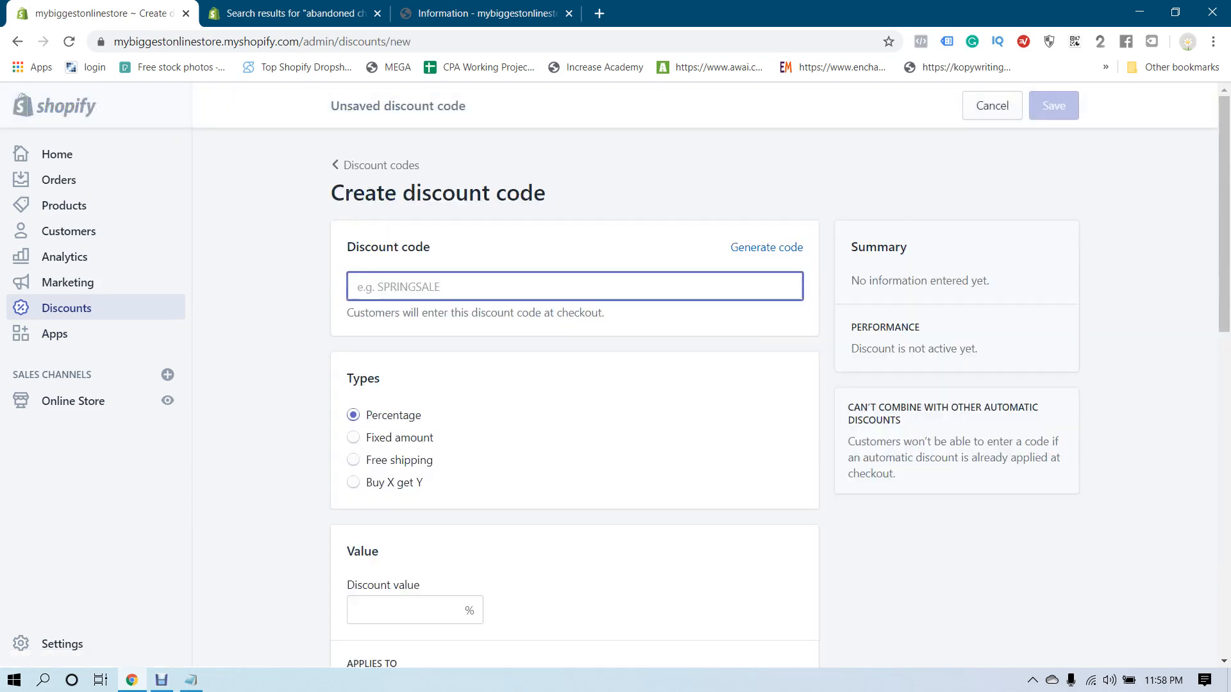
pyautogui.write('ab')
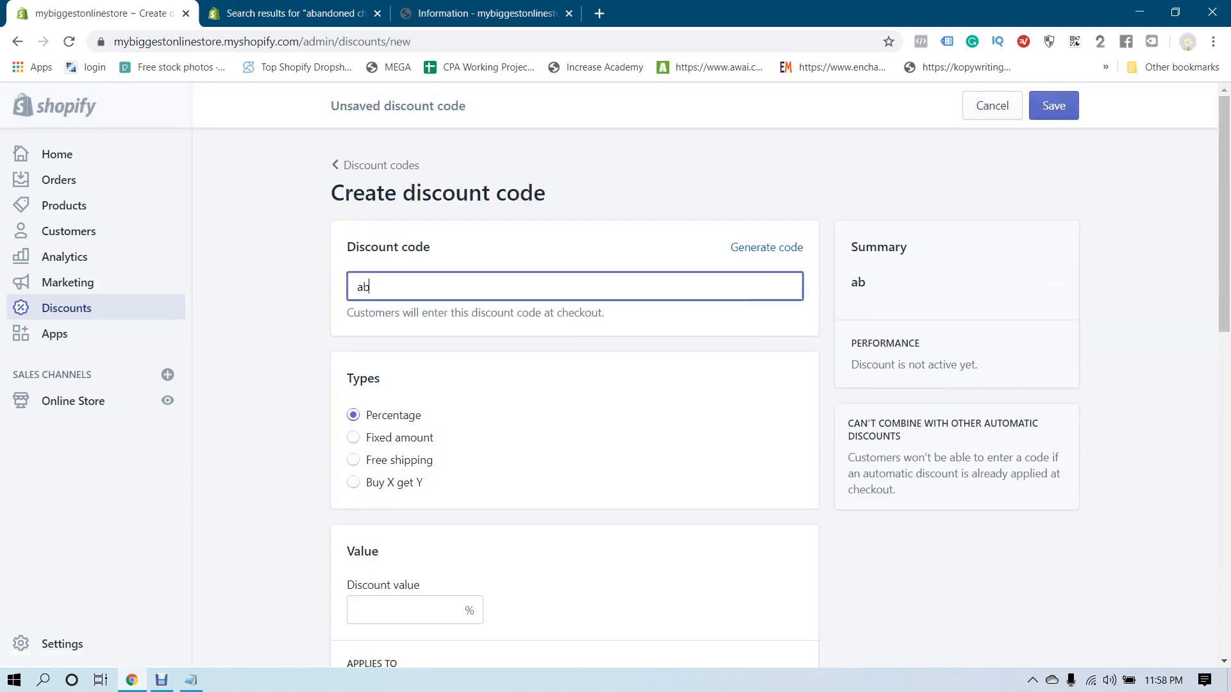
pyautogui.write('andoned-d')
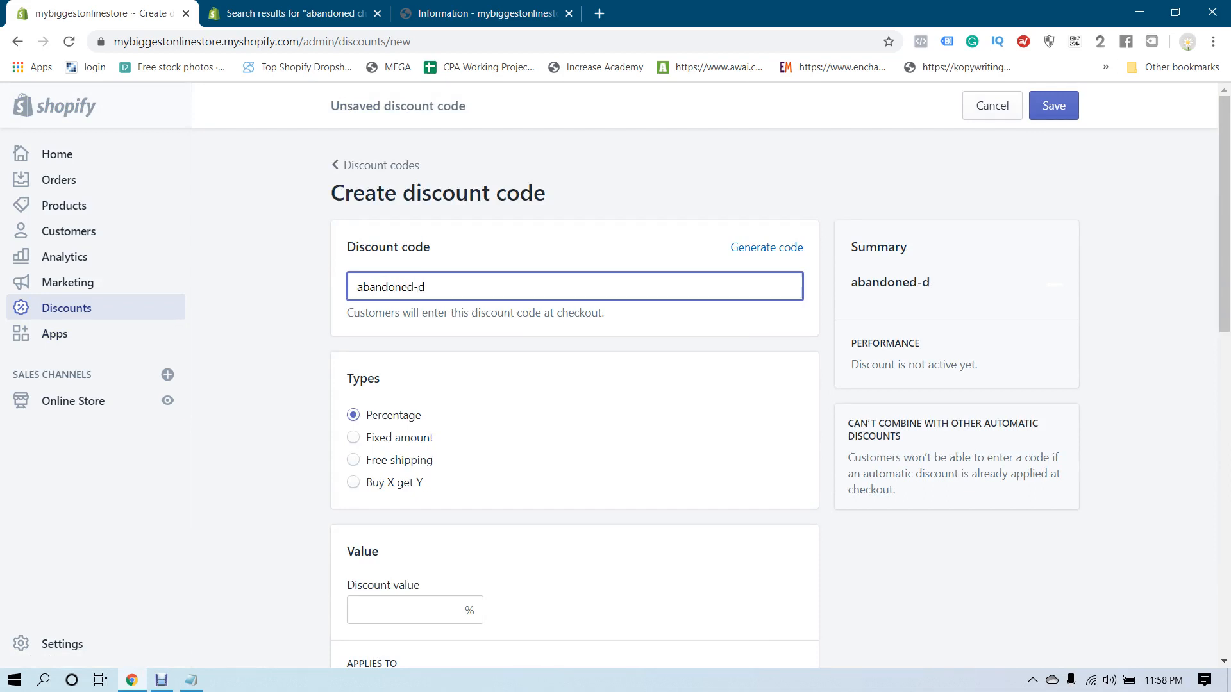
pyautogui.write('iscounts')
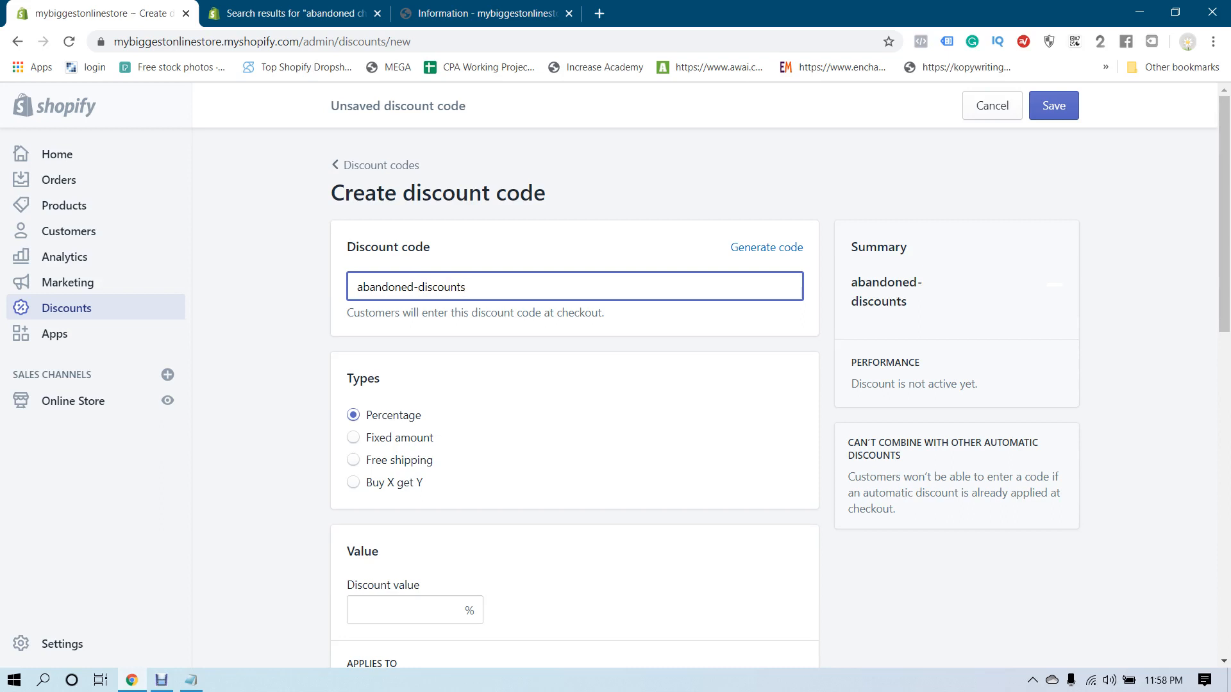
# Step: Set the discount value to 20% and review the minimum requirements, customer eligibility, usage limits and active dates
pyautogui.scroll(-2, 575, 385)
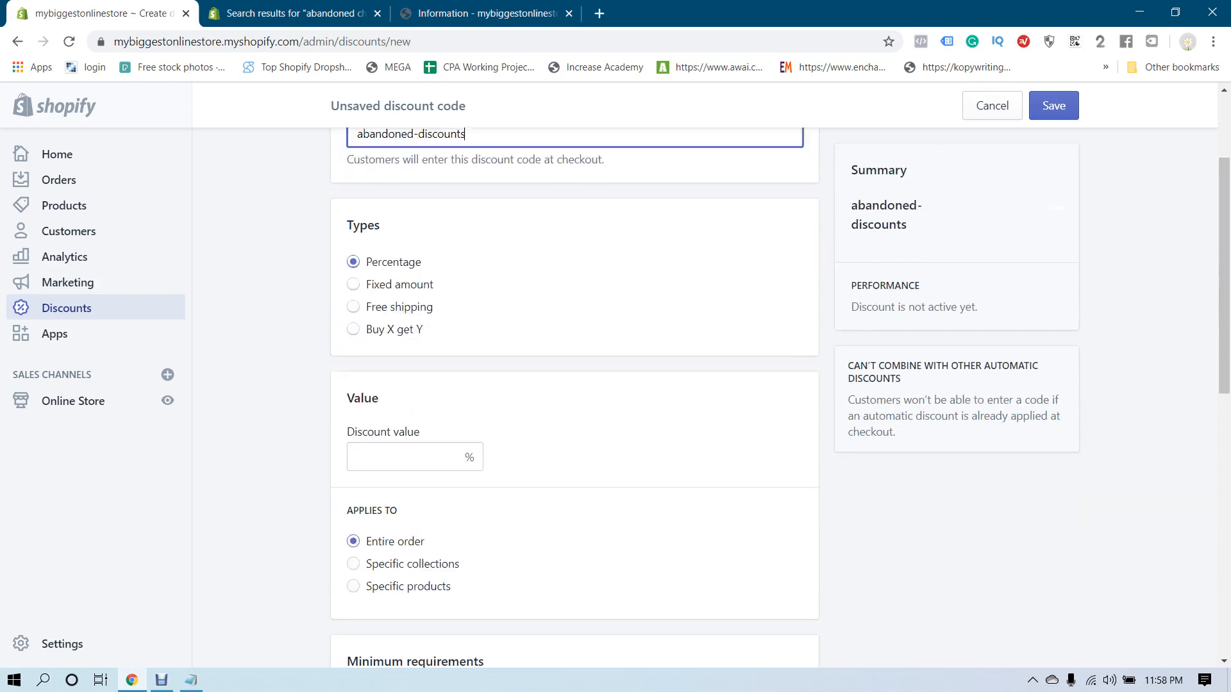
pyautogui.click(410, 450)
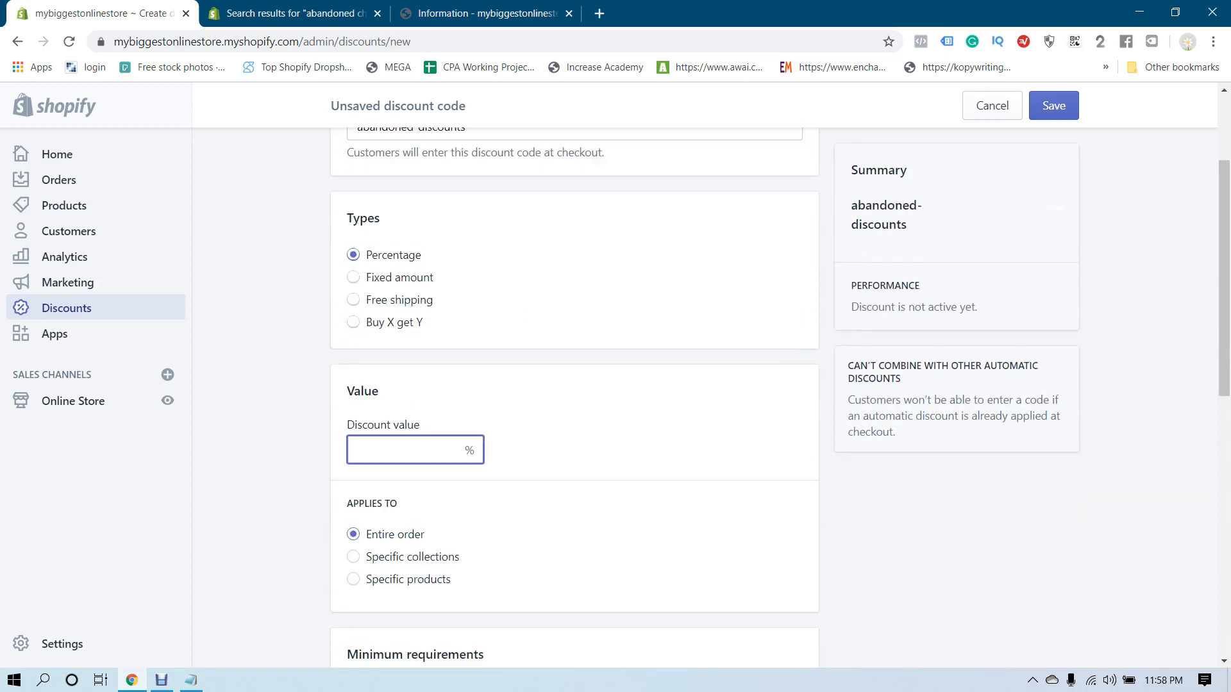
pyautogui.write('20')
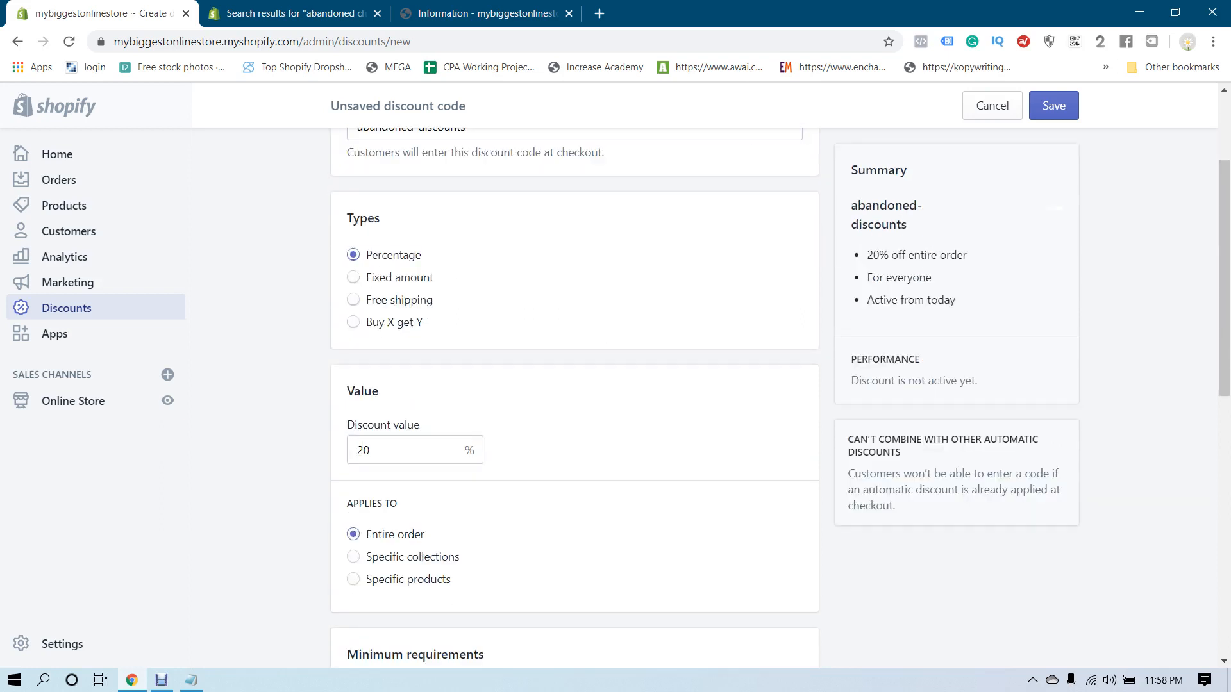
pyautogui.scroll(-3, 574, 385)
pyautogui.scroll(-2, 574, 385)
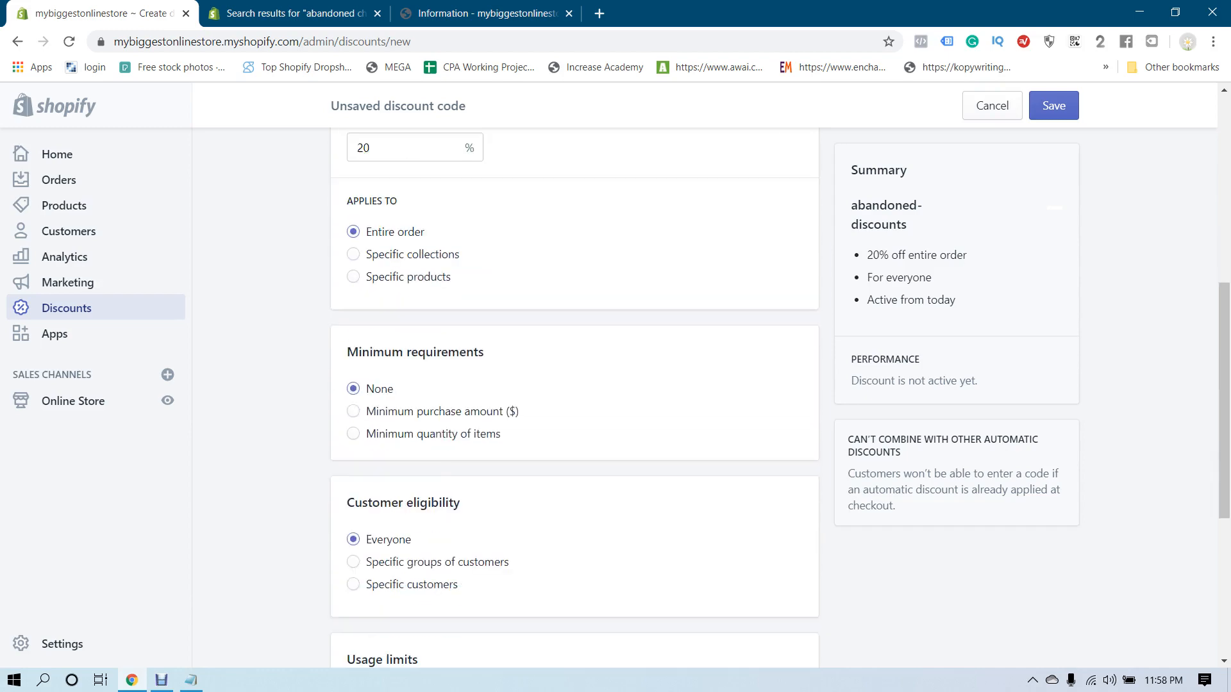
pyautogui.scroll(-3, 574, 385)
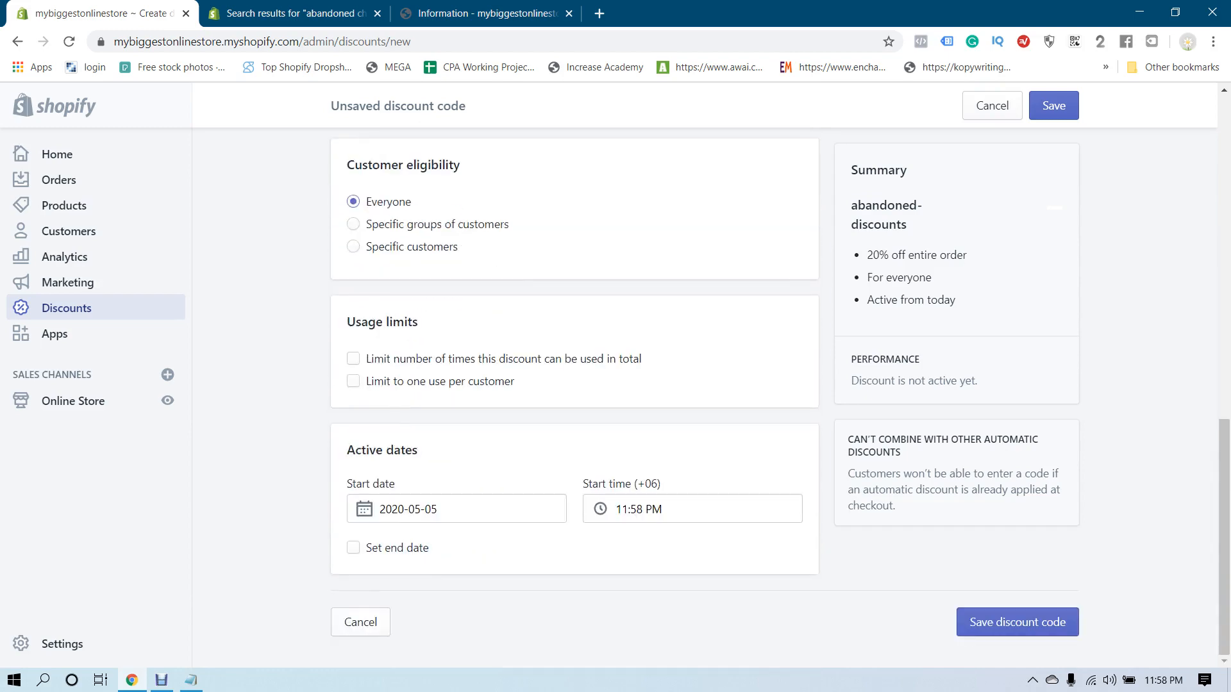
# Step: Save the abandoned-discounts discount code
pyautogui.scroll(10, 575, 384)
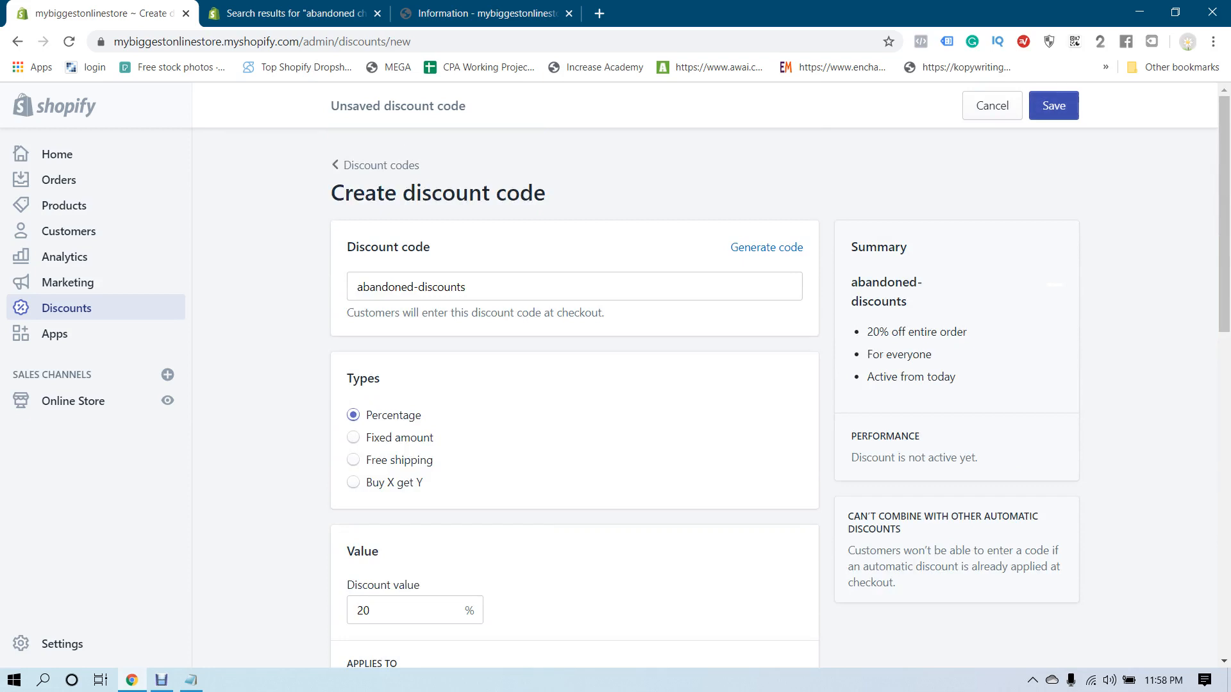
pyautogui.click(1053, 106)
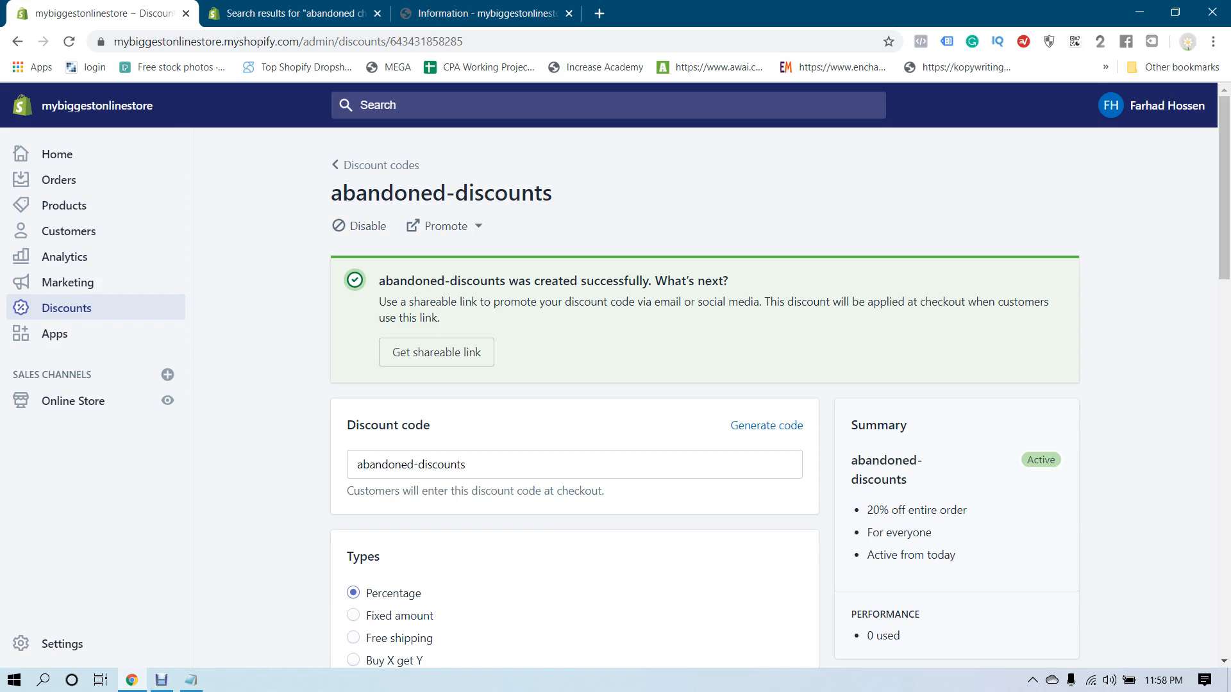
# Step: Switch to the Notepad list and highlight the points on discount codes and adding live chat to the Shopify website
pyautogui.click(191, 680)
pyautogui.click(249, 128)
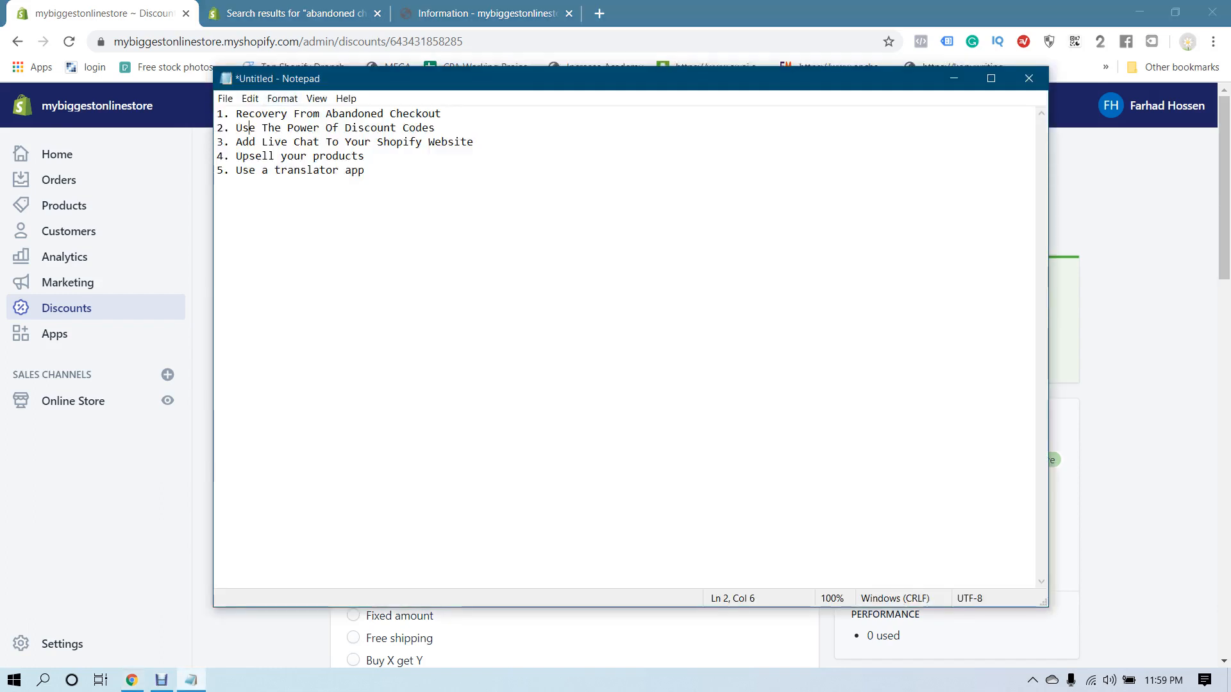
pyautogui.moveTo(249, 128); pyautogui.dragTo(435, 128)
pyautogui.click(435, 128)
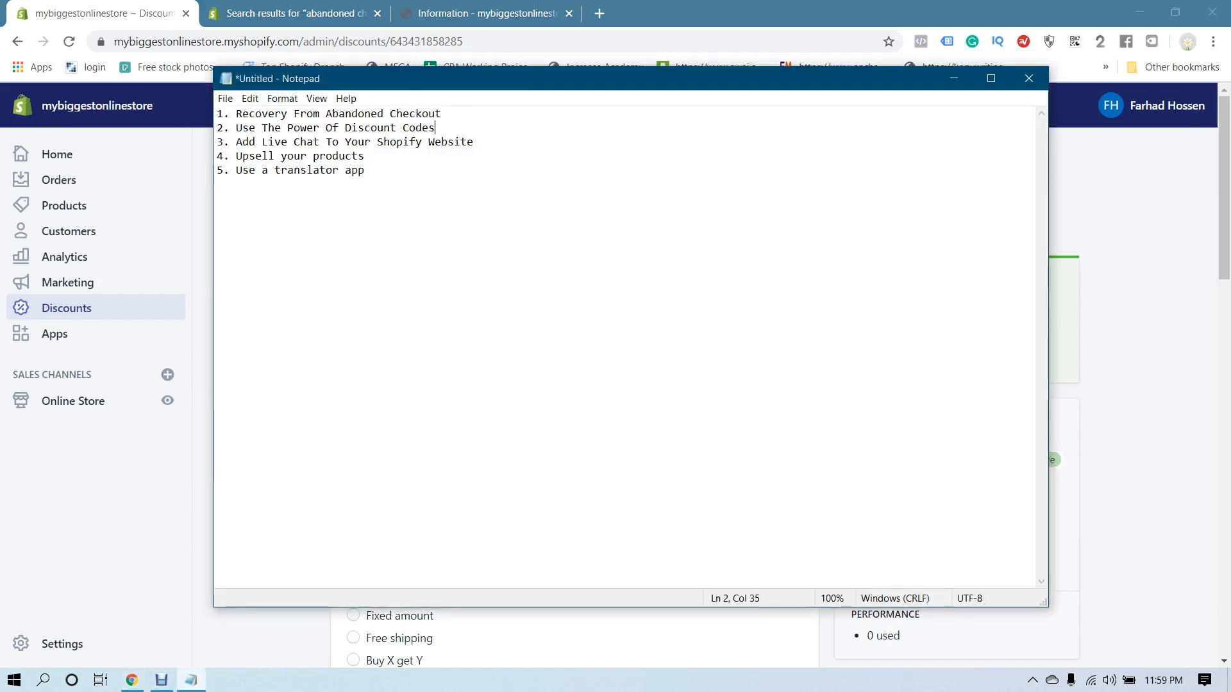
pyautogui.moveTo(365, 157); pyautogui.dragTo(475, 142)
pyautogui.click(475, 142)
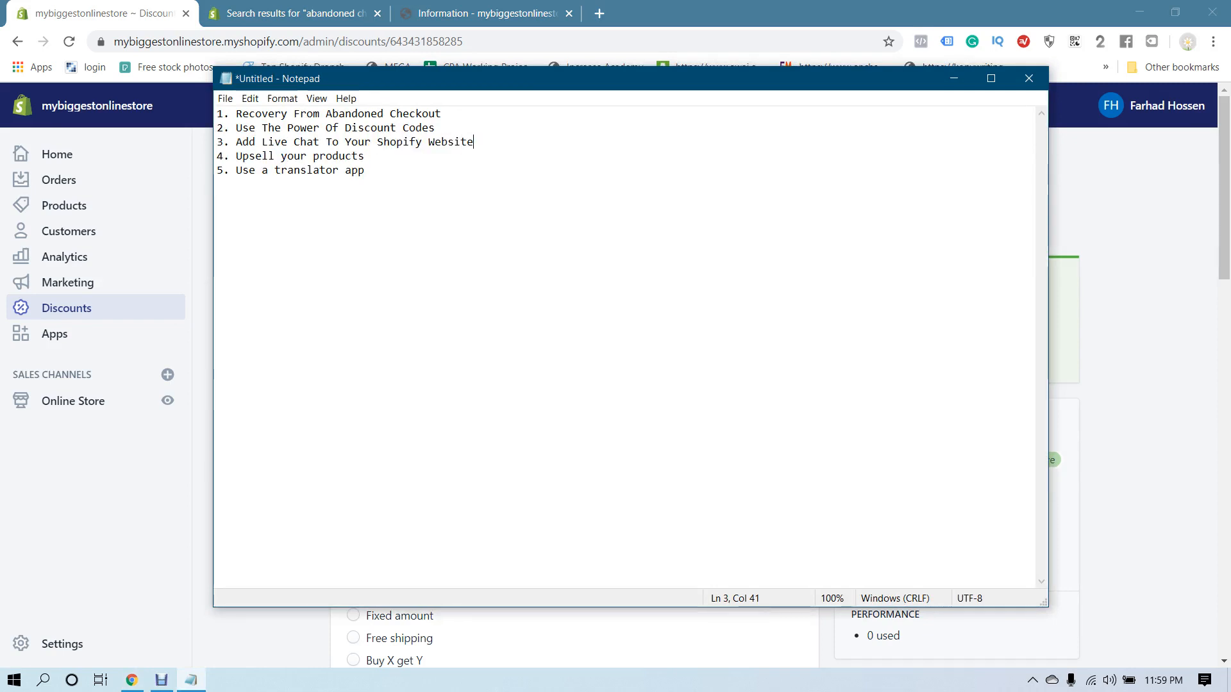
pyautogui.moveTo(281, 142); pyautogui.dragTo(474, 143)
pyautogui.click(474, 143)
# Step: Return to the browser and search the Shopify App Store for live chat
pyautogui.click(116, 475)
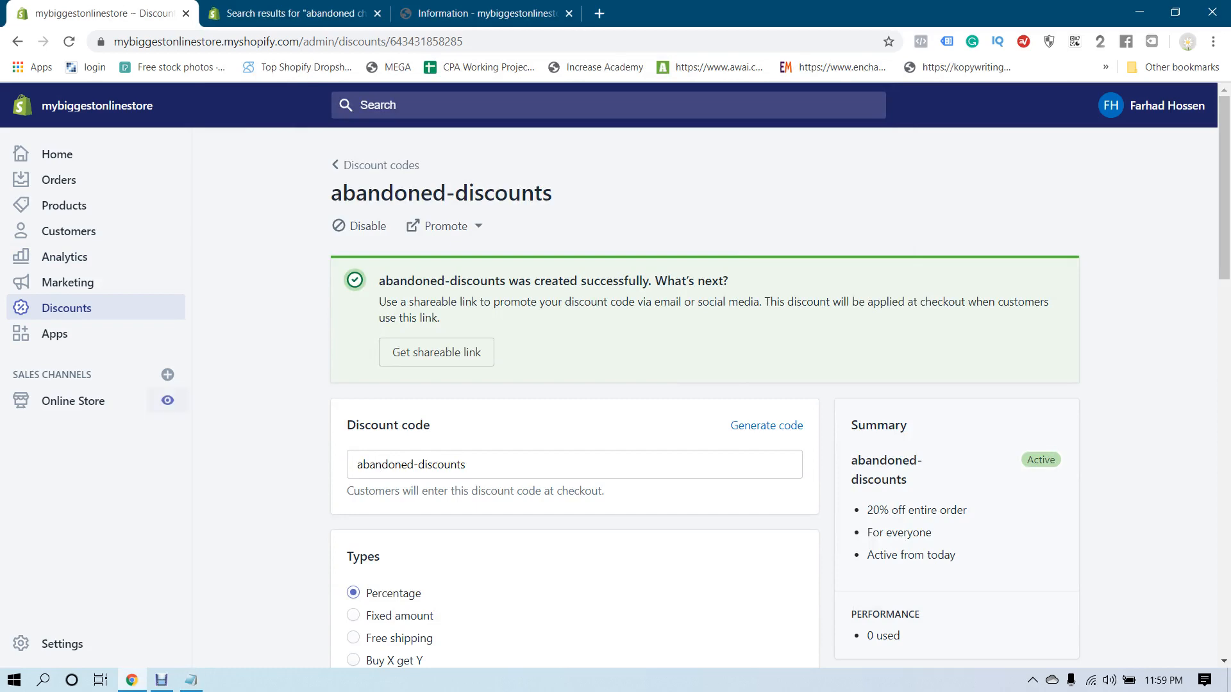
pyautogui.click(295, 14)
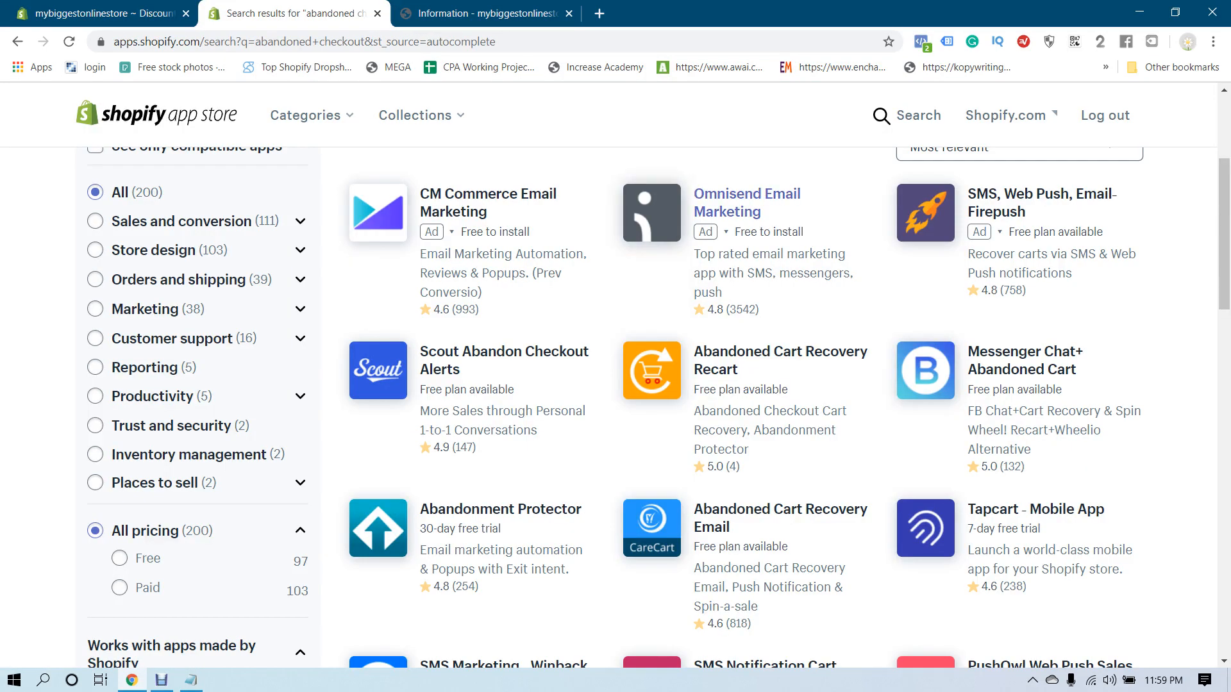
pyautogui.scroll(3, 744, 256)
pyautogui.click(918, 154)
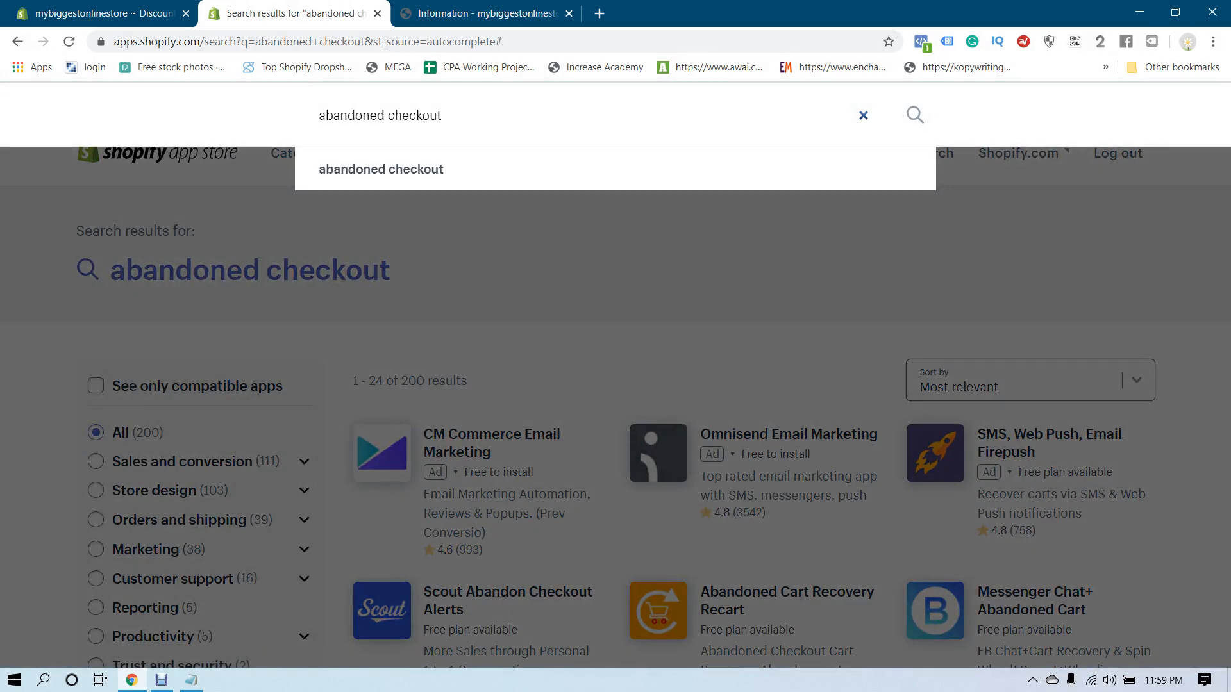
pyautogui.tripleClick(416, 116)
pyautogui.write('live chat')
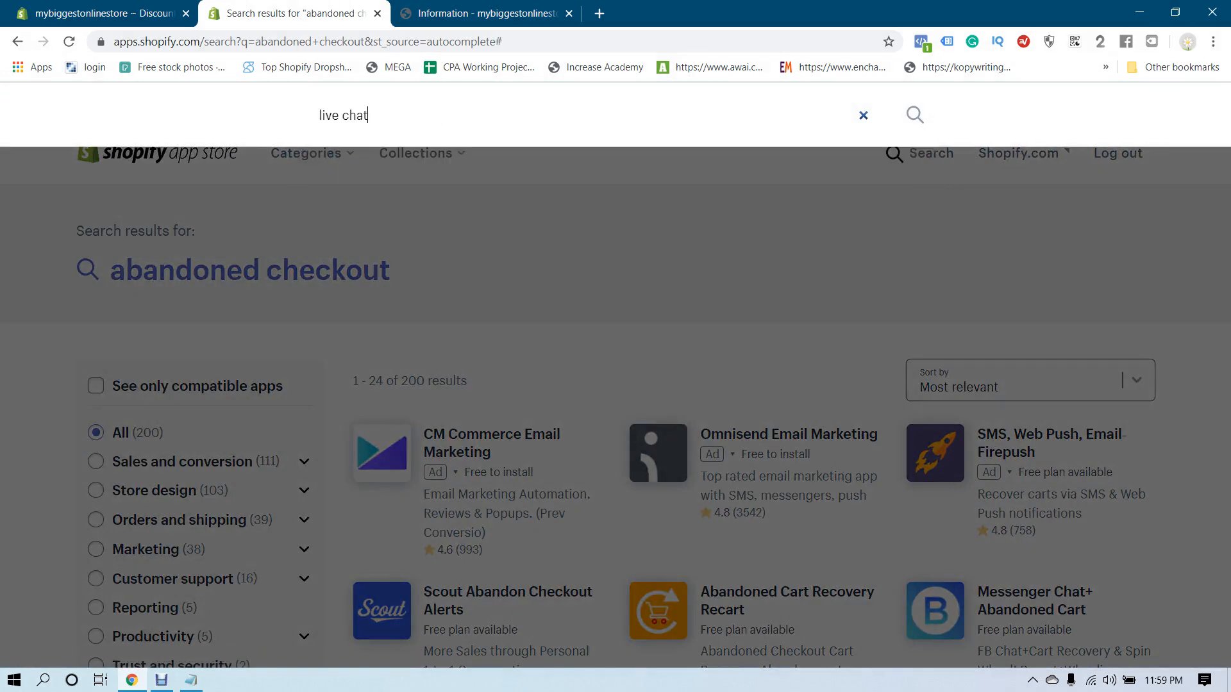
pyautogui.press('Return')
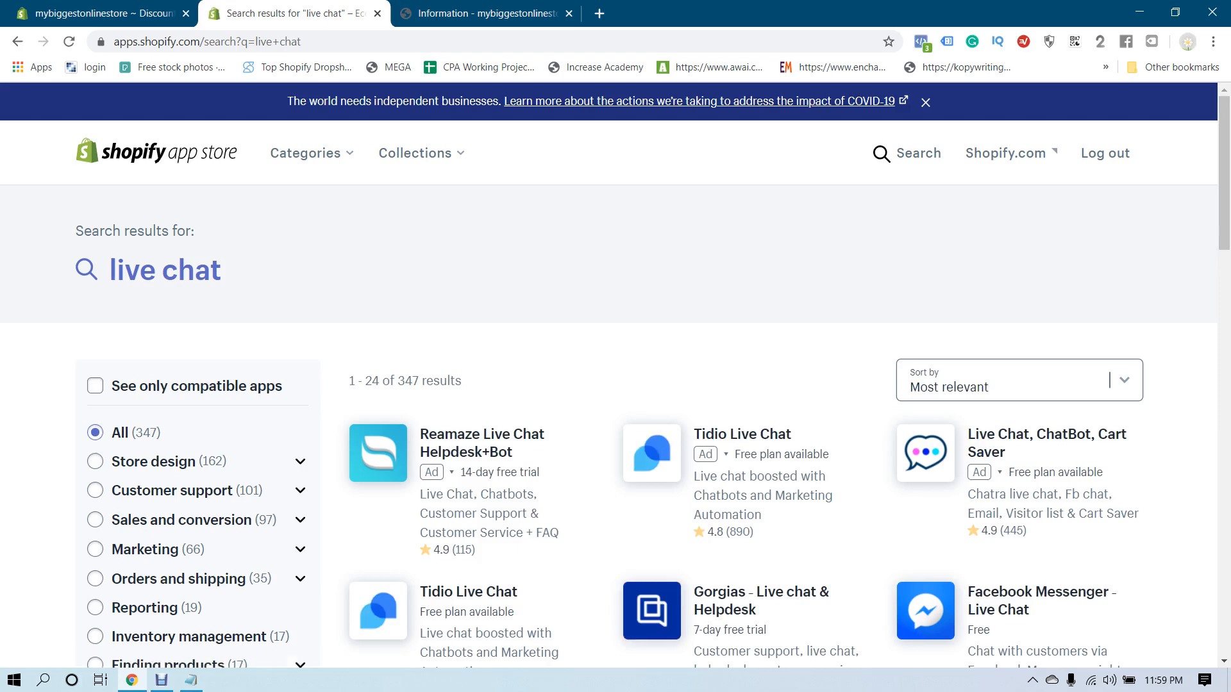
# Step: Open the online store's home page from the checkout, and look over the live chat apps before returning to the storefront
pyautogui.click(452, 12)
pyautogui.scroll(1, 699, 375)
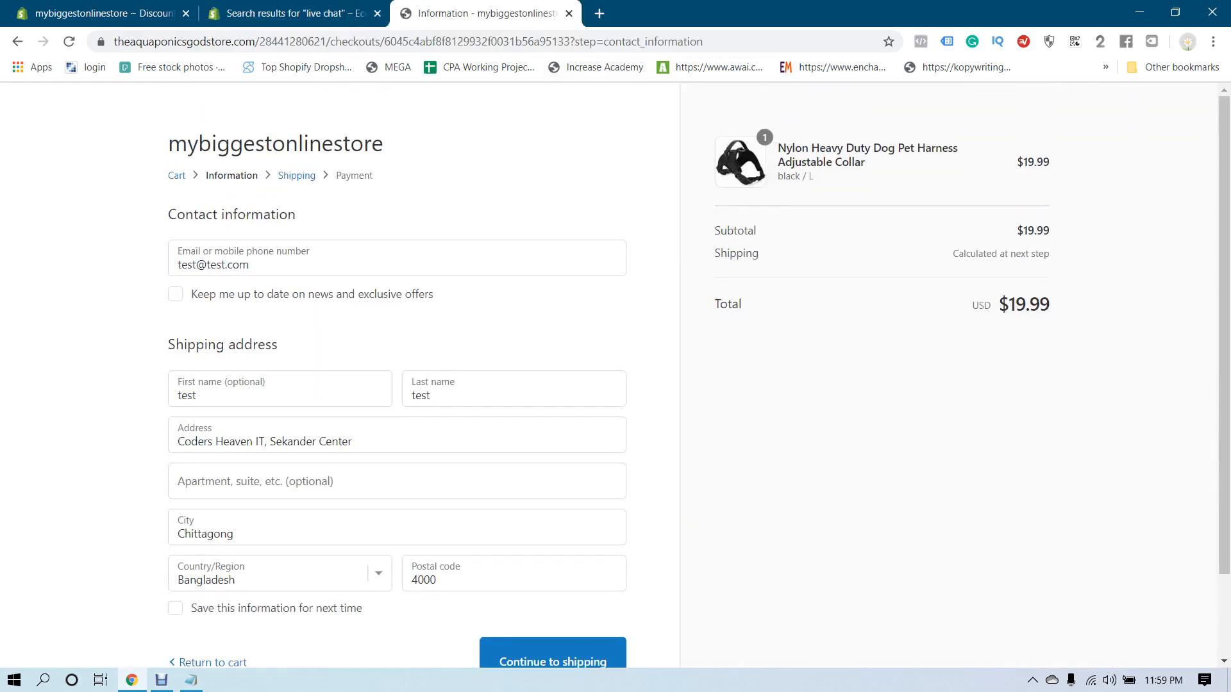
pyautogui.click(276, 143)
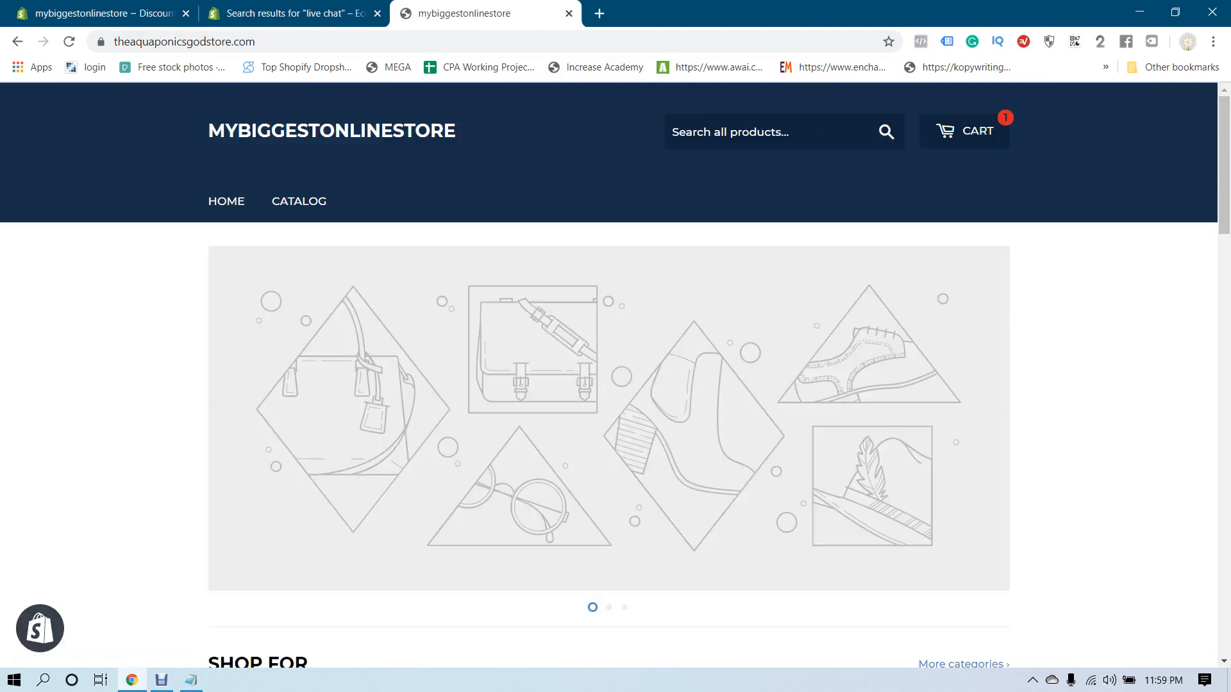
pyautogui.click(295, 14)
pyautogui.scroll(-2, 487, 288)
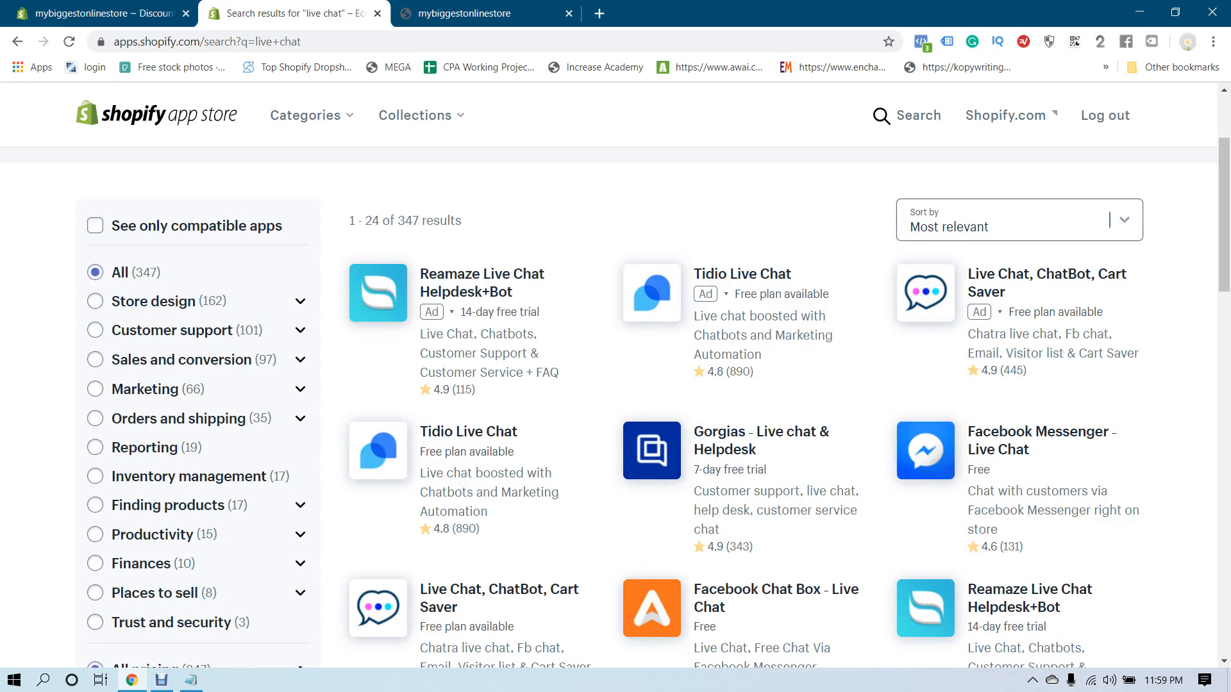
pyautogui.click(486, 13)
pyautogui.scroll(-1, 609, 372)
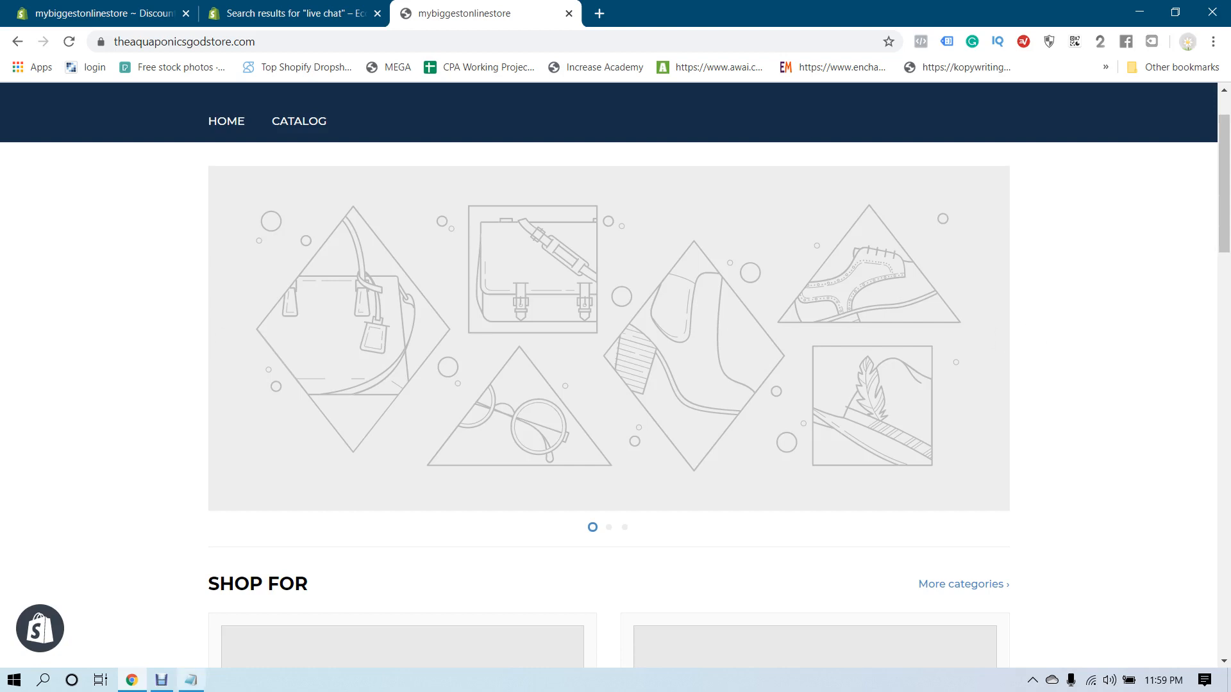
# Step: Switch to the Notepad list and highlight the points on live chat and upselling products
pyautogui.click(162, 680)
pyautogui.hotkey('alt', 'Tab')
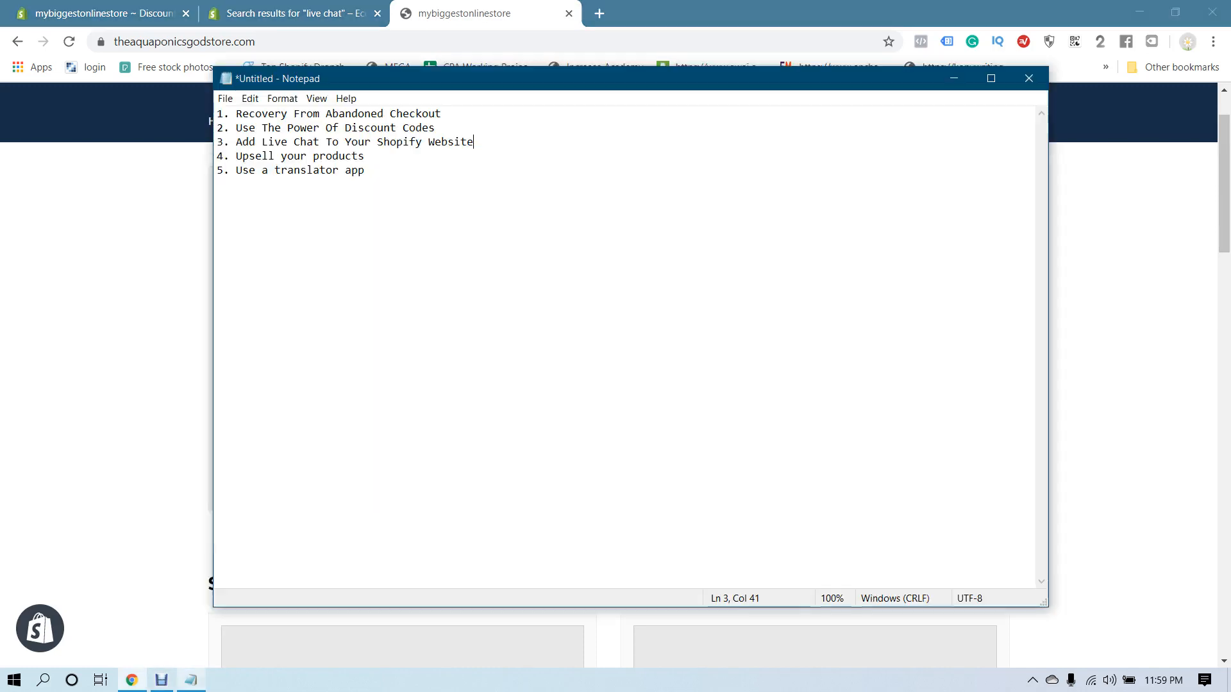
pyautogui.moveTo(248, 142); pyautogui.dragTo(474, 142)
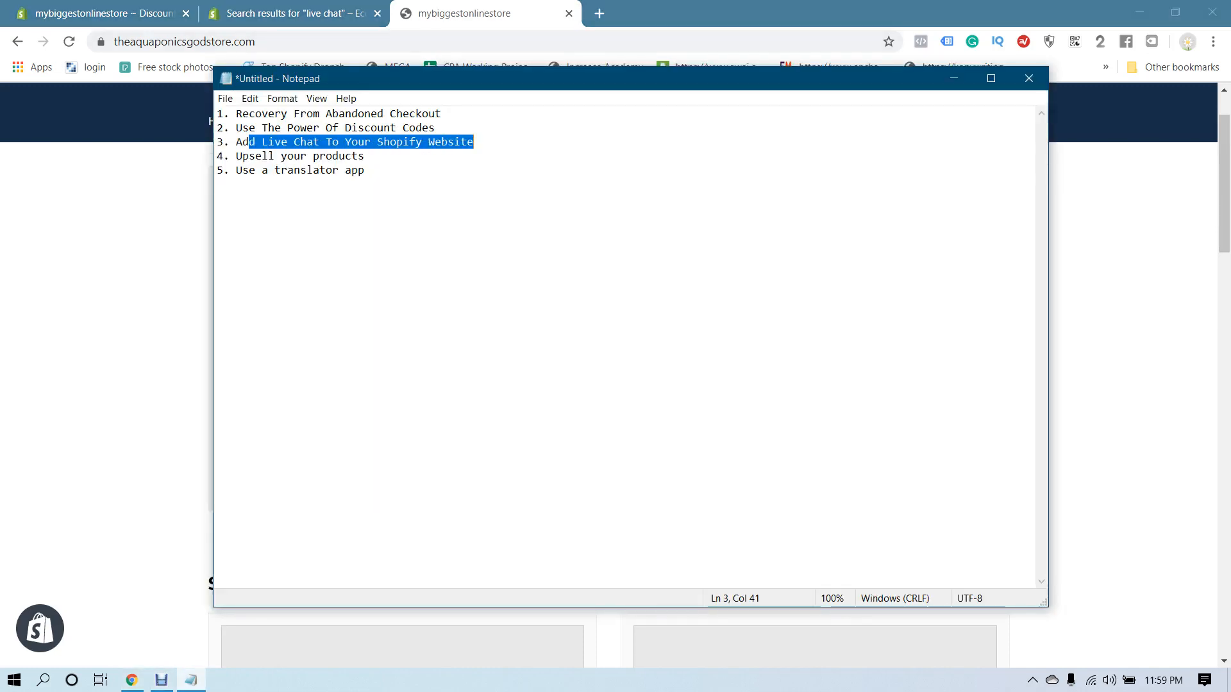
pyautogui.click(475, 142)
pyautogui.moveTo(256, 156); pyautogui.dragTo(357, 156)
pyautogui.click(358, 156)
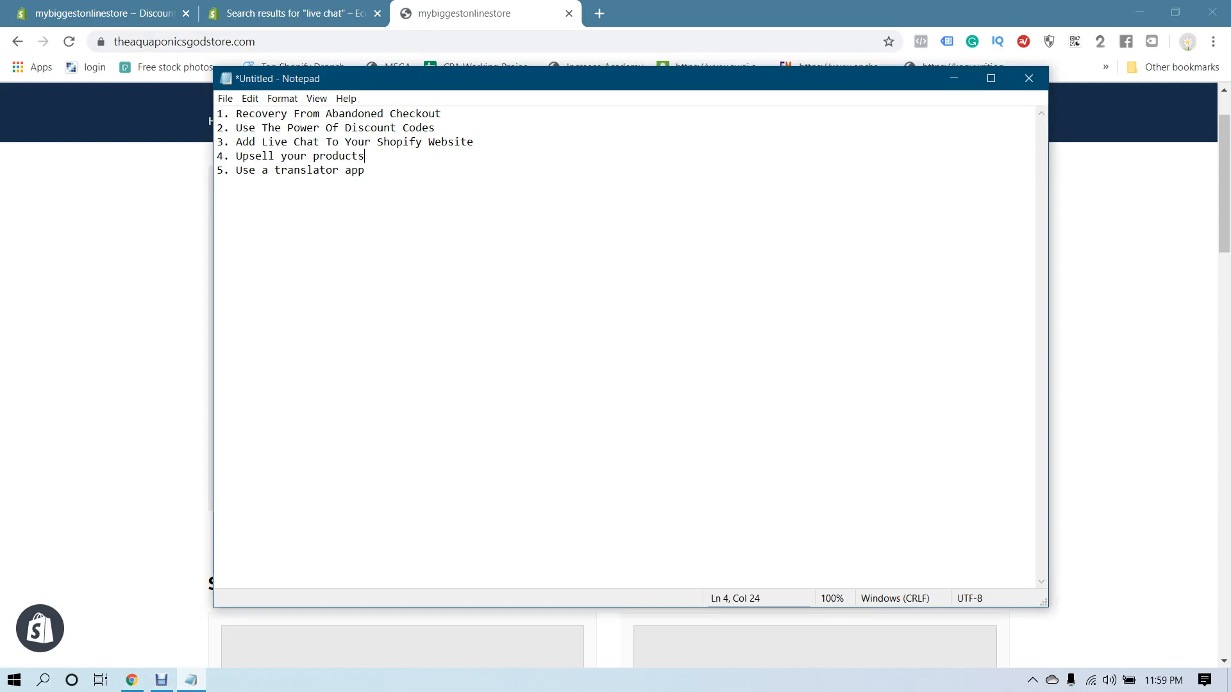
# Step: Return to the storefront, review the Portable Anti Bark Device product page from the featured collection, and go back to the home page
pyautogui.hotkey('alt', 'Tab')
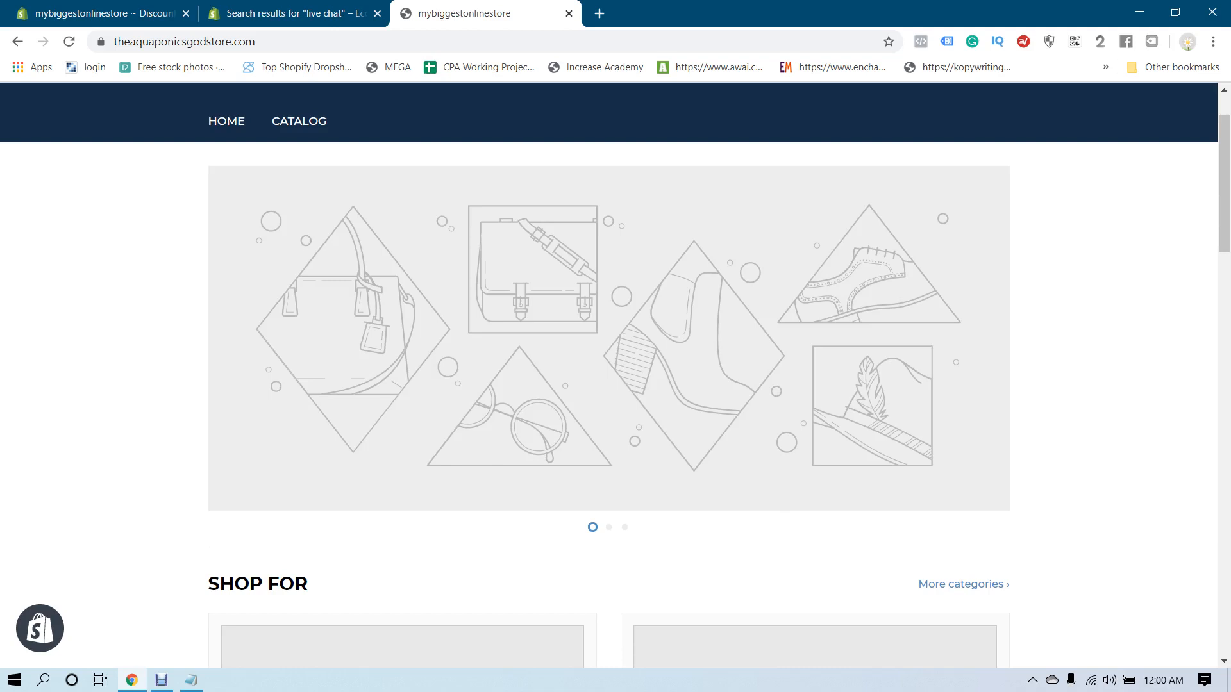
pyautogui.scroll(-15, 616, 376)
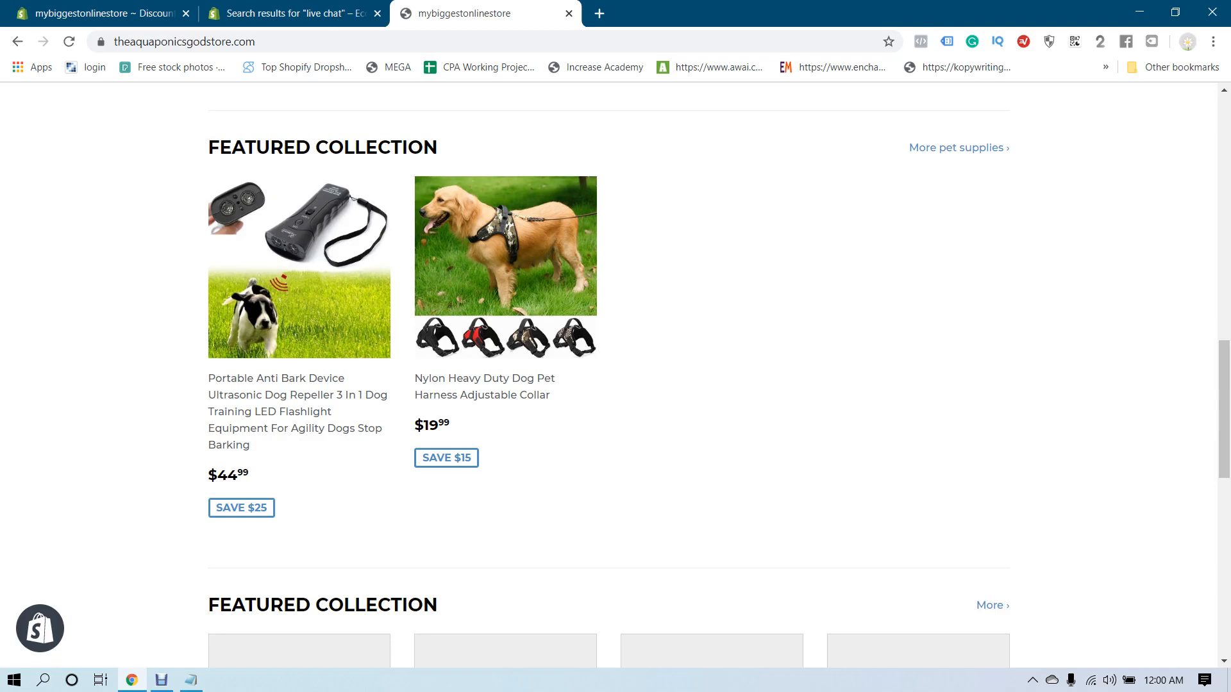
pyautogui.click(299, 288)
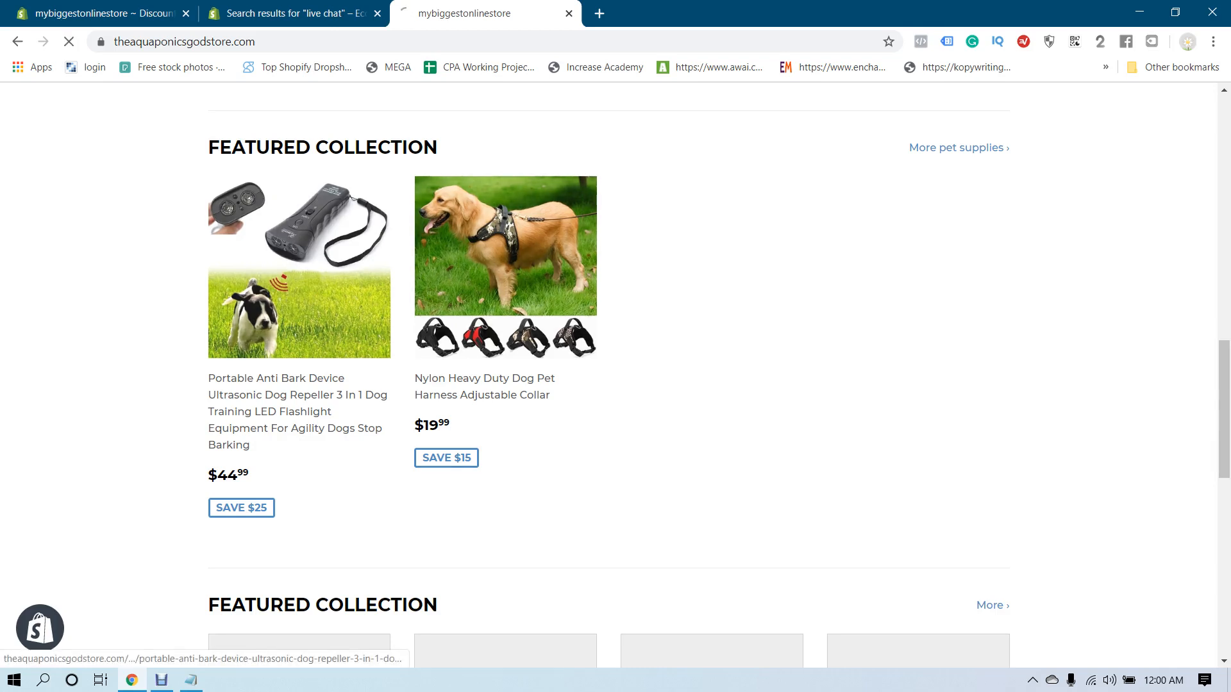
pyautogui.scroll(-4, 616, 375)
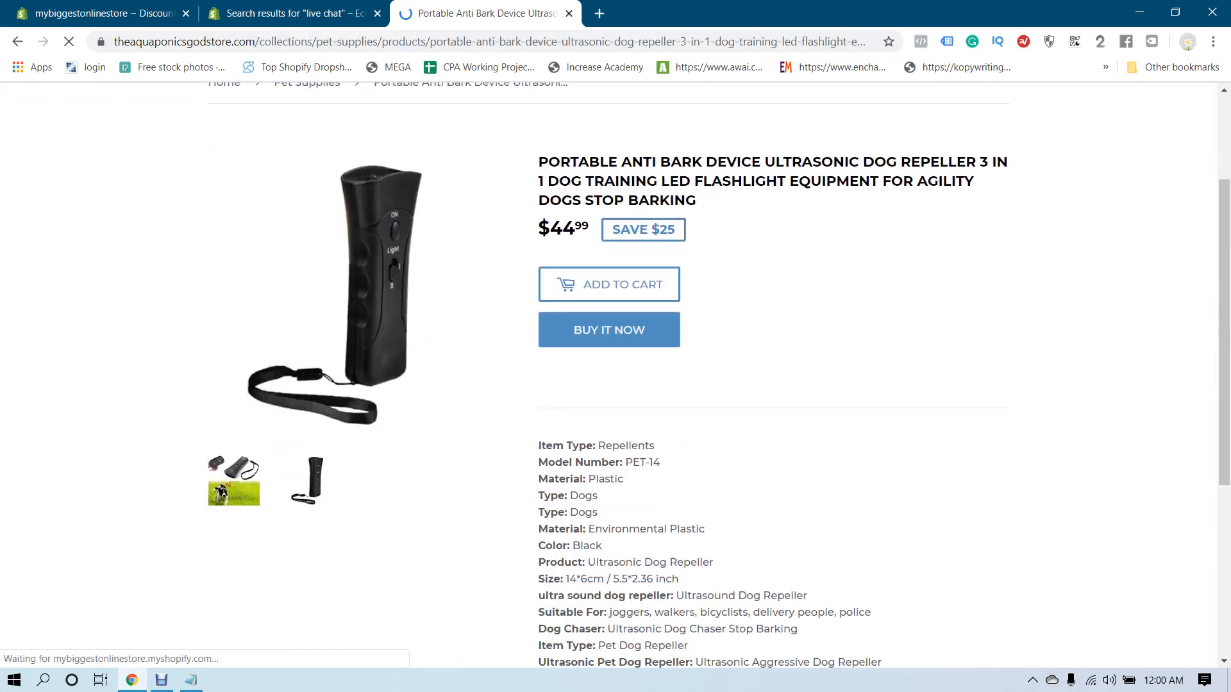
pyautogui.scroll(-2, 616, 375)
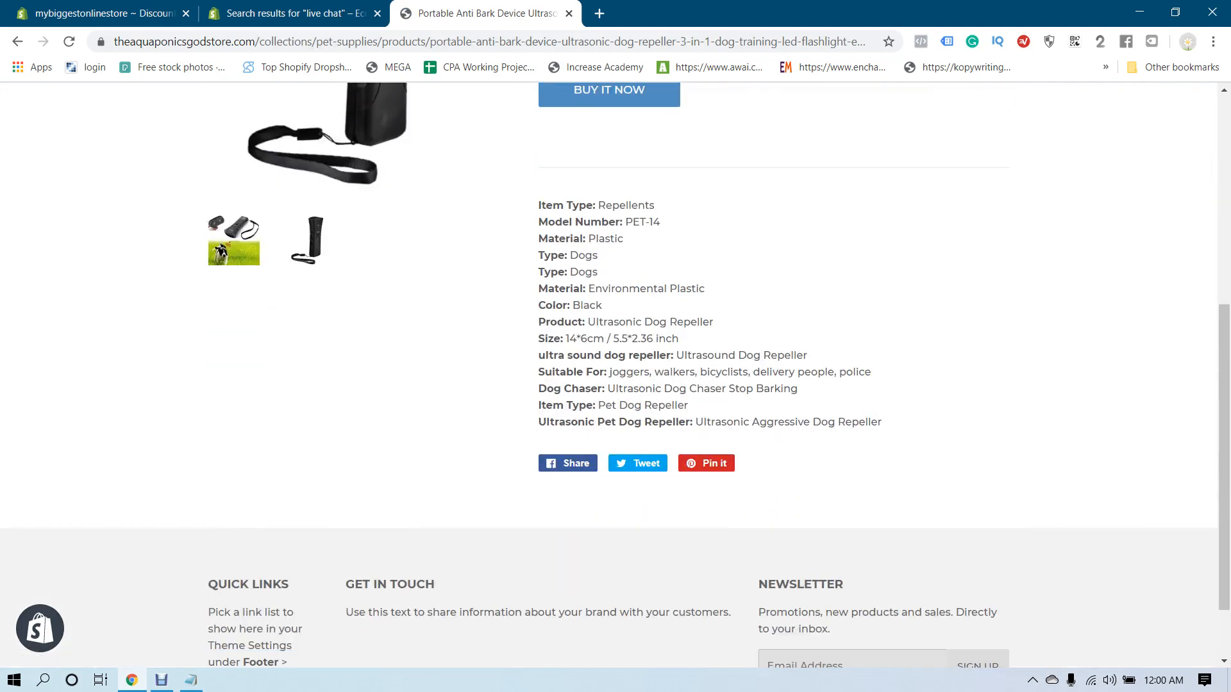
pyautogui.scroll(4, 615, 376)
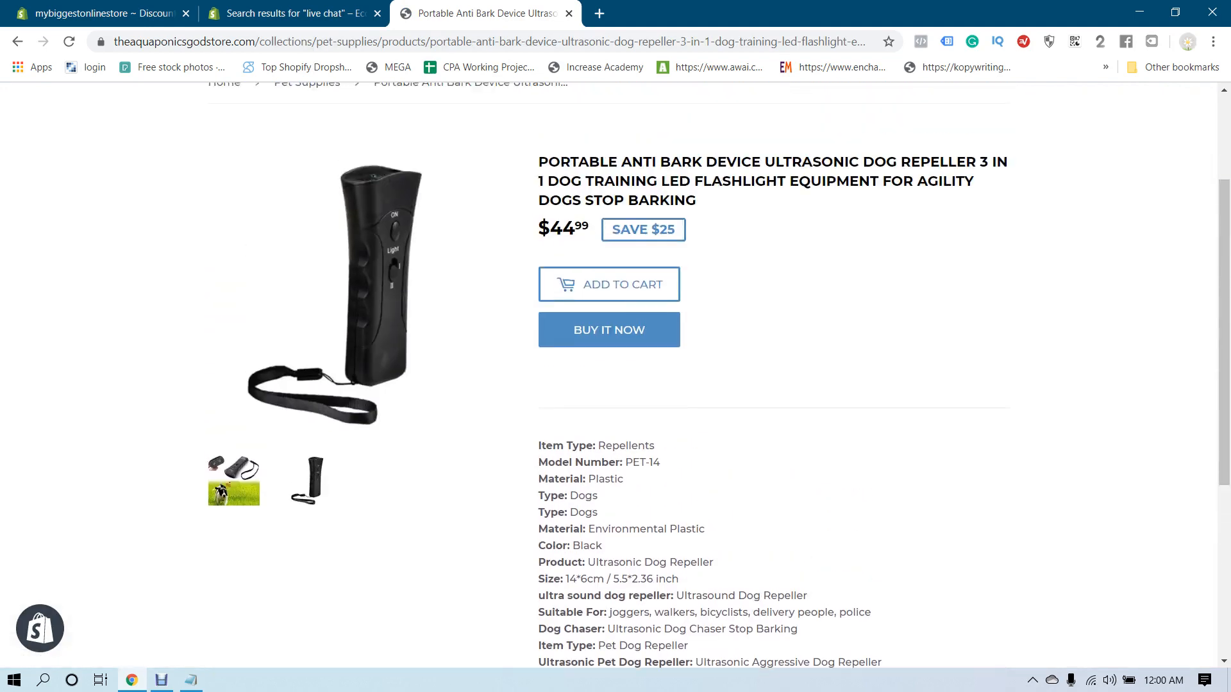
pyautogui.click(17, 41)
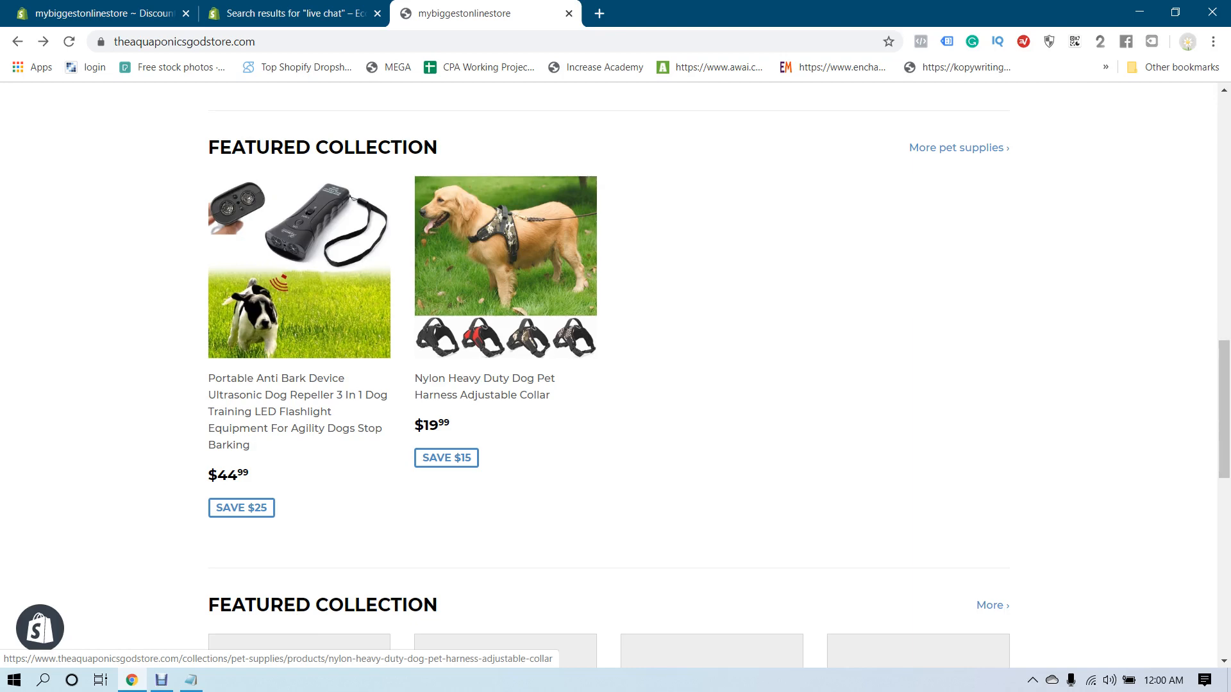
# Step: Switch to the Notepad list and highlight the point on using a translator app
pyautogui.click(191, 681)
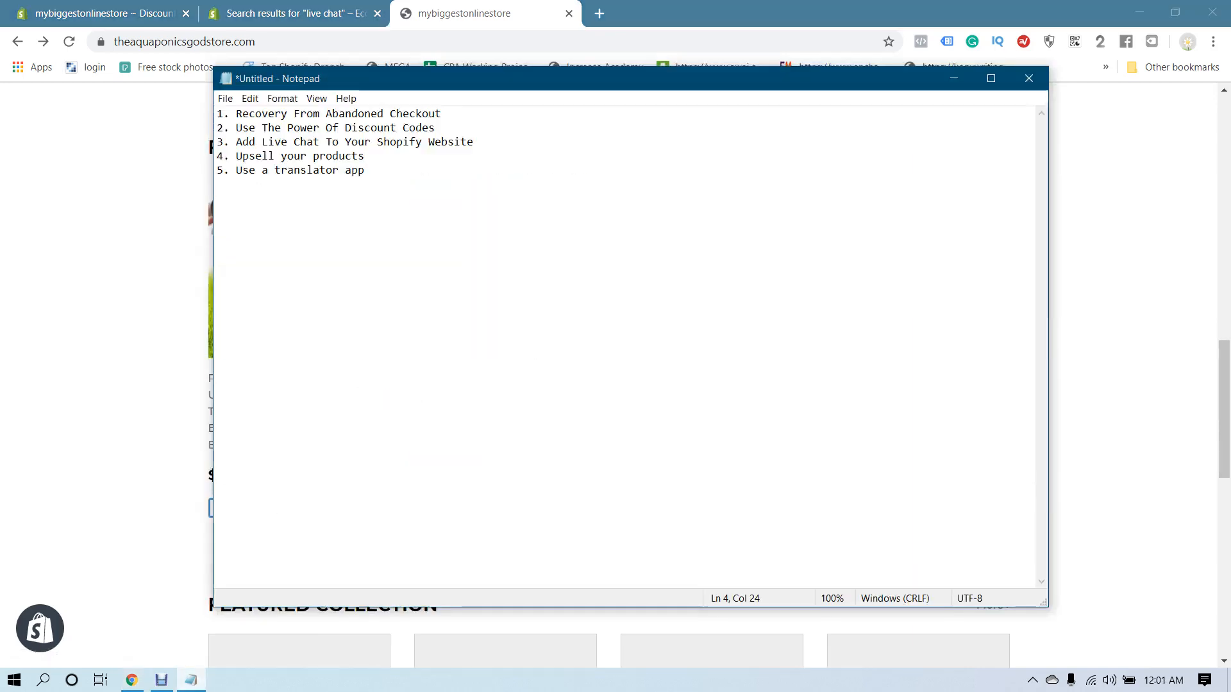
pyautogui.moveTo(243, 170); pyautogui.dragTo(367, 171)
pyautogui.click(368, 171)
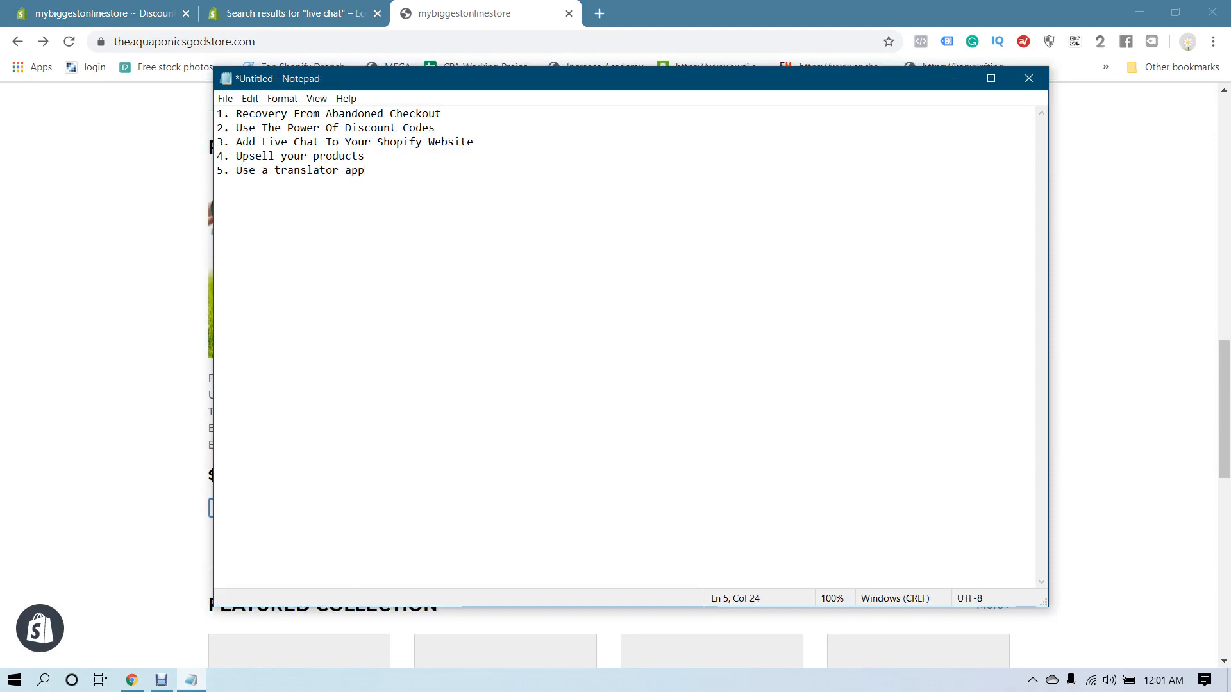
# Step: Return to the storefront and open the Portable Anti Bark Device product from the featured collection
pyautogui.hotkey('alt', 'Tab')
pyautogui.scroll(6, 398, 289)
pyautogui.scroll(-3, 397, 288)
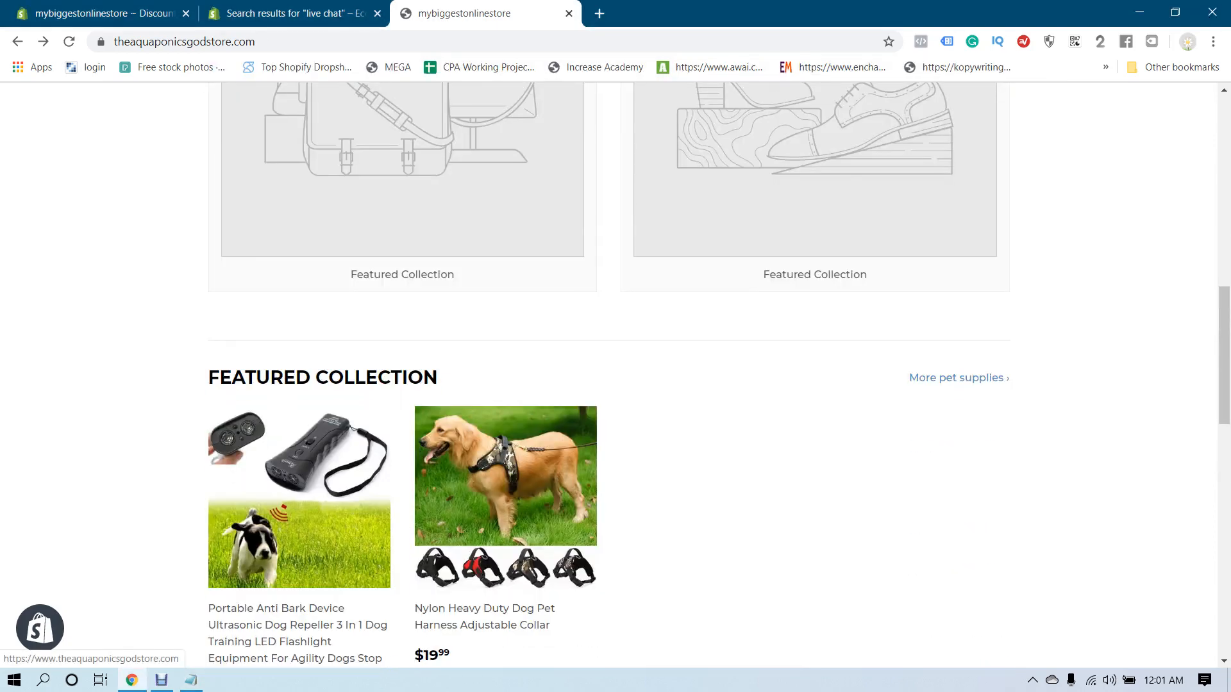
pyautogui.scroll(-2, 398, 385)
pyautogui.click(298, 398)
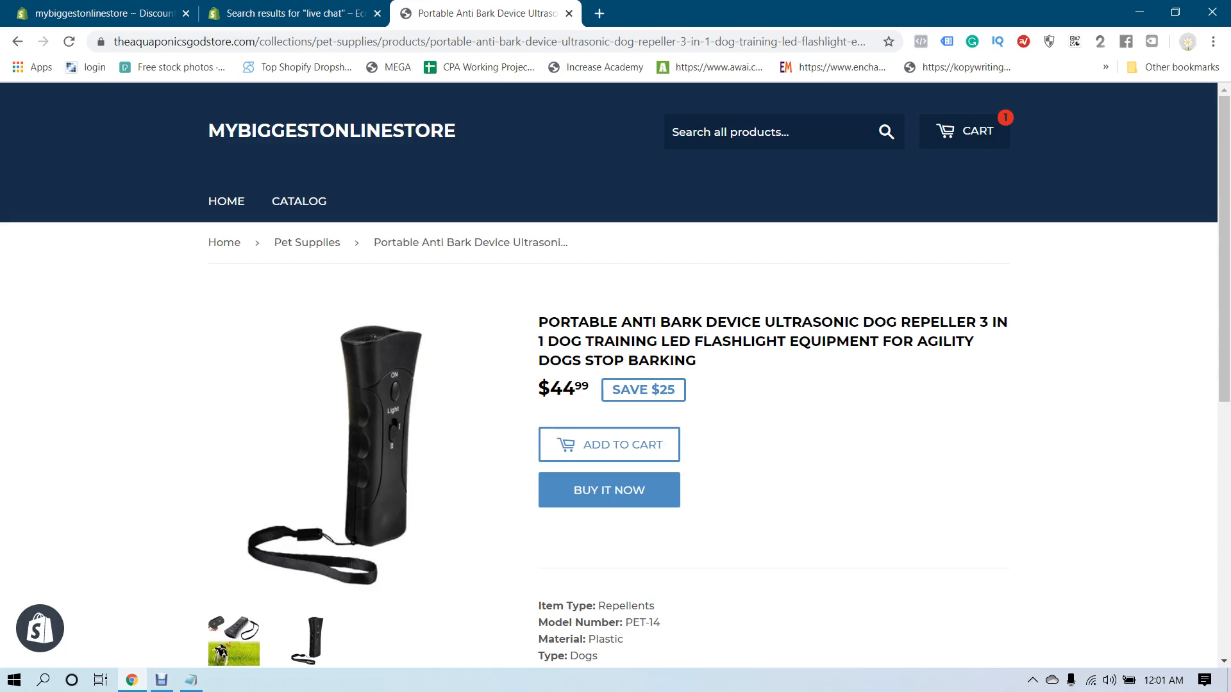
# Step: Highlight the words of the Portable Anti Bark Device product title as the text that needs translating
pyautogui.moveTo(617, 323); pyautogui.dragTo(863, 323)
pyautogui.click(821, 322)
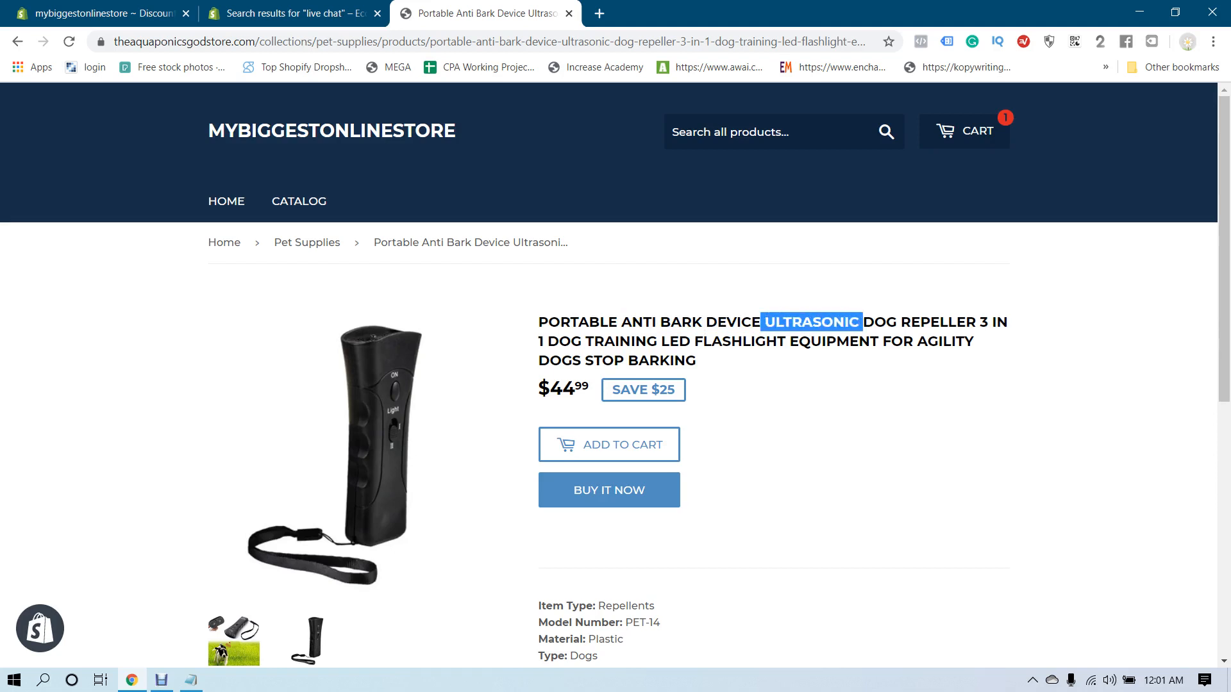
pyautogui.moveTo(703, 322); pyautogui.dragTo(766, 341)
pyautogui.click(766, 342)
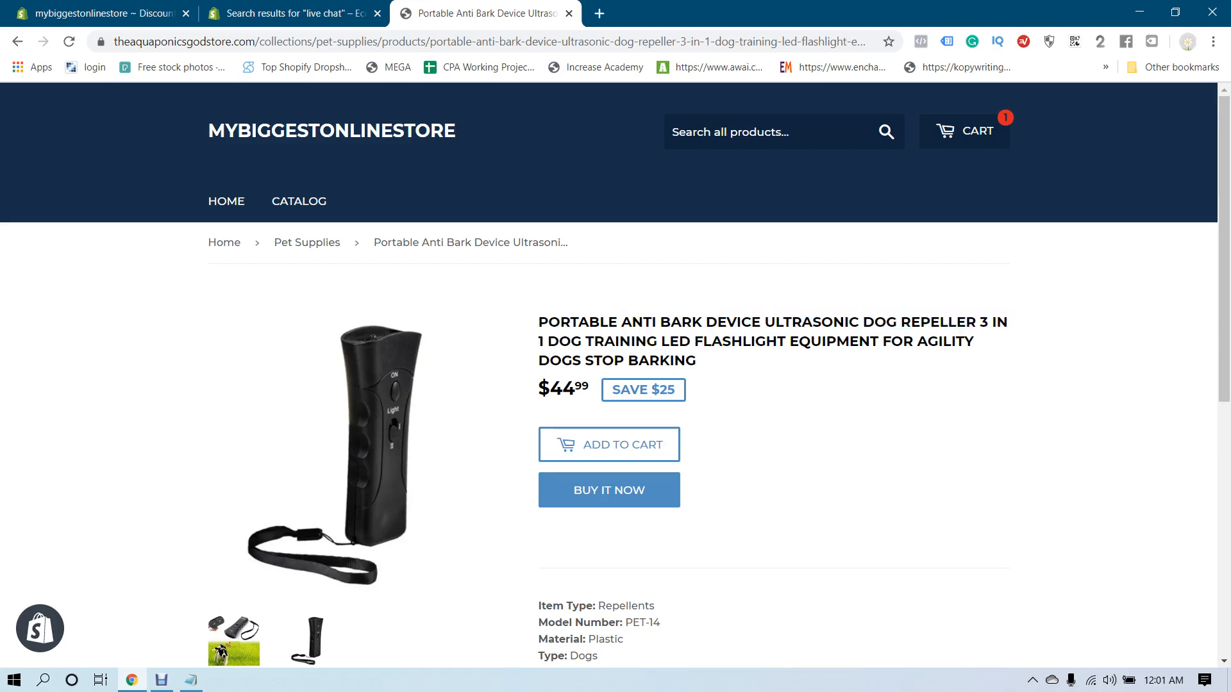
pyautogui.moveTo(572, 322); pyautogui.dragTo(696, 361)
pyautogui.click(659, 341)
pyautogui.click(696, 361)
pyautogui.moveTo(570, 323); pyautogui.dragTo(646, 341)
pyautogui.click(647, 341)
# Step: Search the Shopify App Store for conveythis and open the Translate your shop ConveyThis app listing
pyautogui.click(302, 13)
pyautogui.scroll(3, 609, 385)
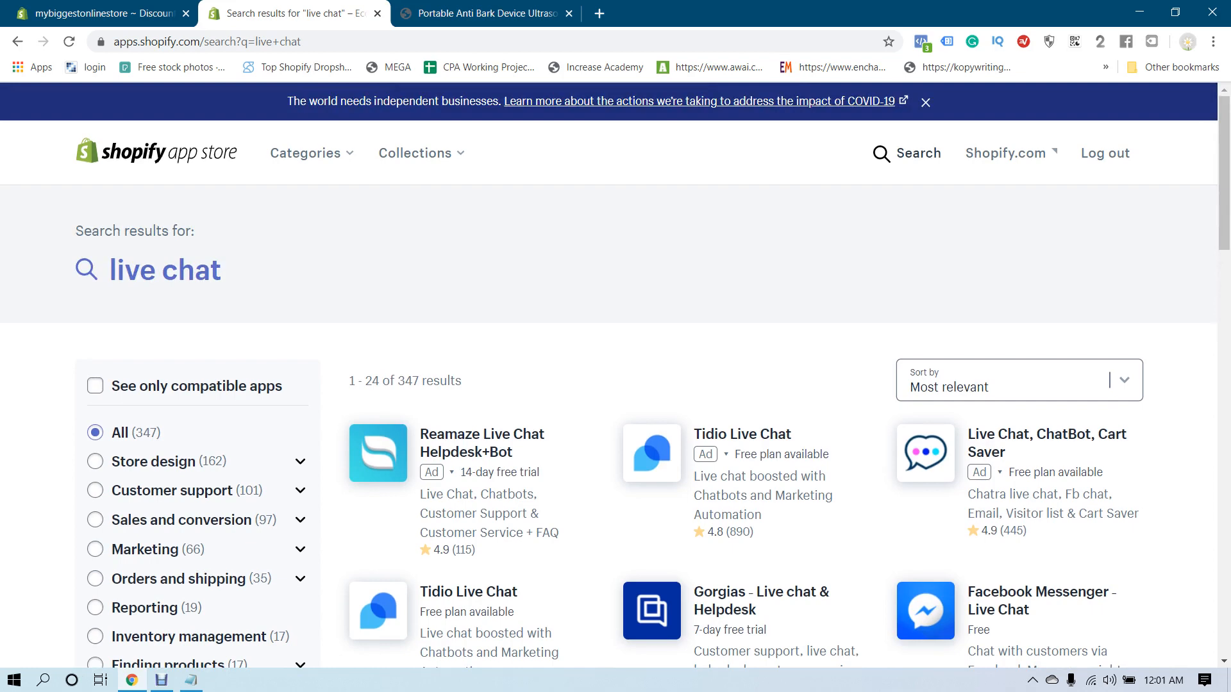
pyautogui.click(907, 154)
pyautogui.tripleClick(356, 115)
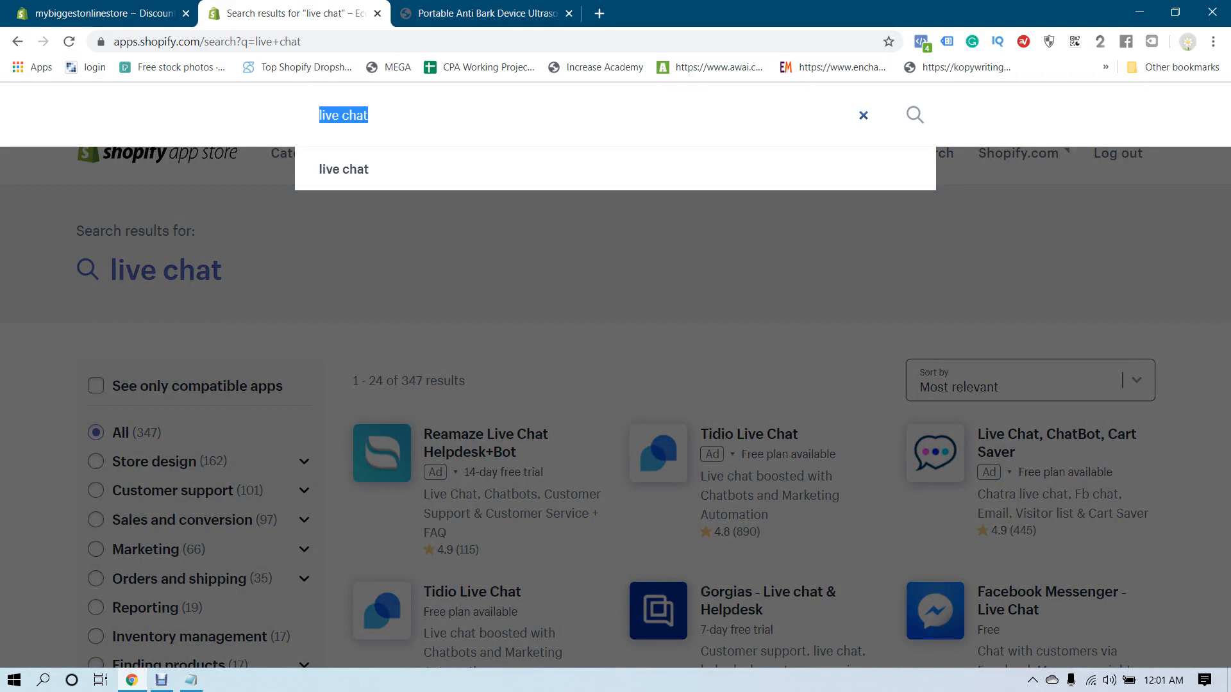
pyautogui.write('conveythis')
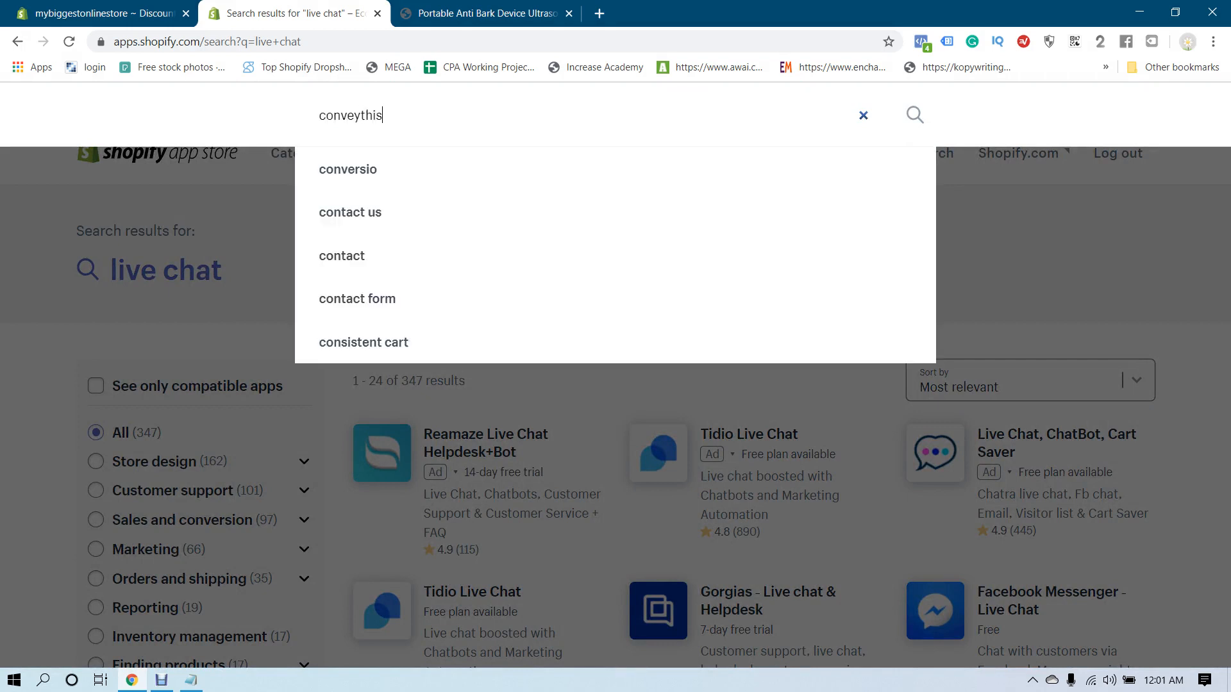
pyautogui.press('Return')
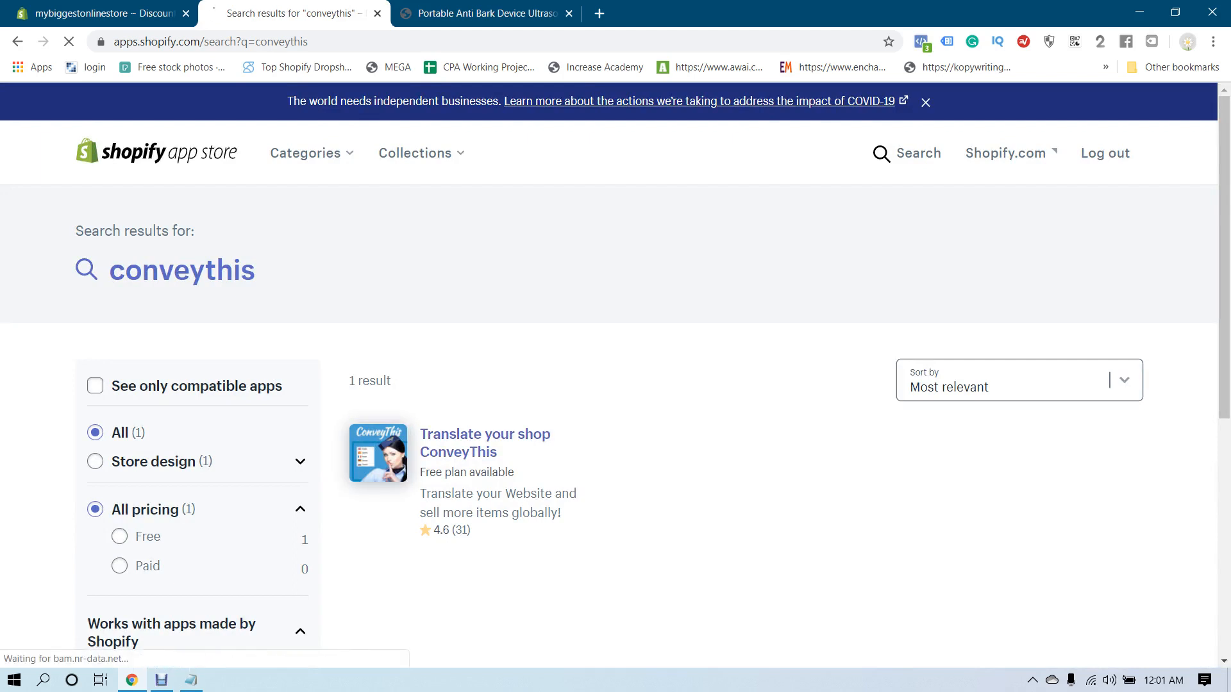
pyautogui.click(459, 452)
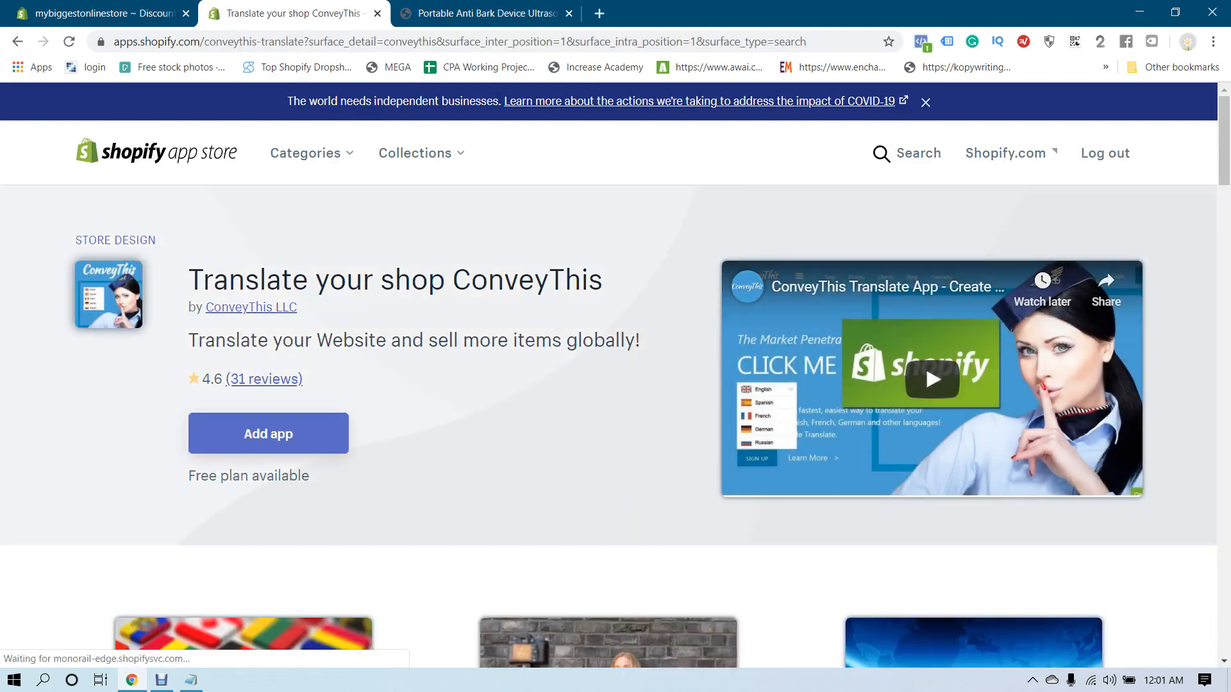
# Step: Add the Translate your shop ConveyThis app to the store and approve its installation
pyautogui.click(268, 434)
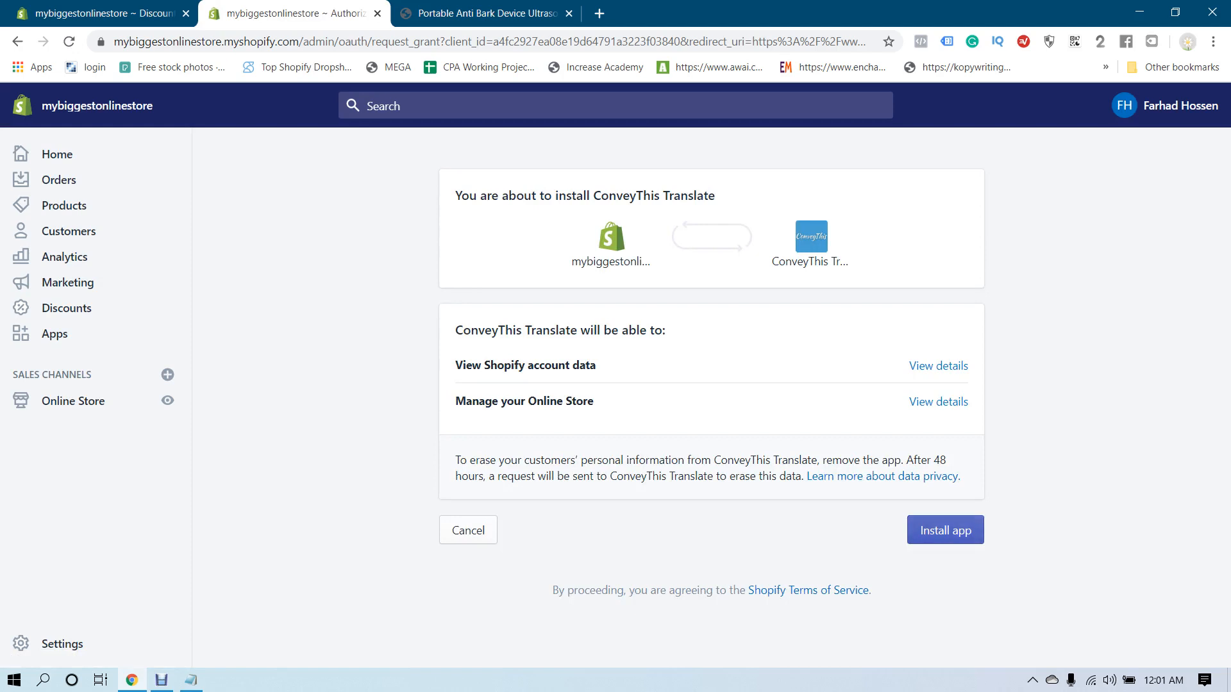
pyautogui.click(945, 530)
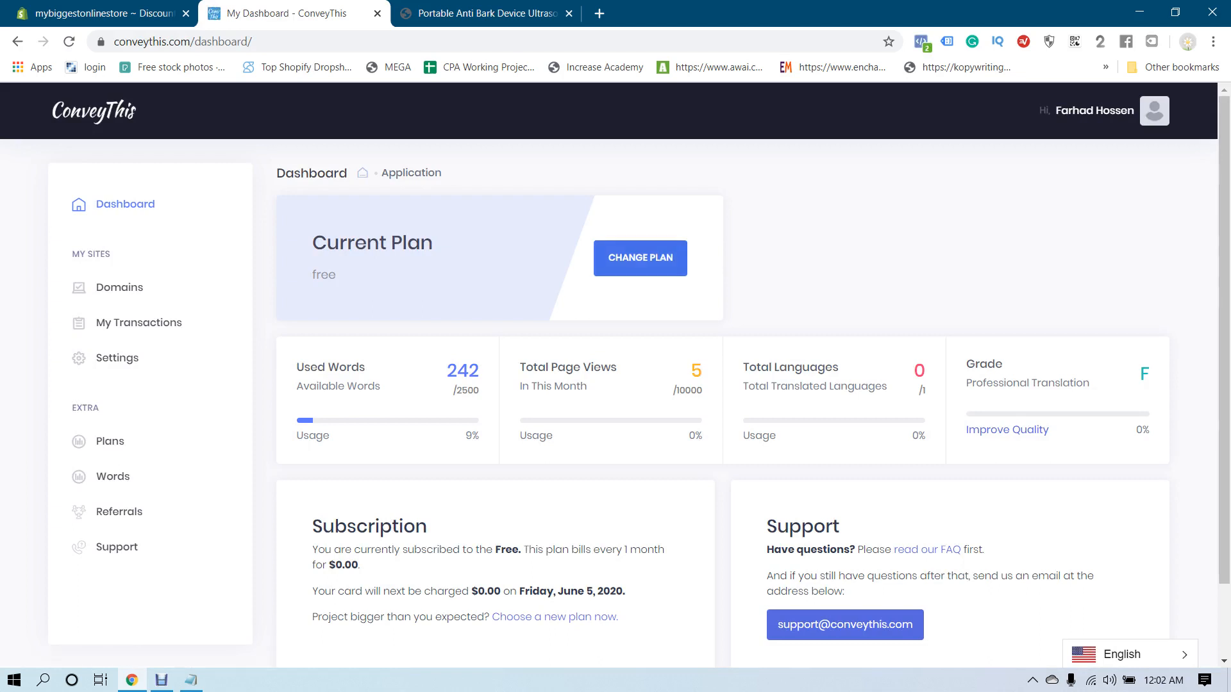
# Step: Review the ConveyThis pricing plans, highlighting the Business plan's price and its number of languages
pyautogui.click(640, 258)
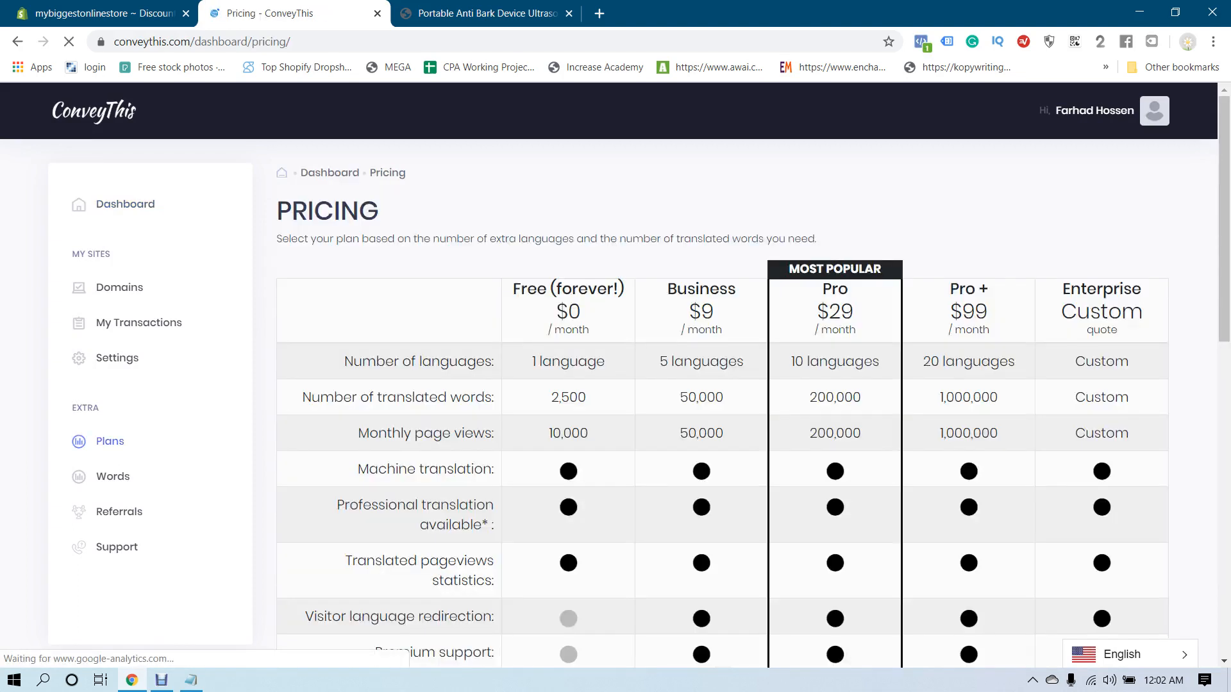
pyautogui.moveTo(677, 290); pyautogui.dragTo(713, 312)
pyautogui.scroll(-1, 720, 292)
pyautogui.scroll(1, 719, 292)
pyautogui.click(714, 313)
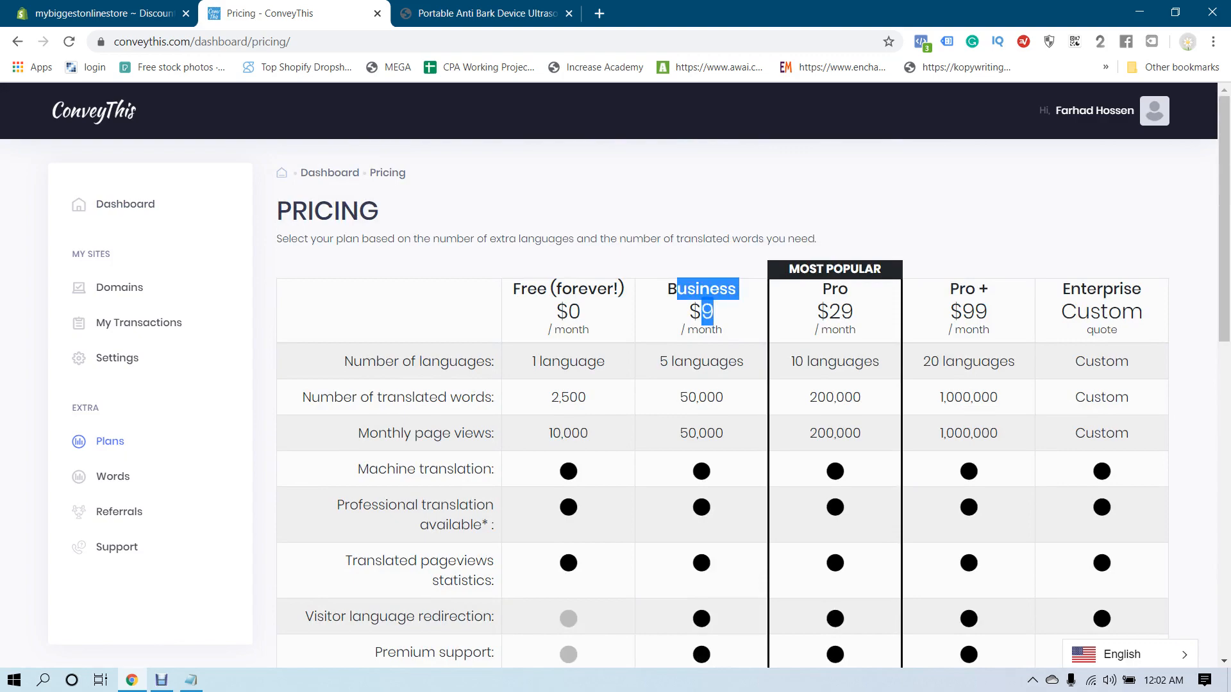
pyautogui.click(713, 312)
pyautogui.scroll(-5, 713, 312)
pyautogui.scroll(3, 713, 312)
pyautogui.moveTo(660, 282); pyautogui.dragTo(729, 282)
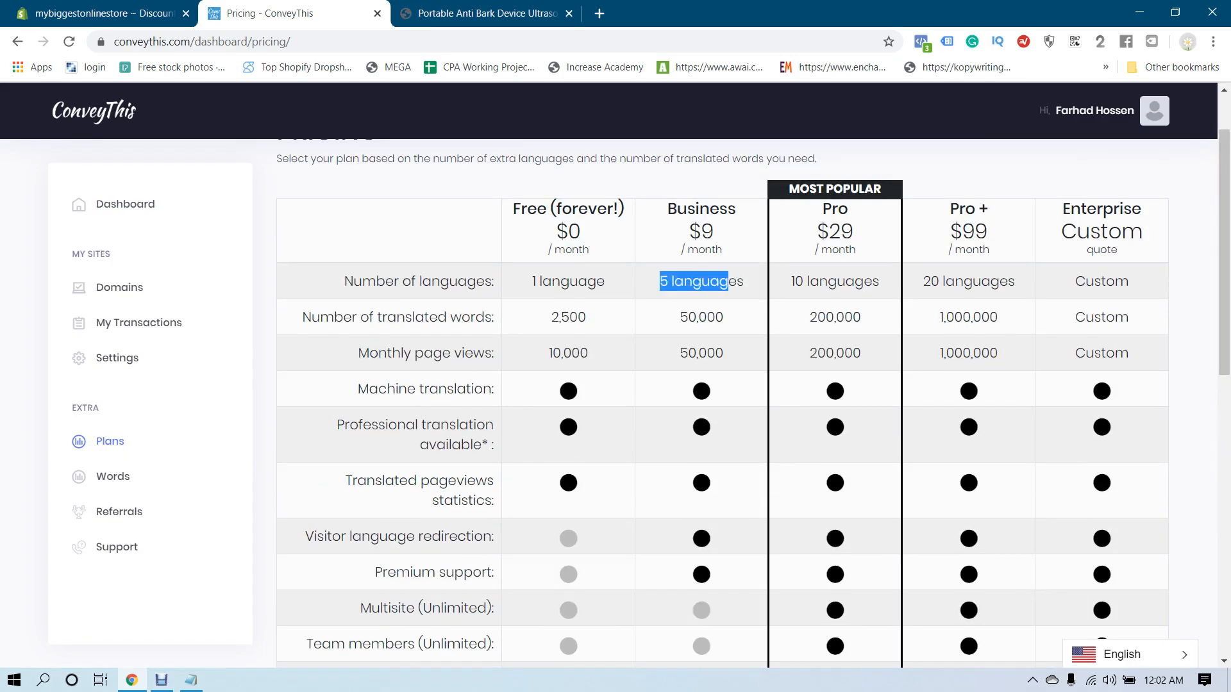
pyautogui.click(729, 282)
pyautogui.scroll(-8, 714, 384)
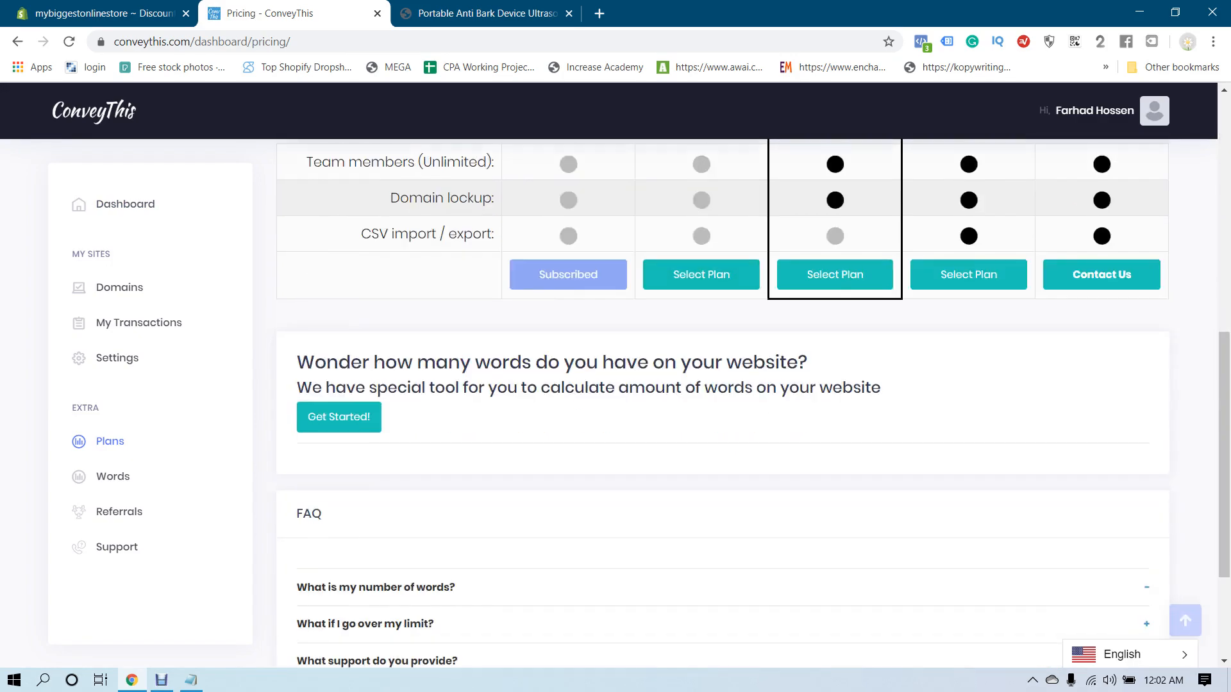
pyautogui.scroll(10, 713, 385)
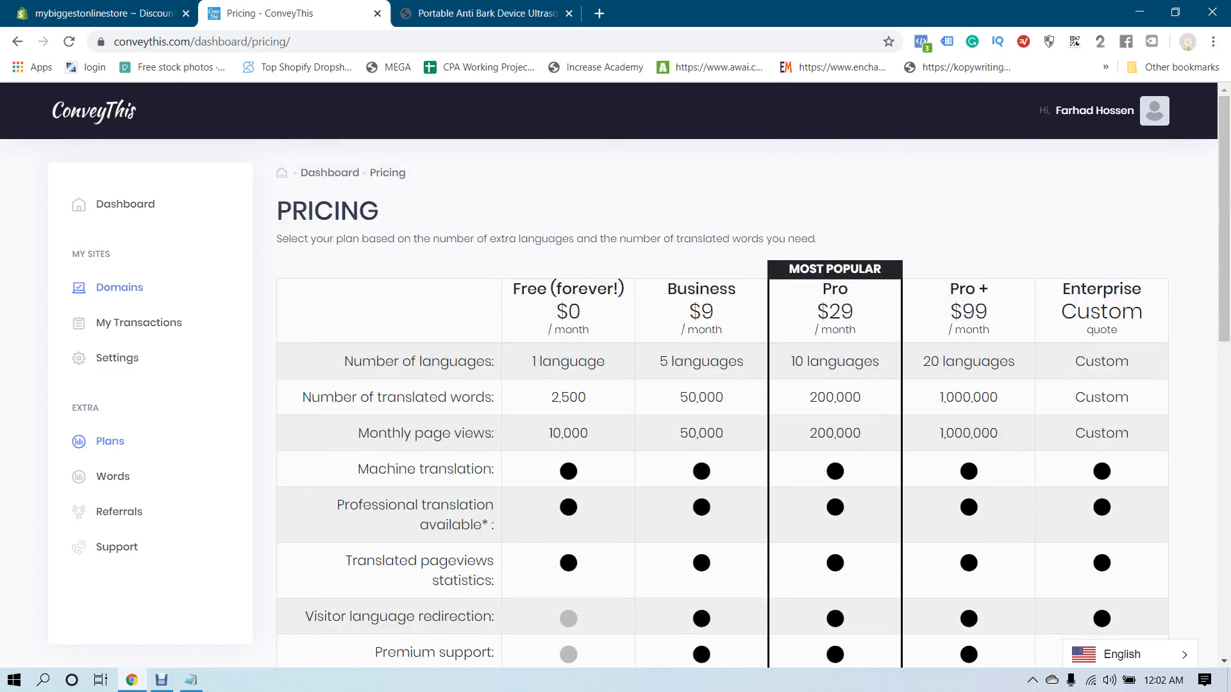
pyautogui.click(119, 287)
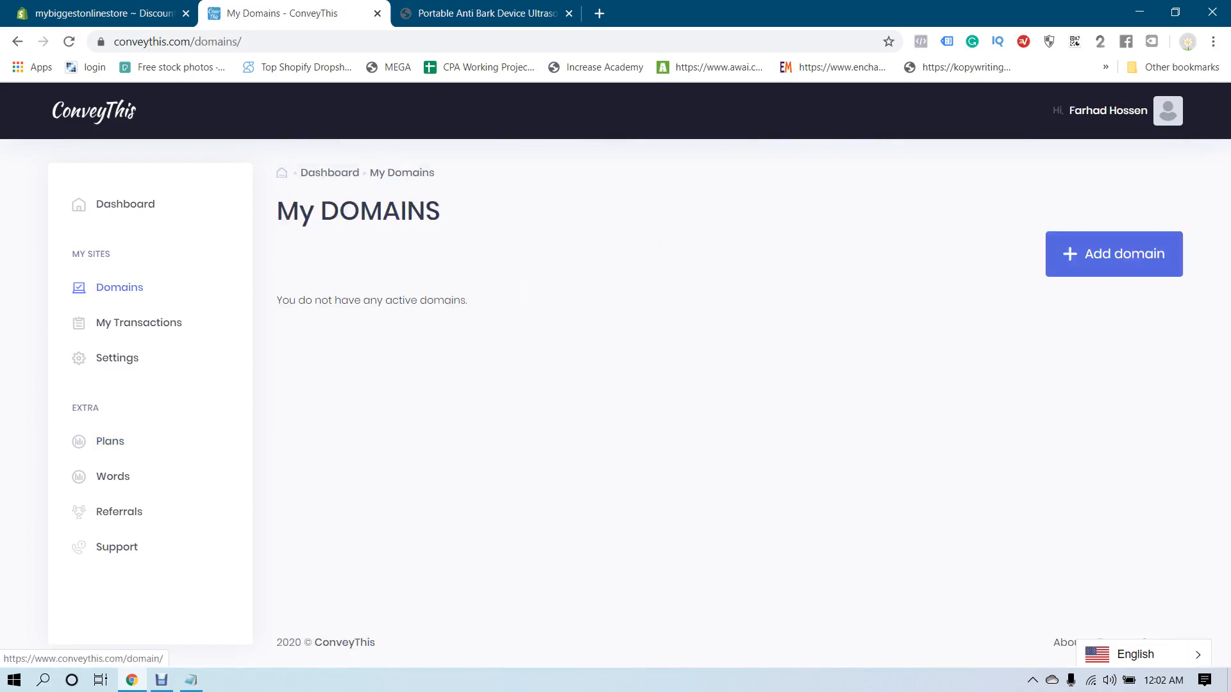
pyautogui.click(1114, 254)
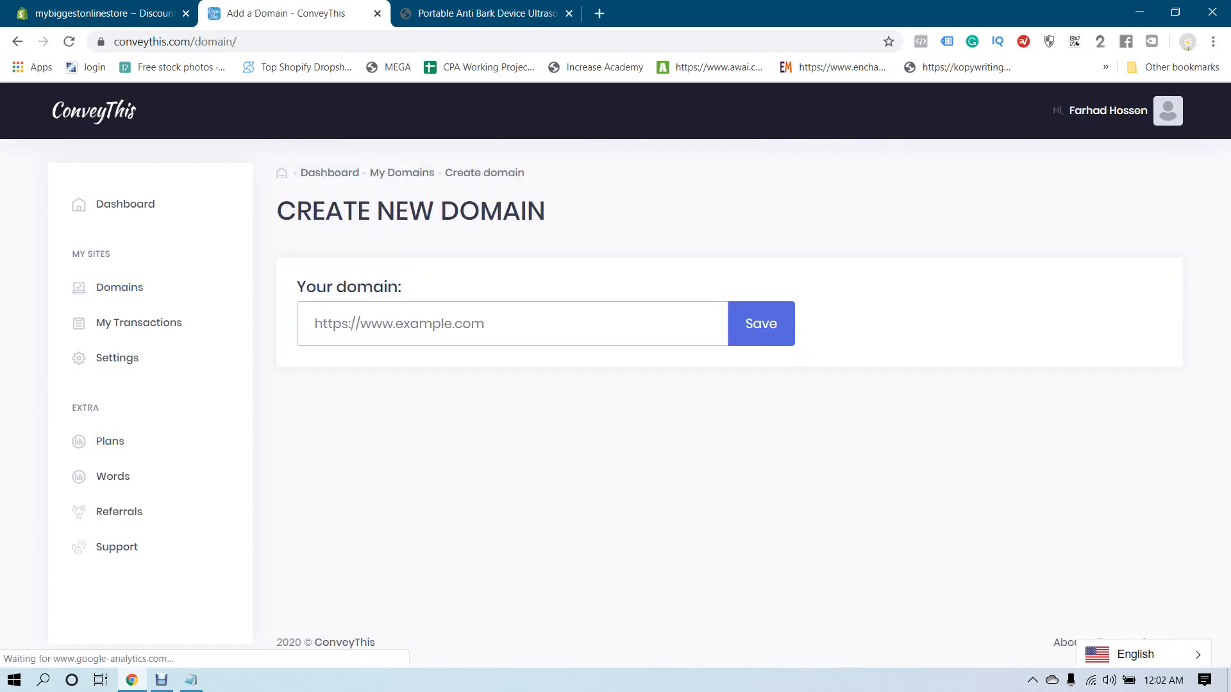
pyautogui.click(132, 13)
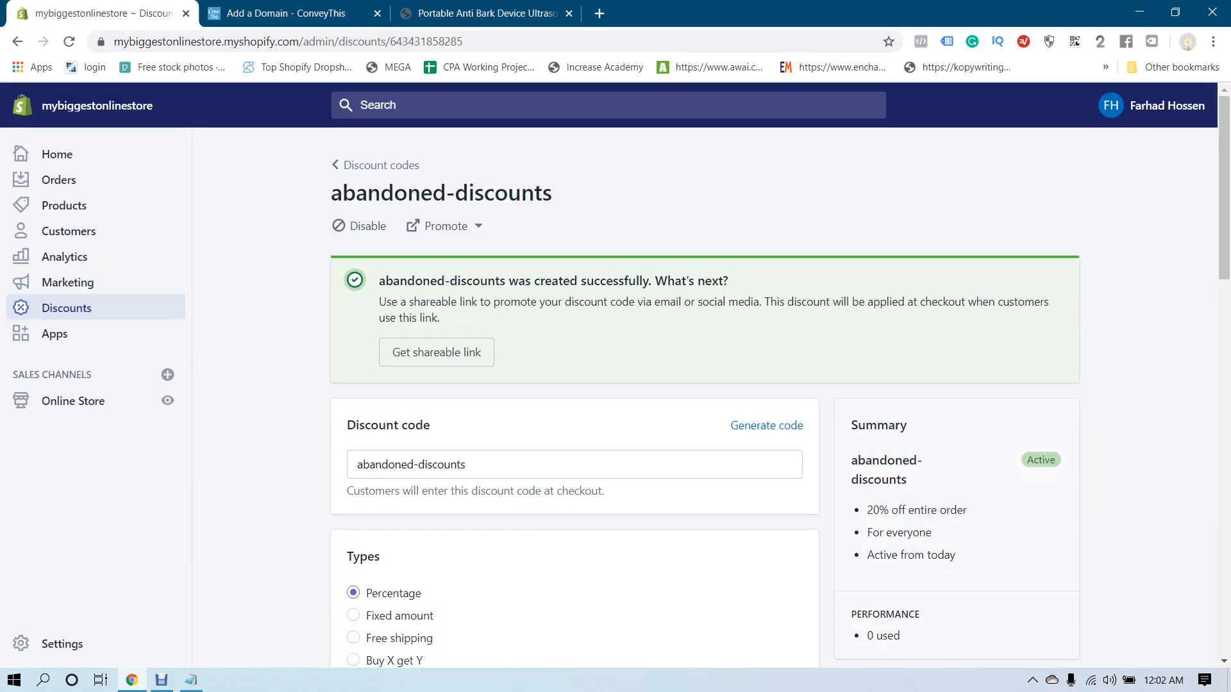
pyautogui.click(452, 13)
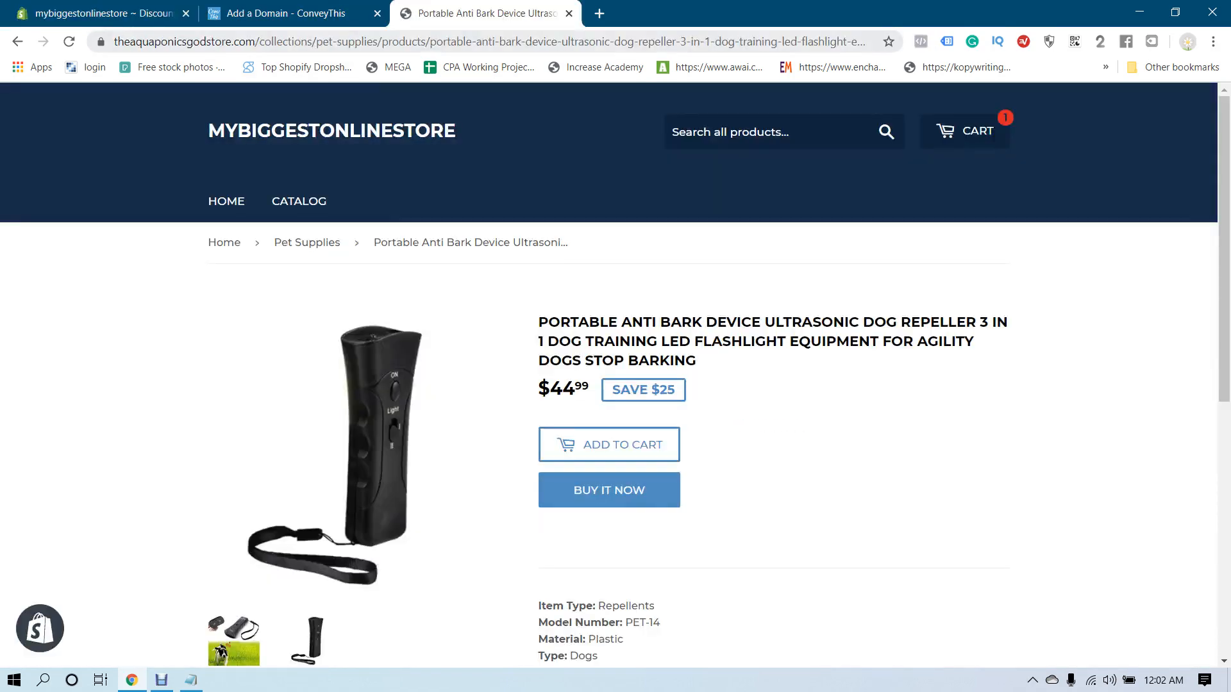
pyautogui.moveTo(258, 42); pyautogui.dragTo(114, 41)
pyautogui.hotkey('ctrl', 'c')
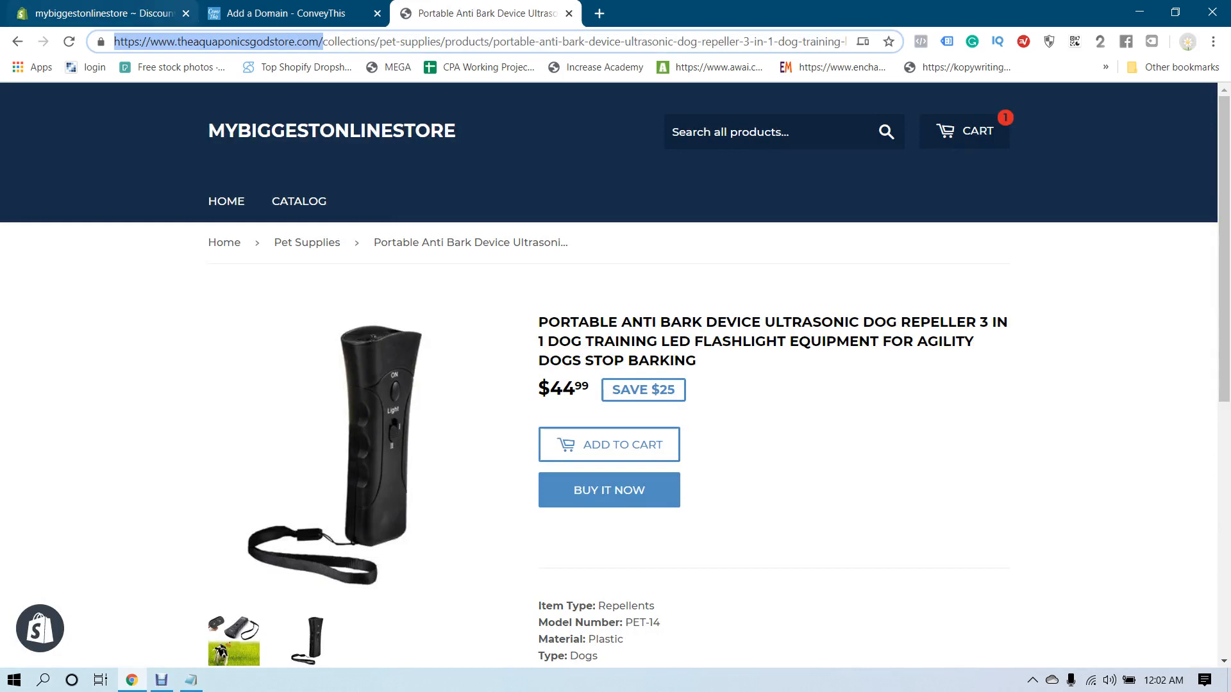
pyautogui.click(289, 13)
pyautogui.hotkey('ctrl', 'v')
pyautogui.click(761, 324)
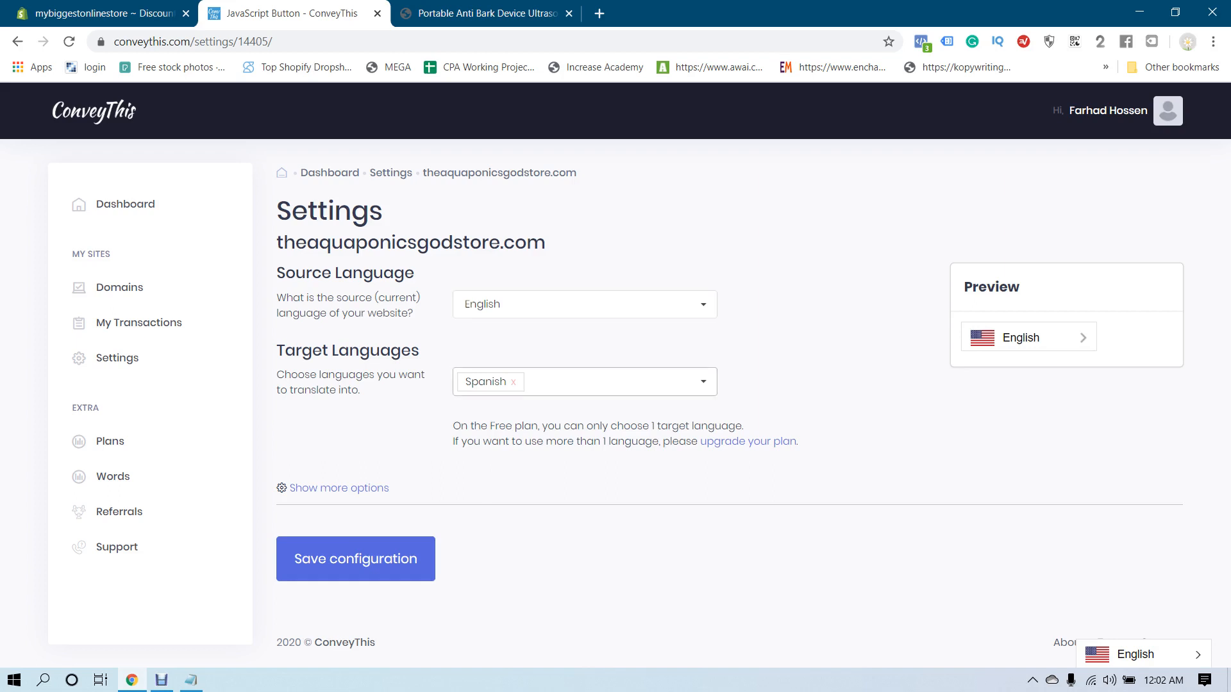
# Step: Clear the target language, choose Spanish again, and save the domain's translation configuration
pyautogui.click(514, 382)
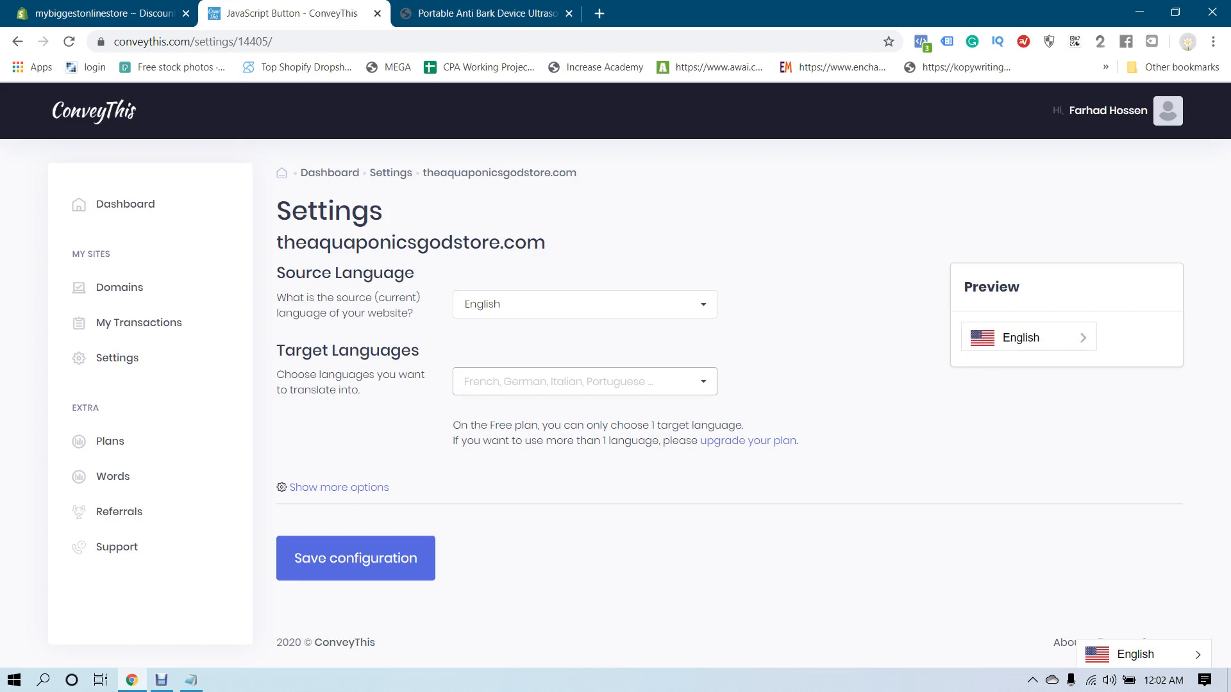
pyautogui.click(584, 382)
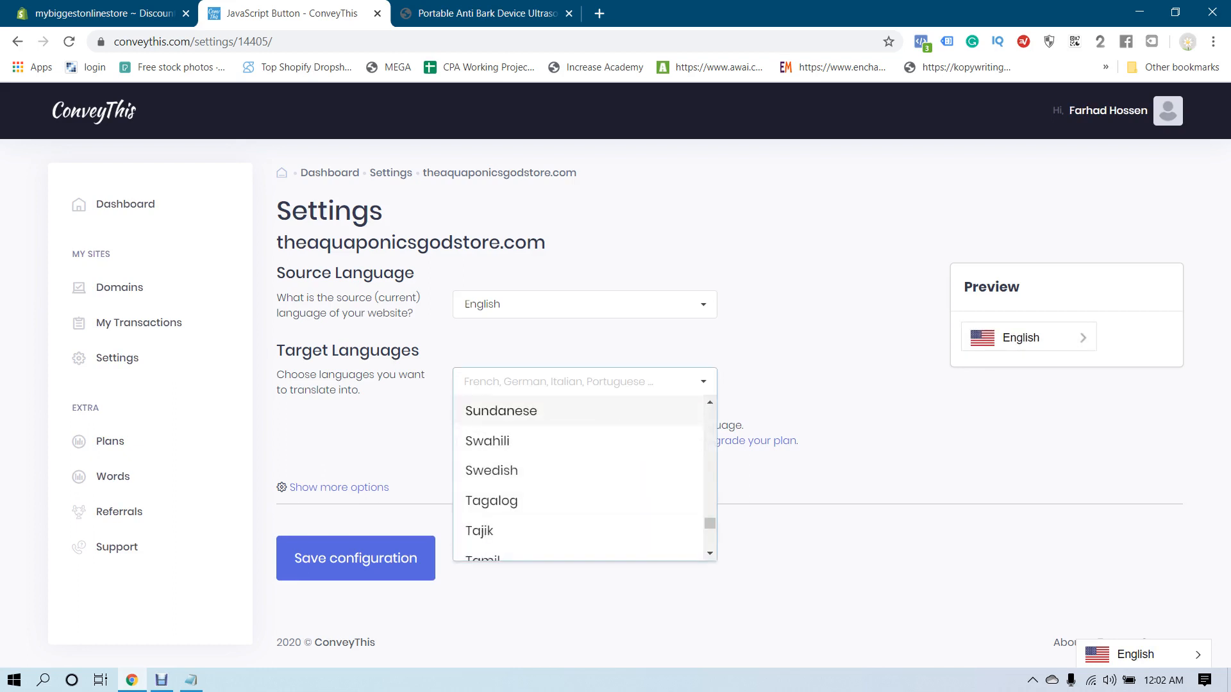
pyautogui.write('spa')
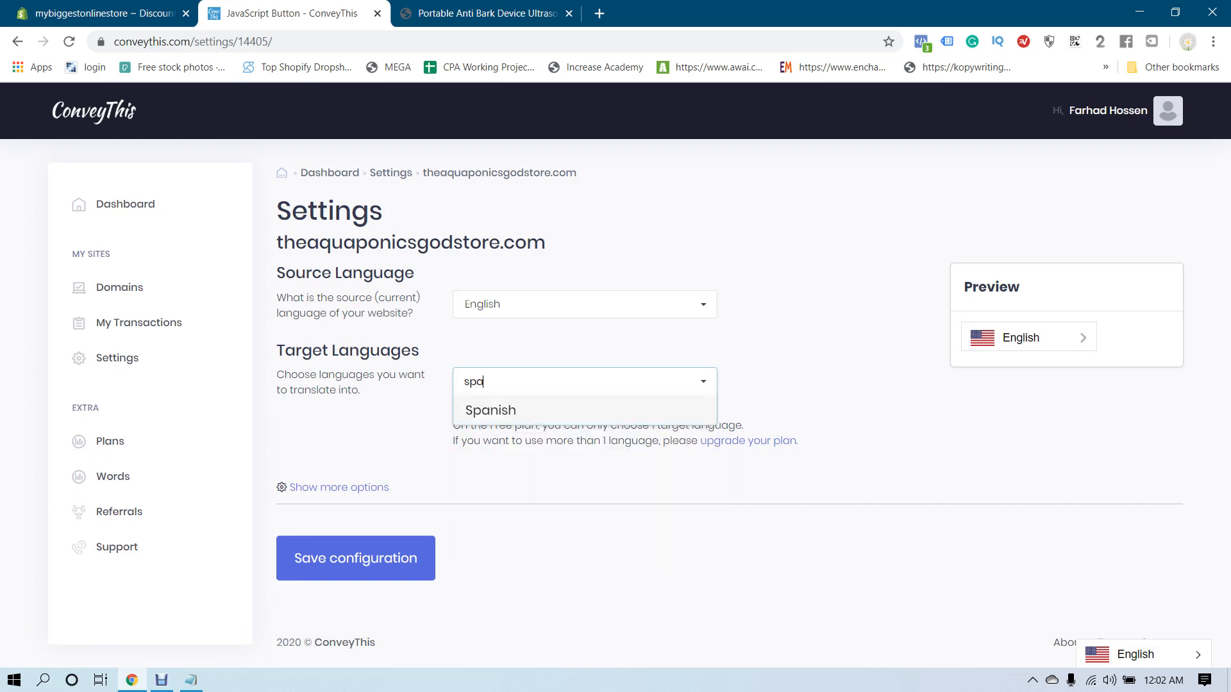
pyautogui.press('Return')
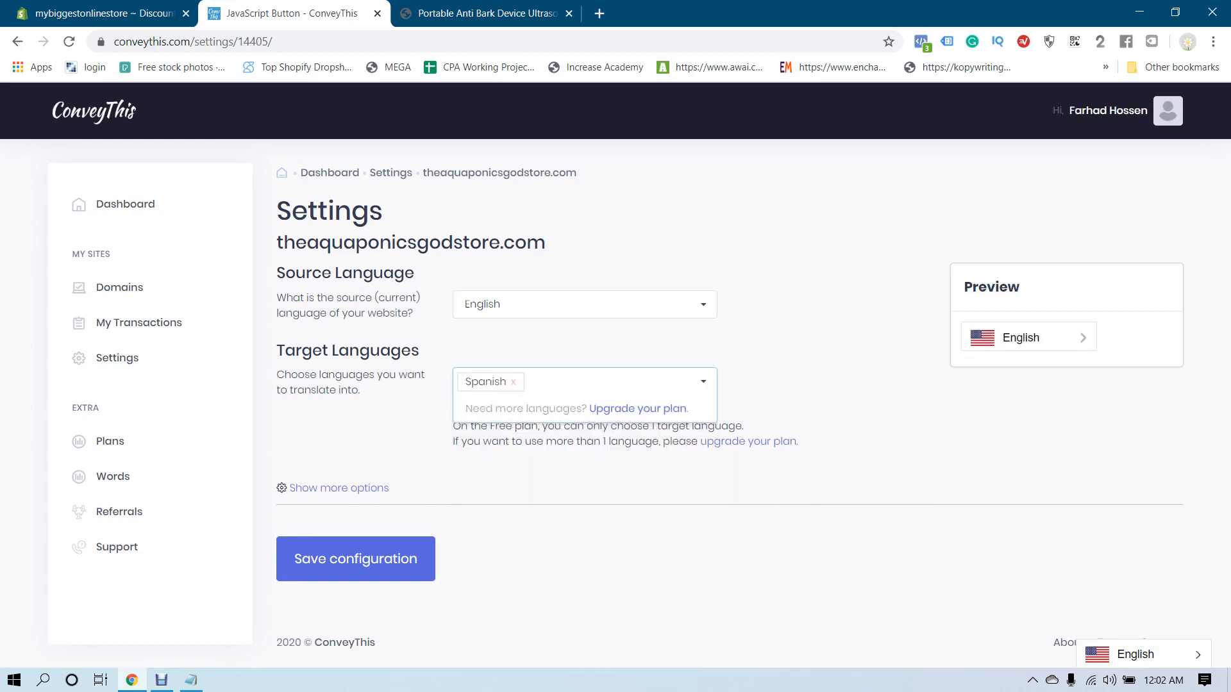
pyautogui.click(356, 558)
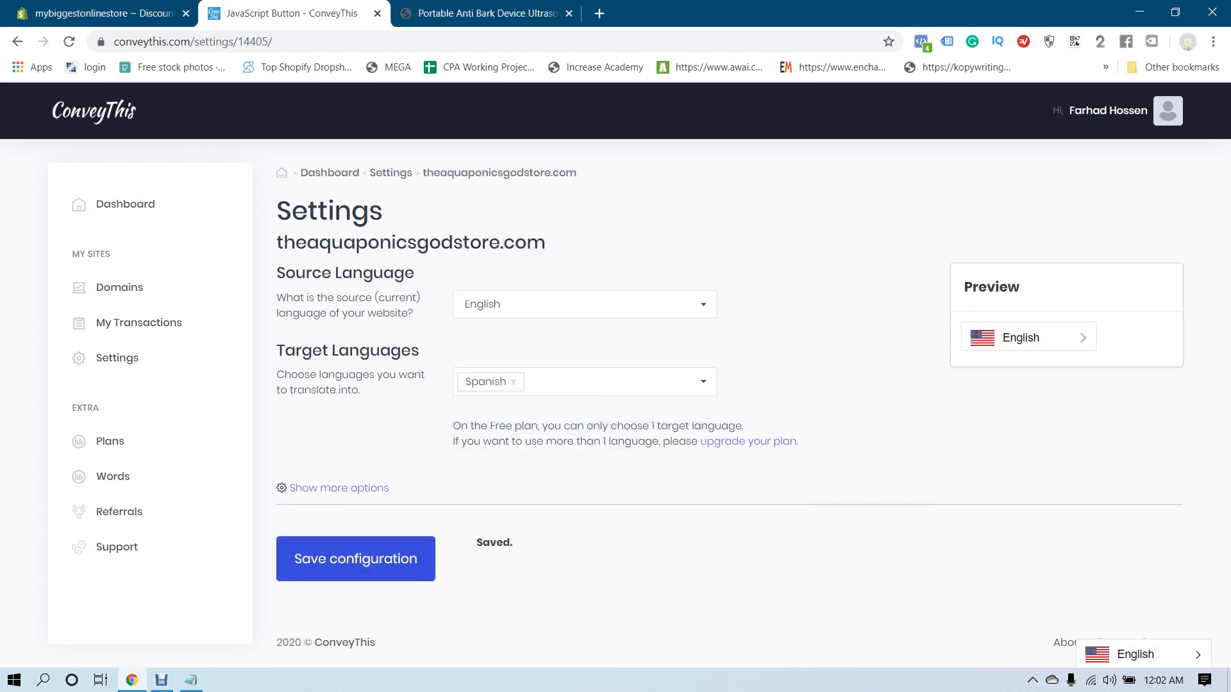
# Step: Go to the storefront's home page and reload it to check for the language switcher
pyautogui.click(488, 13)
pyautogui.click(331, 131)
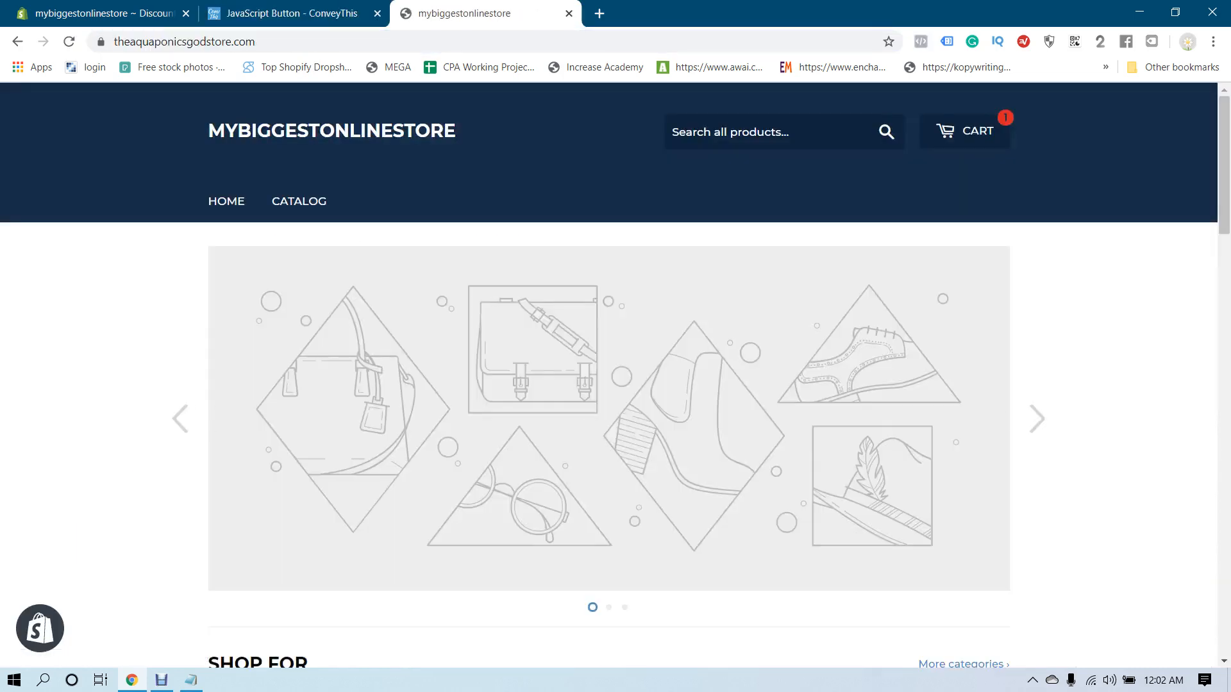
pyautogui.click(69, 42)
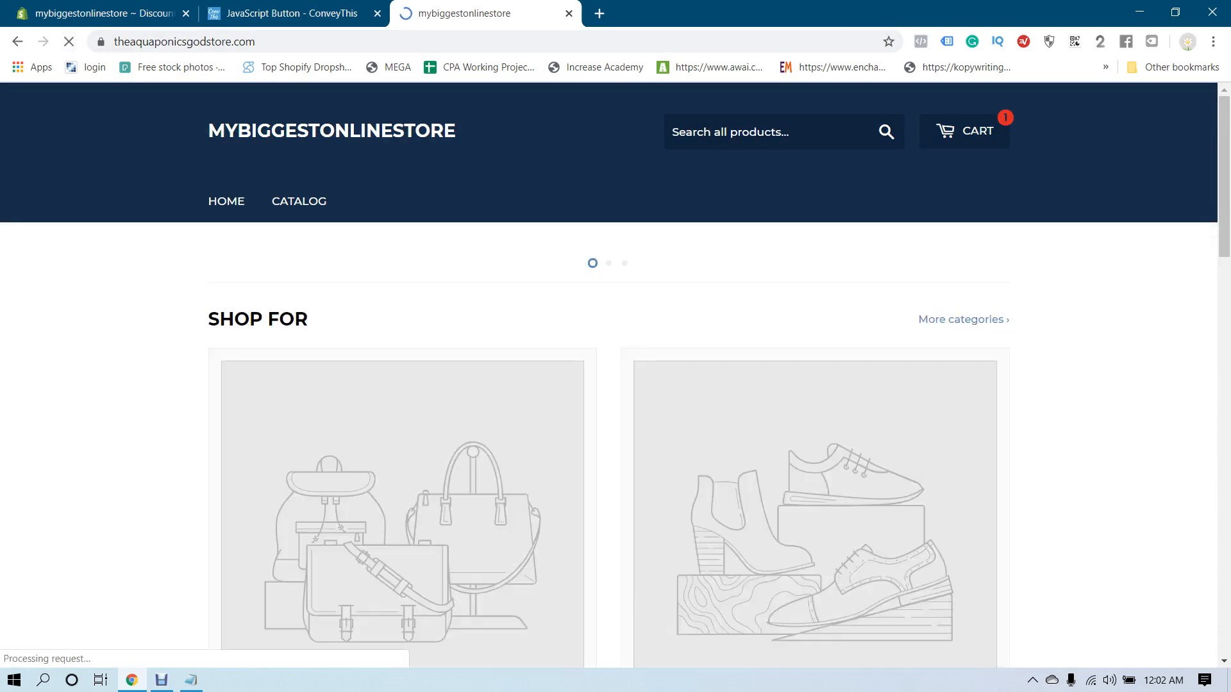
# Step: Save the ConveyThis configuration again and reload the storefront home page
pyautogui.click(321, 13)
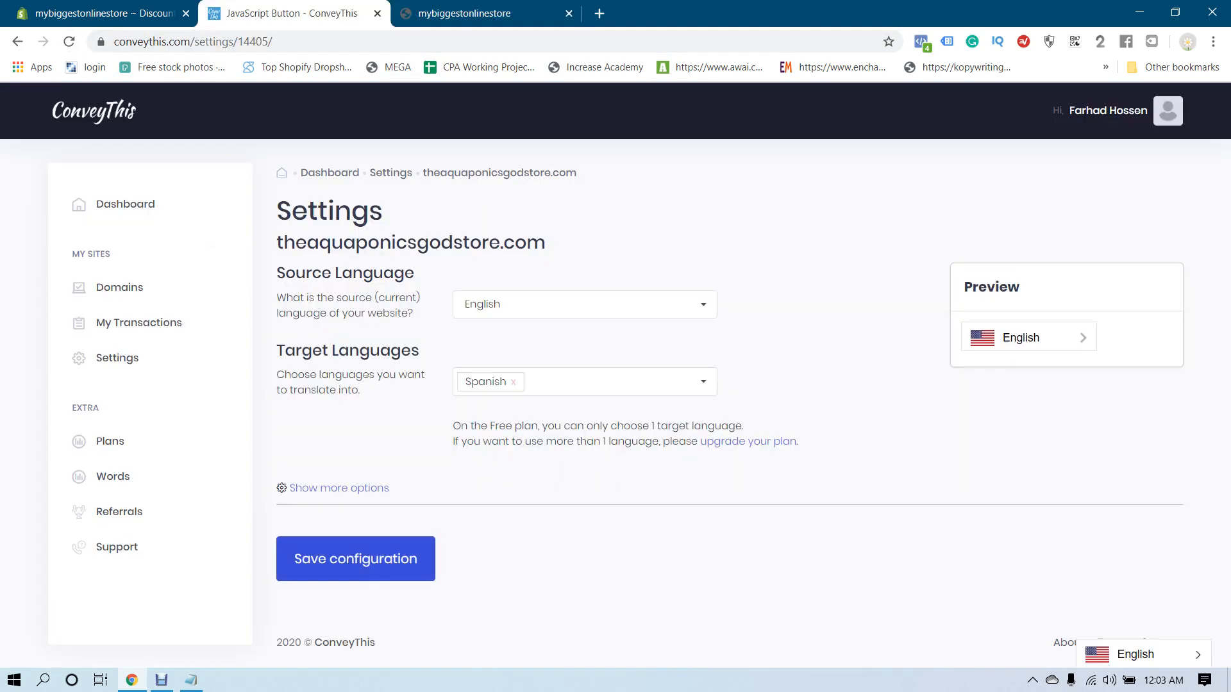
pyautogui.click(356, 559)
pyautogui.click(474, 14)
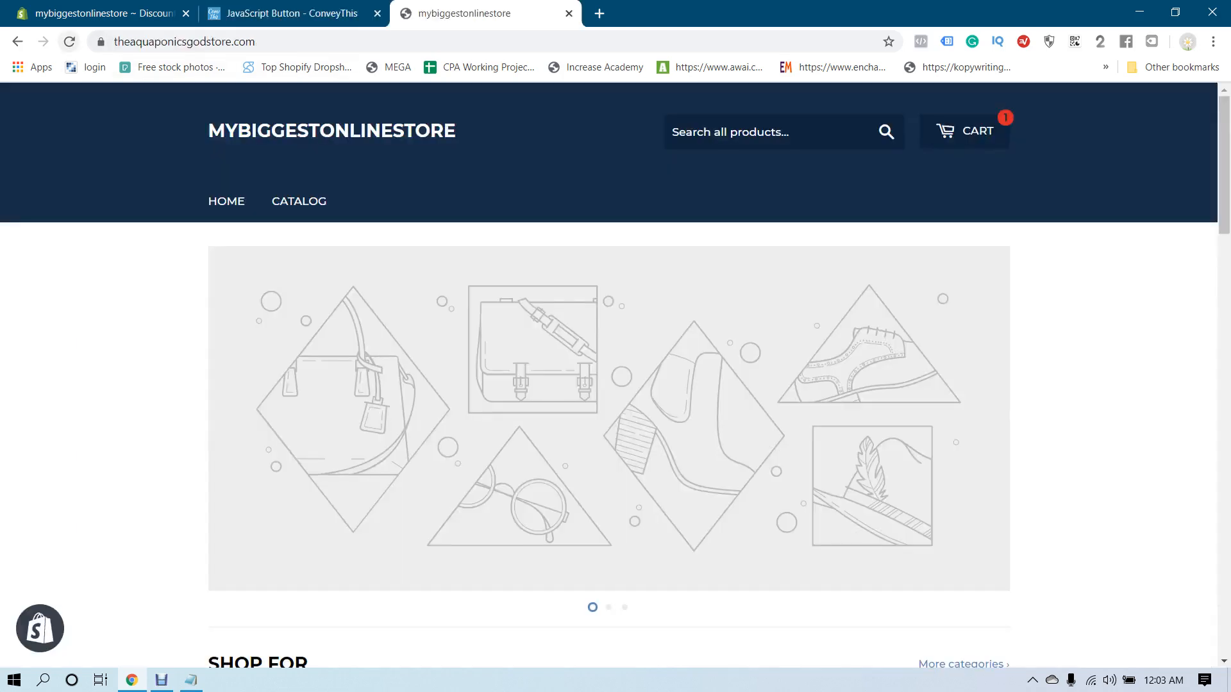
pyautogui.click(70, 42)
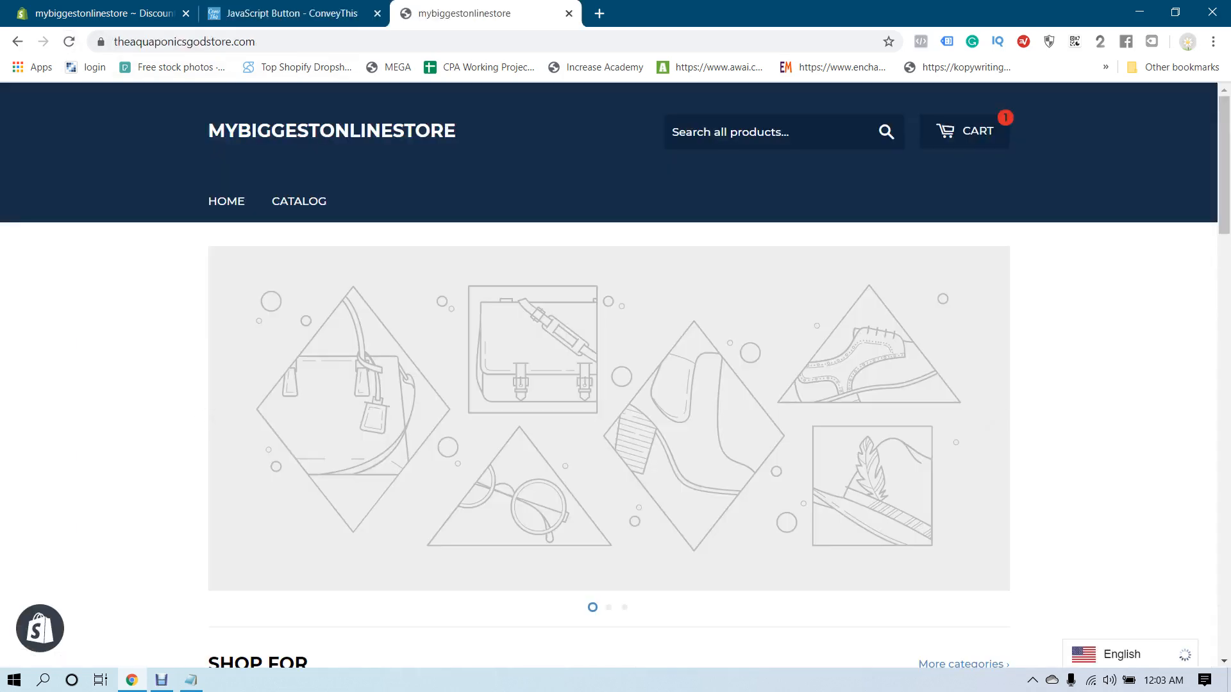
# Step: Check the featured collection on the home page in Spanish, and switch the storefront's language back to English
pyautogui.scroll(-6, 615, 385)
pyautogui.scroll(-7, 615, 384)
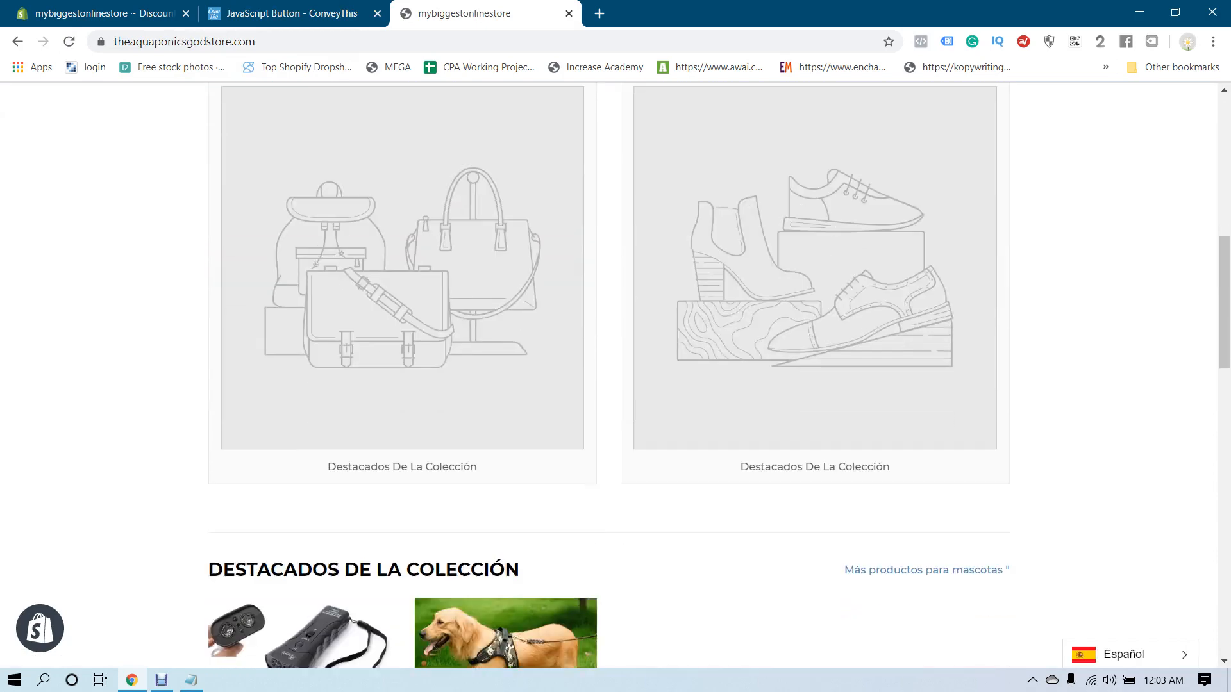
pyautogui.scroll(-2, 616, 385)
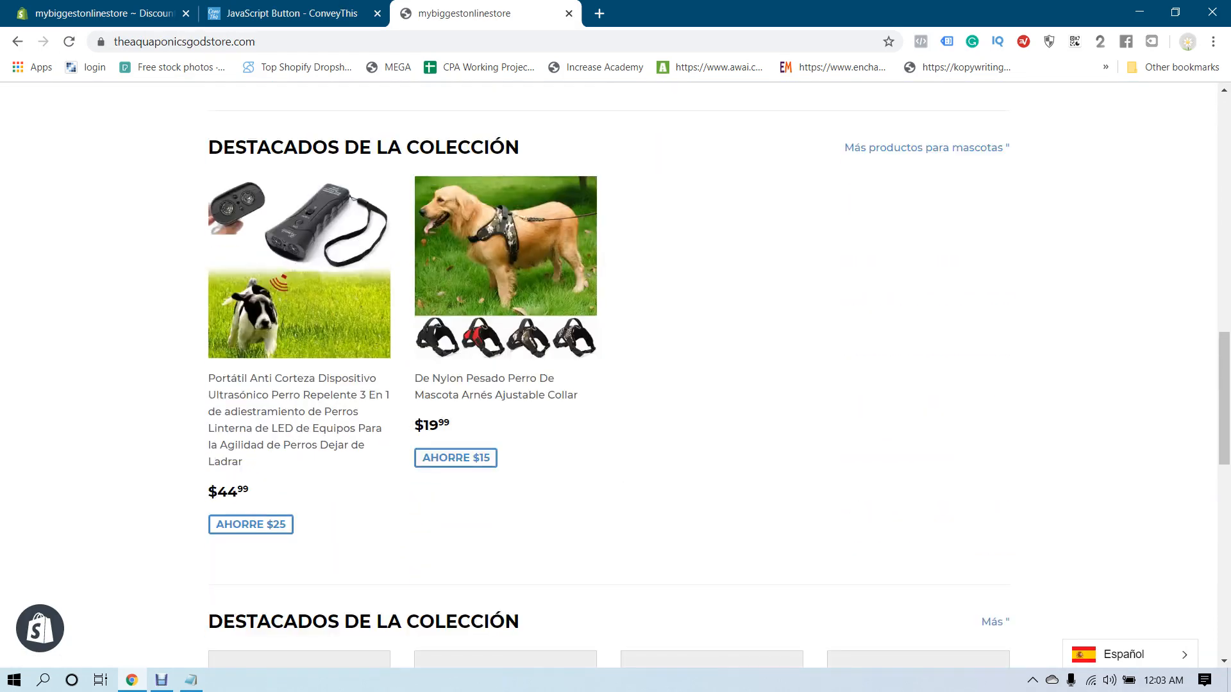
pyautogui.click(1130, 654)
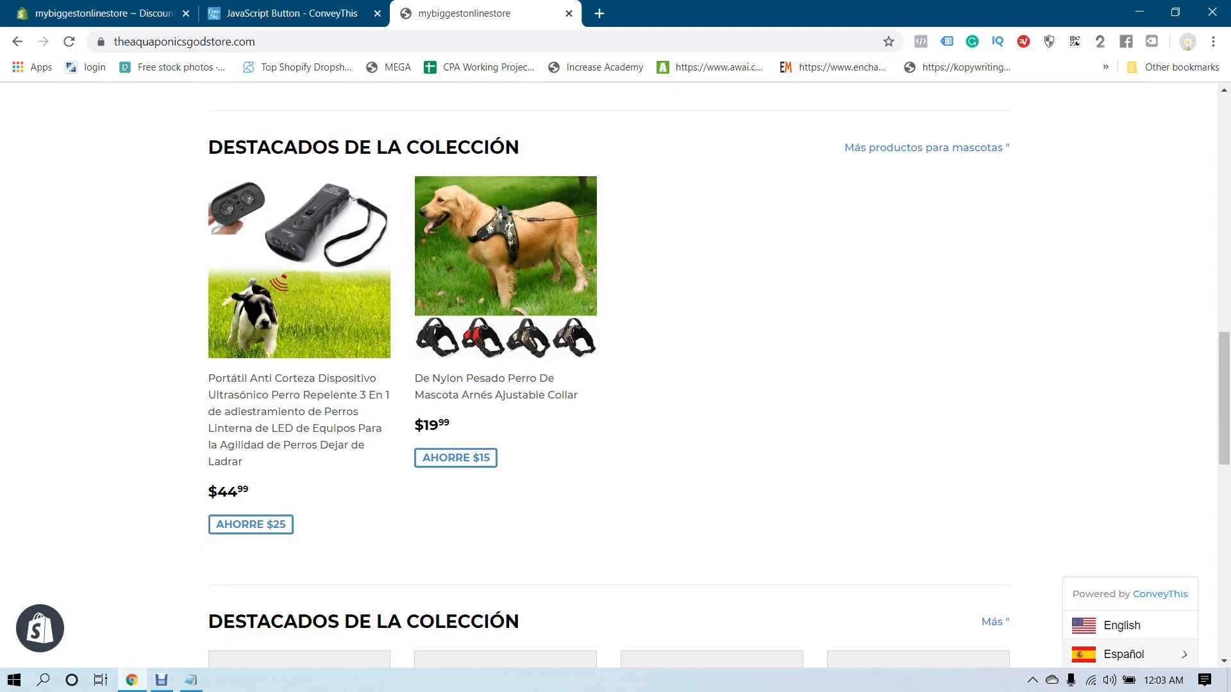
pyautogui.click(1122, 625)
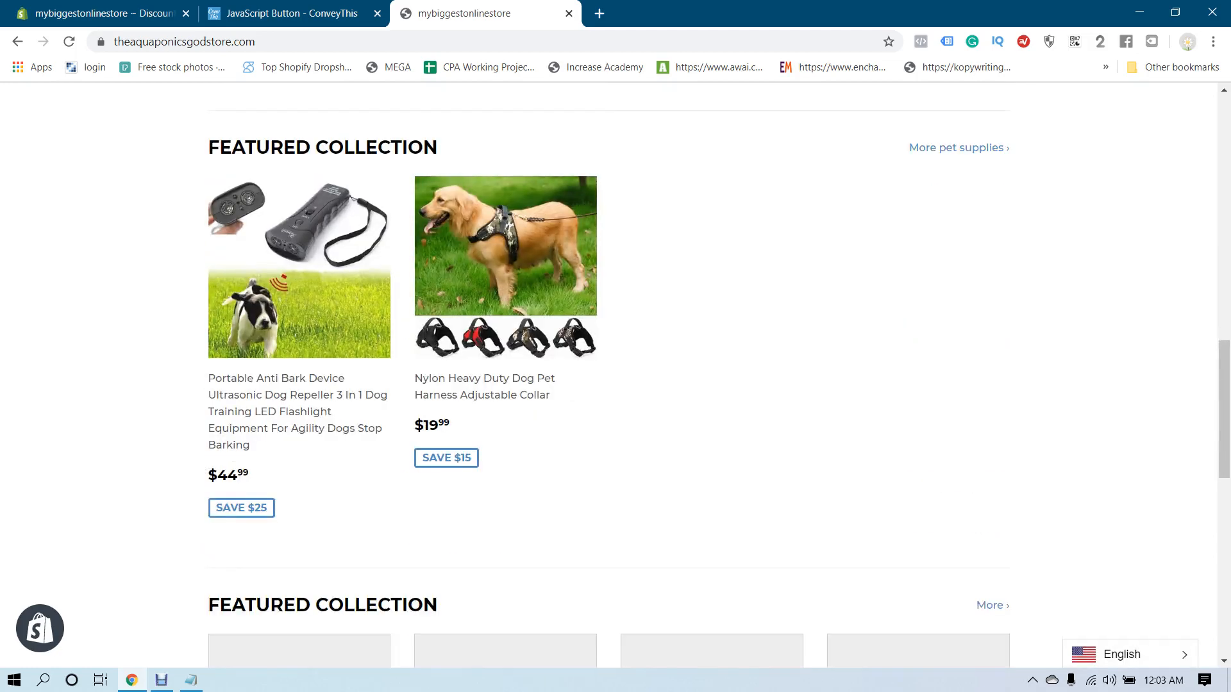
# Step: Open the Portable Anti Bark Device product from the featured collection and switch its page to Español
pyautogui.click(299, 289)
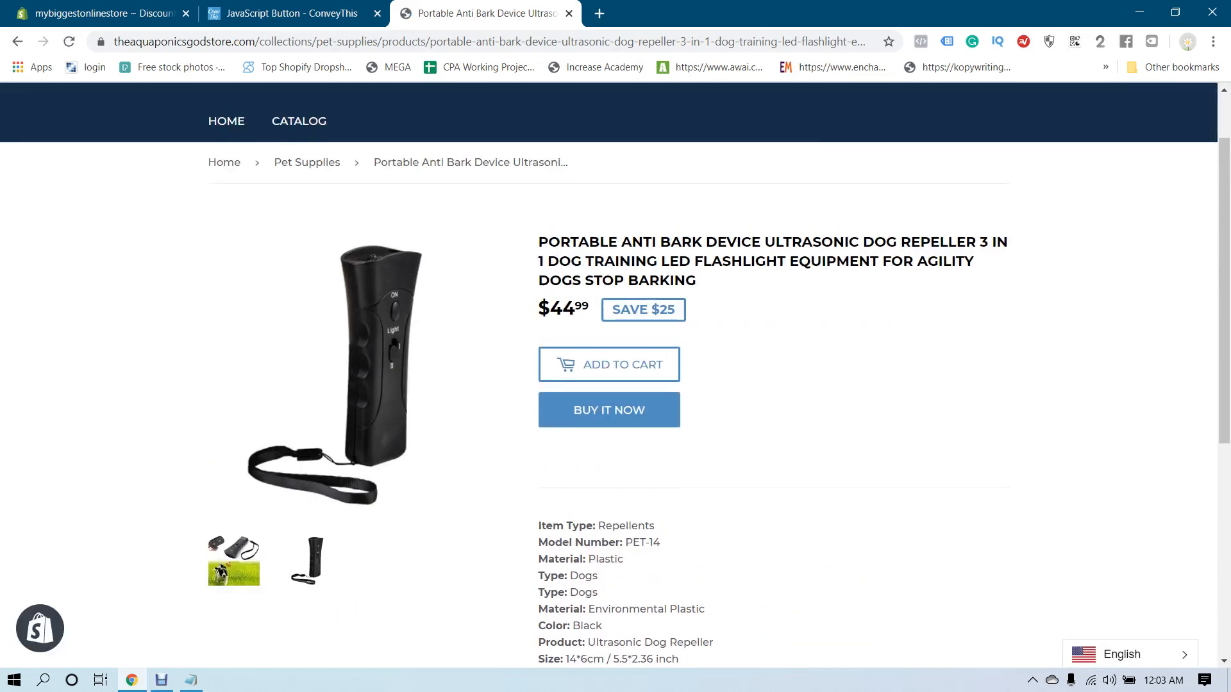
pyautogui.click(1130, 655)
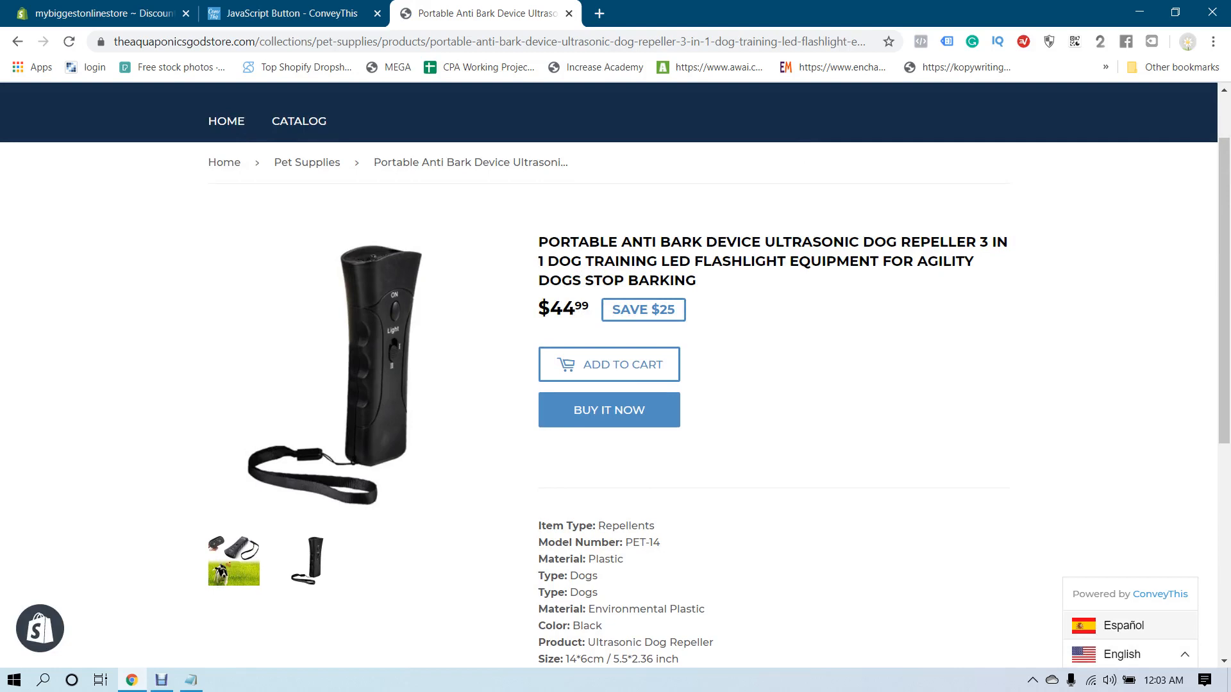
pyautogui.click(1124, 625)
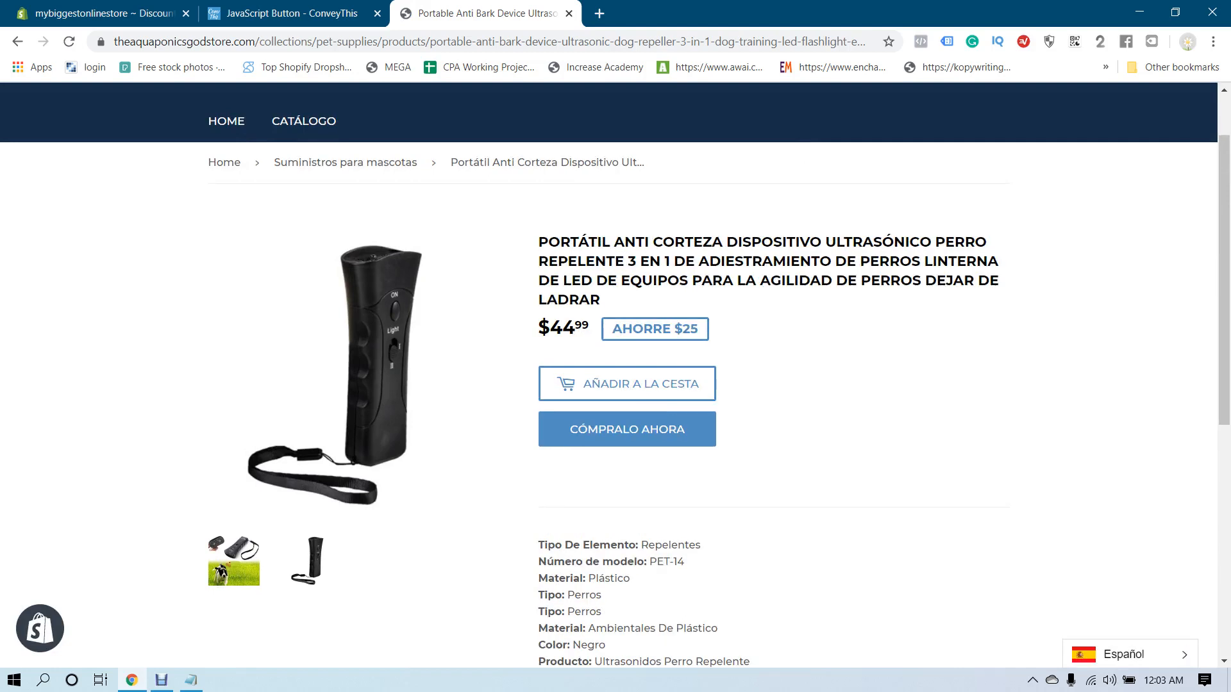
# Step: Highlight the translated product title and the full product description to examine the Spanish text
pyautogui.moveTo(547, 243); pyautogui.dragTo(810, 281)
pyautogui.click(811, 282)
pyautogui.scroll(-2, 810, 282)
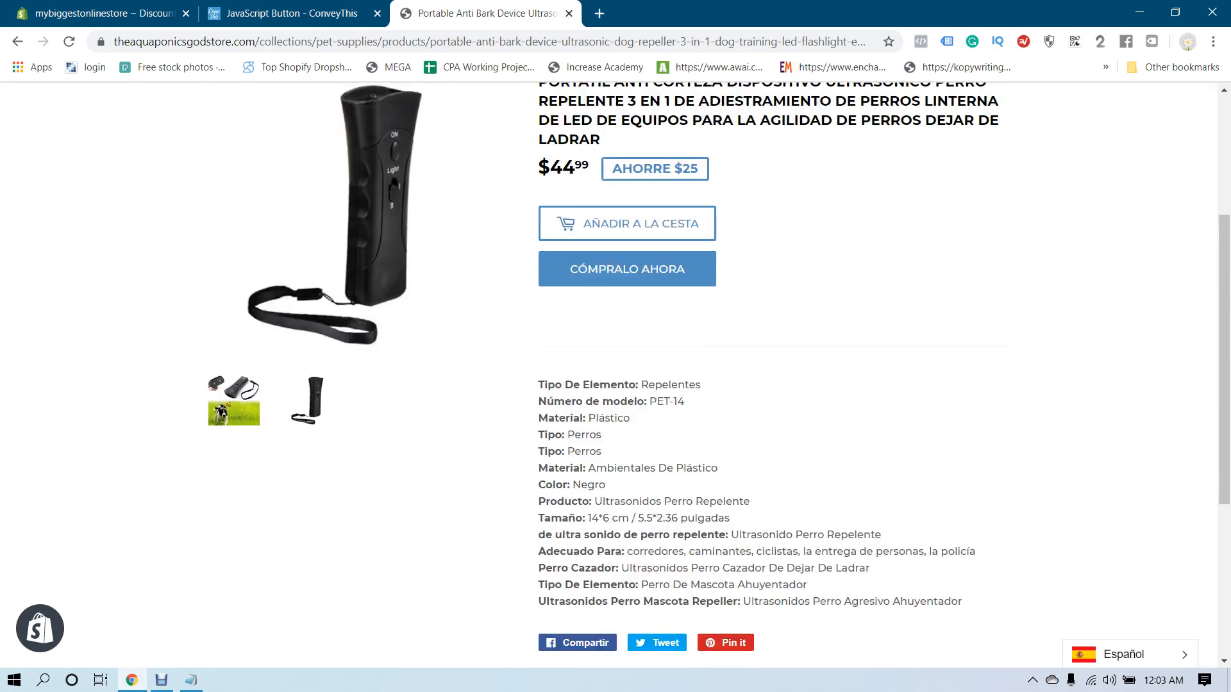
pyautogui.scroll(-1, 615, 360)
pyautogui.moveTo(539, 304); pyautogui.dragTo(962, 522)
pyautogui.click(964, 523)
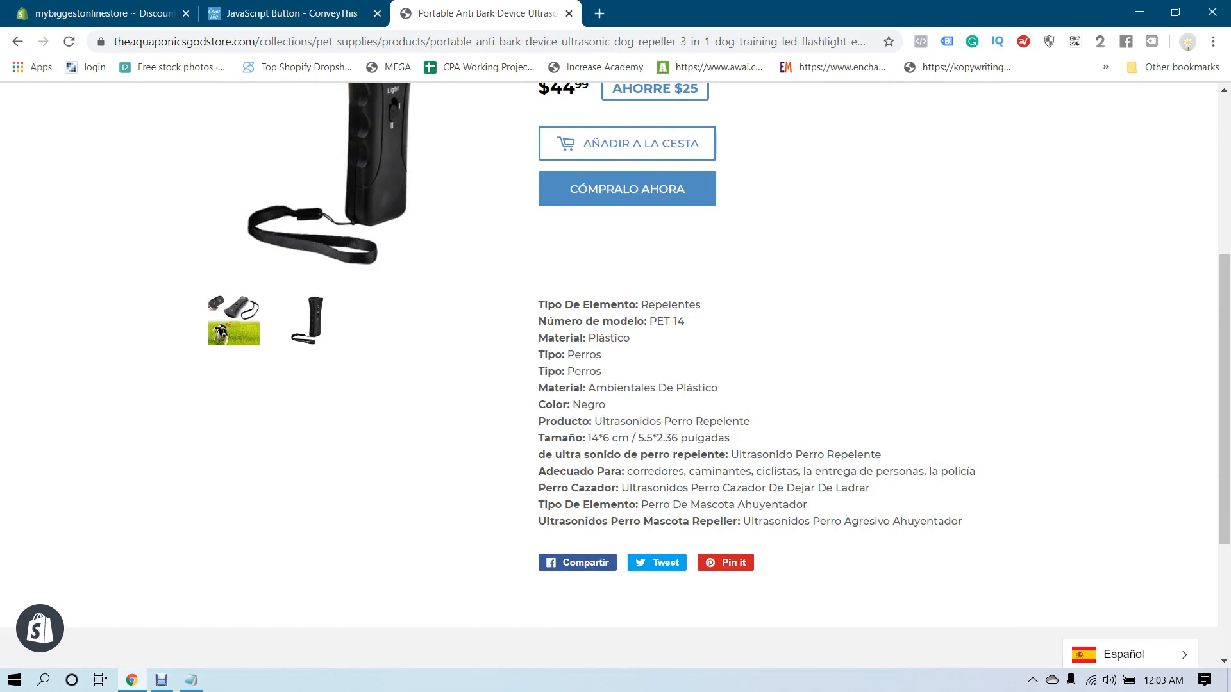
# Step: Return to ConveyThis, save the configuration, and review the Domain Pages list of translated pages for theaquaponicsgodstore.com
pyautogui.scroll(2, 616, 359)
pyautogui.click(282, 13)
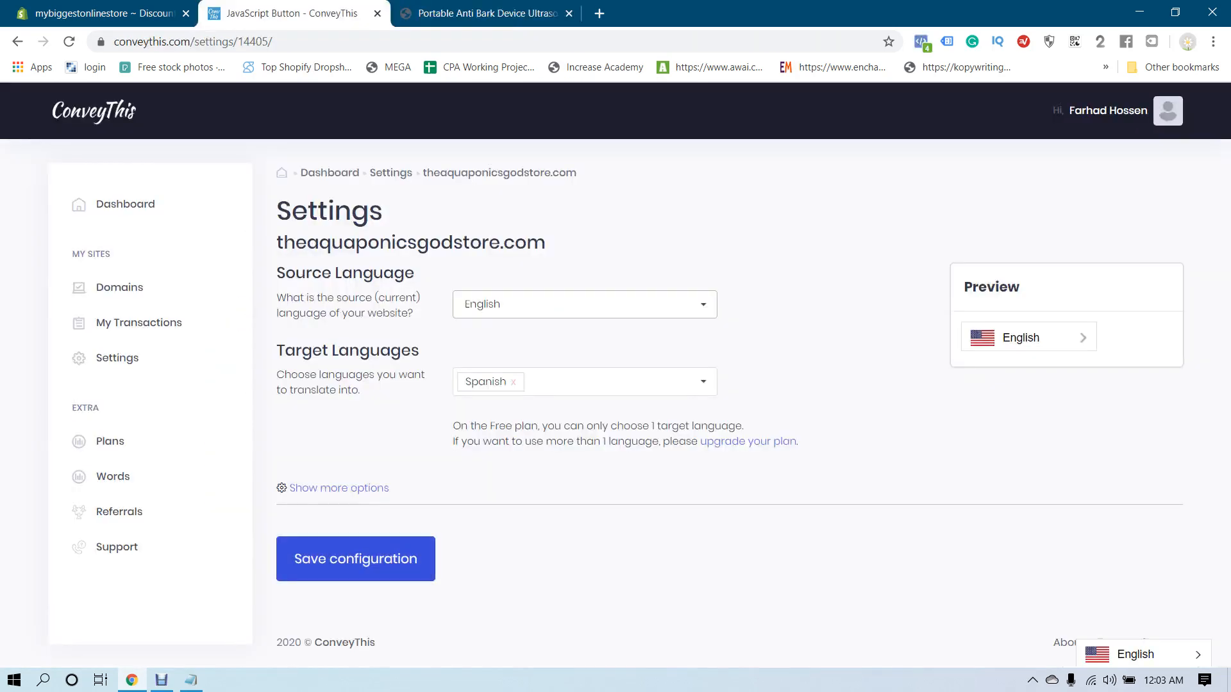
pyautogui.click(356, 559)
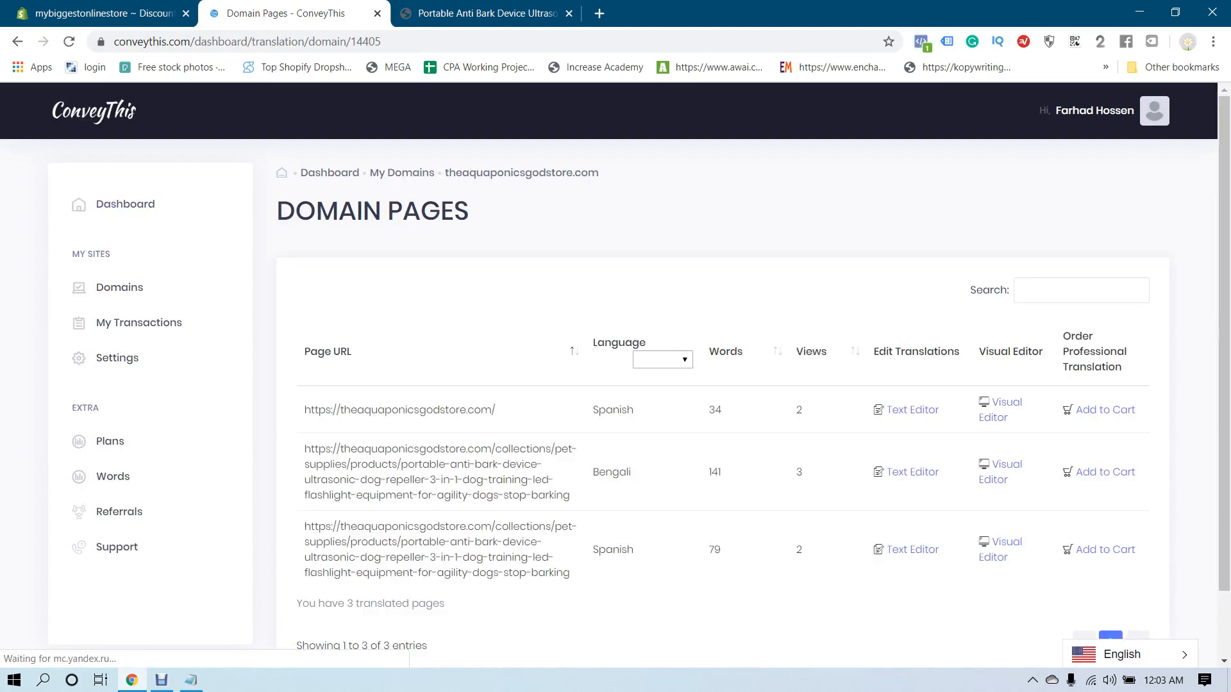
pyautogui.scroll(-1, 723, 391)
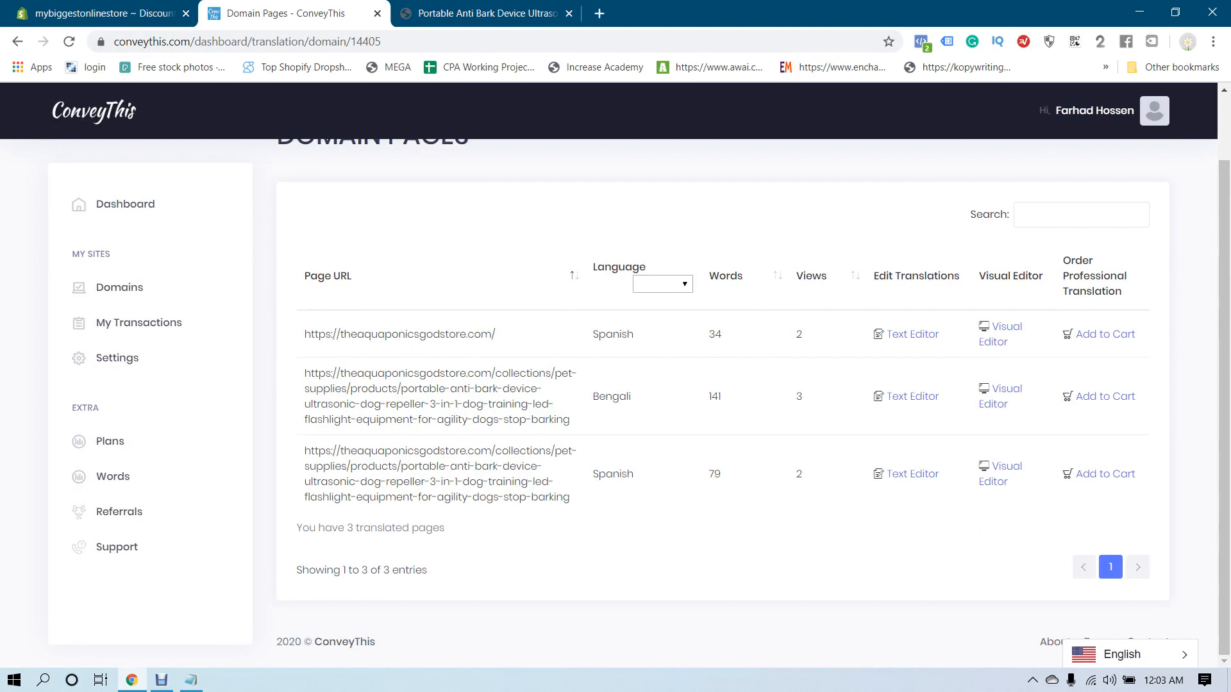
# Step: Highlight the language, word count and view entries in the Domain Pages list to examine the translated pages
pyautogui.moveTo(599, 335); pyautogui.dragTo(723, 334)
pyautogui.click(636, 335)
pyautogui.click(722, 335)
pyautogui.moveTo(593, 397); pyautogui.dragTo(632, 397)
pyautogui.click(633, 397)
pyautogui.moveTo(708, 397); pyautogui.dragTo(722, 397)
pyautogui.click(722, 397)
pyautogui.doubleClick(799, 397)
pyautogui.click(802, 397)
pyautogui.scroll(2, 753, 375)
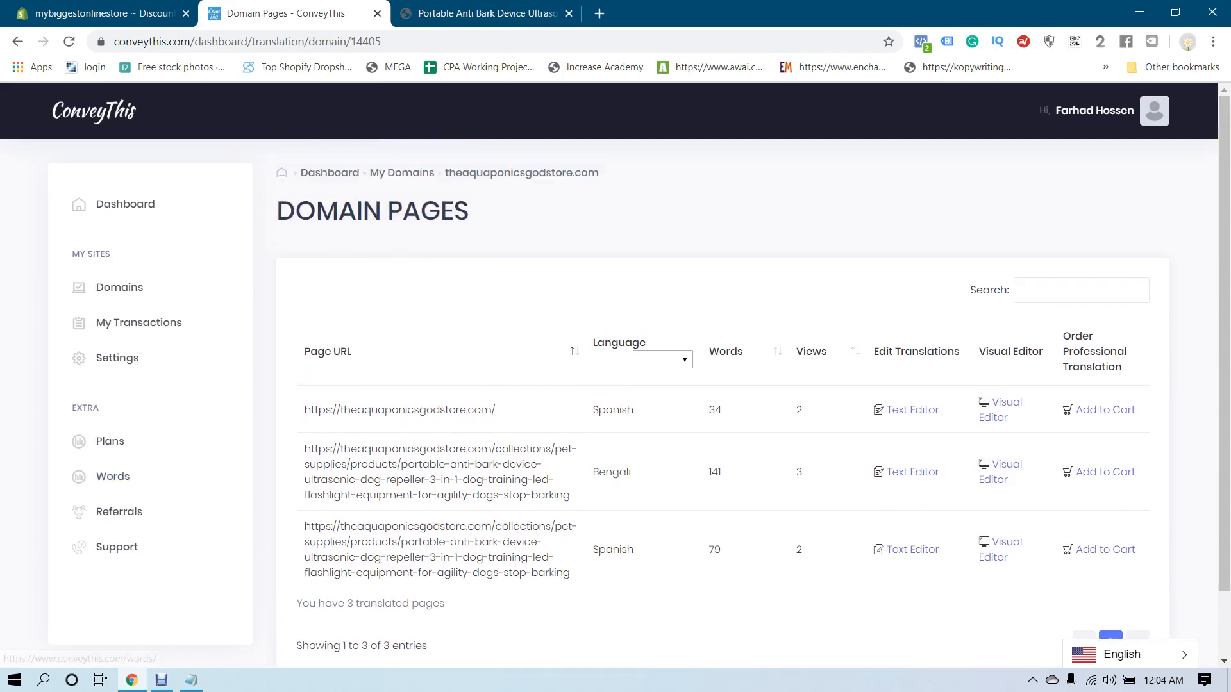
# Step: Switch to Notepad and add the line "All these increse your conversion rate" below the five tips, separated by a blank line
pyautogui.click(190, 679)
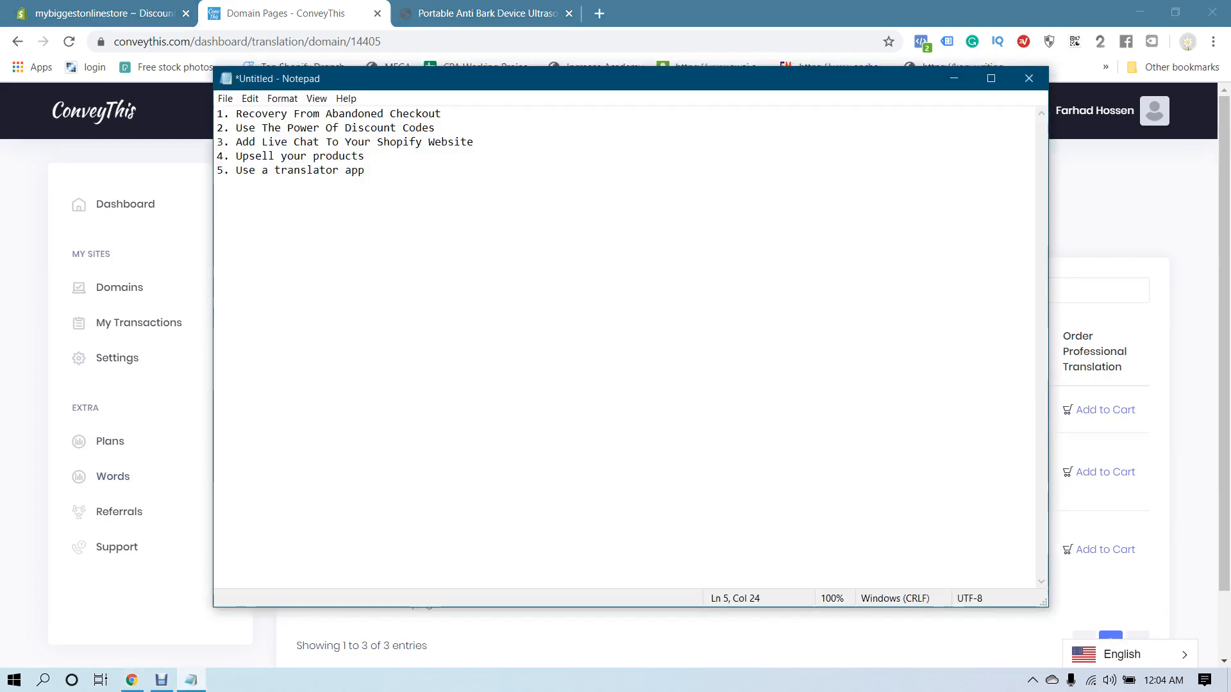
pyautogui.press('Return')
pyautogui.press('Return')
pyautogui.write('All these incre')
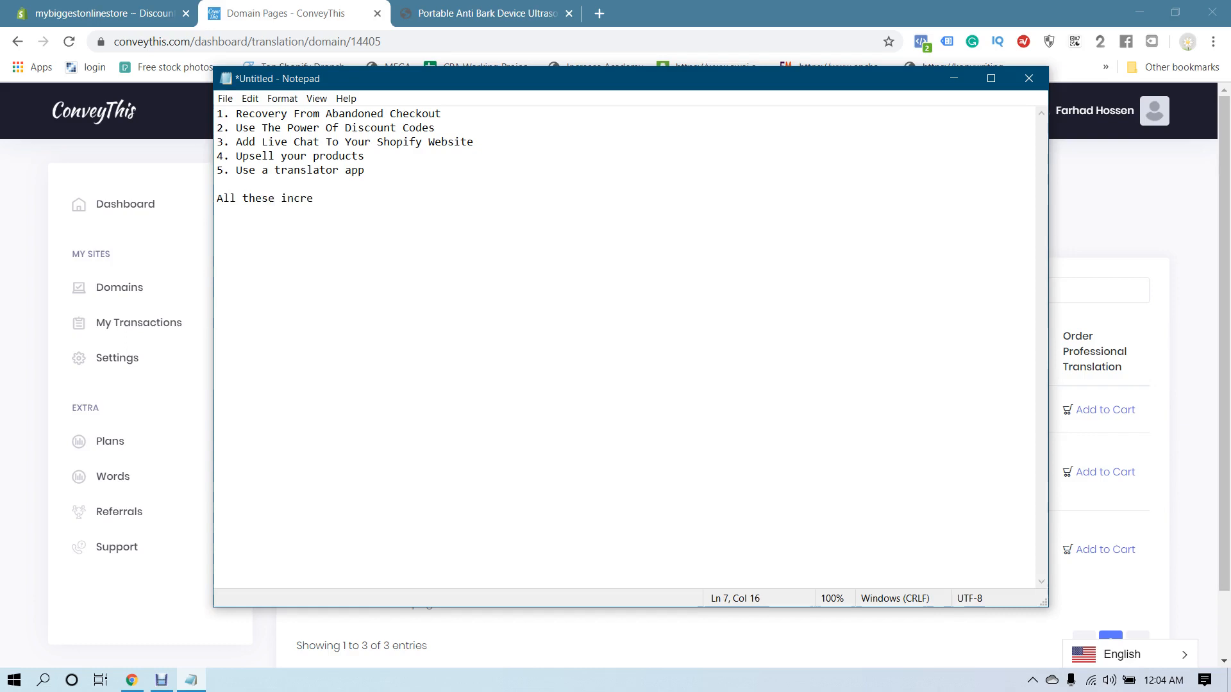
pyautogui.write('se your conversion')
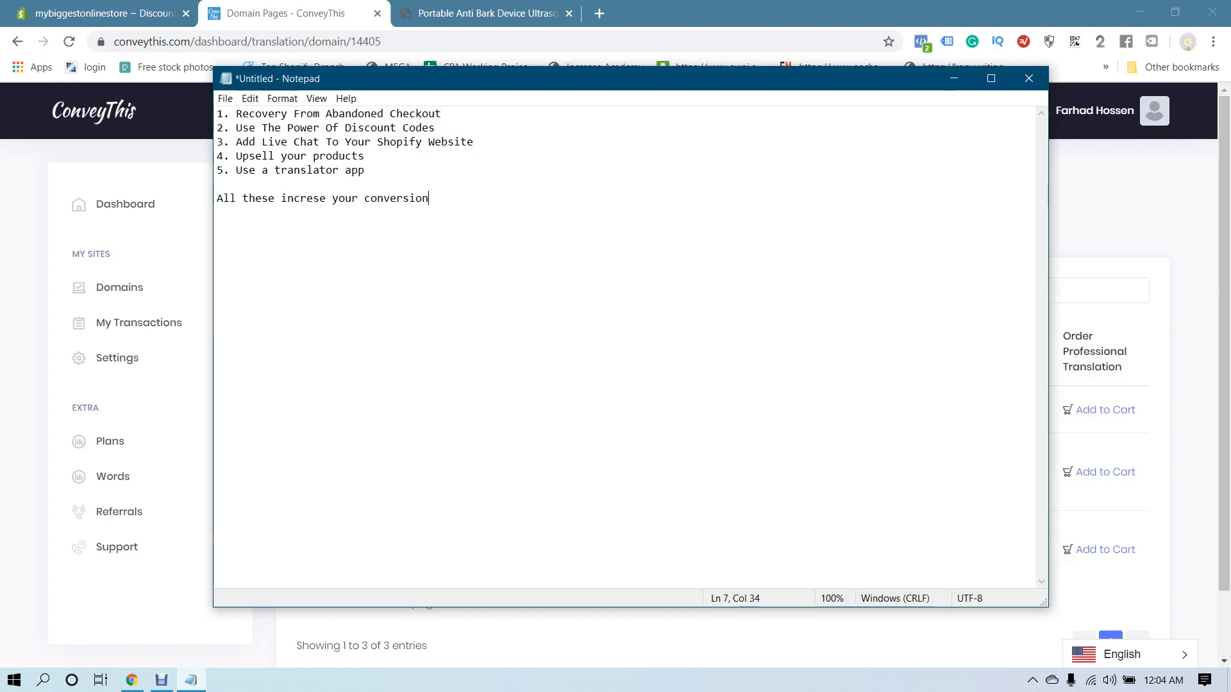
pyautogui.write(' rate')
# Step: Highlight the whole five-item list and the conversion rate line beneath it to review the summary
pyautogui.moveTo(367, 171); pyautogui.dragTo(217, 113)
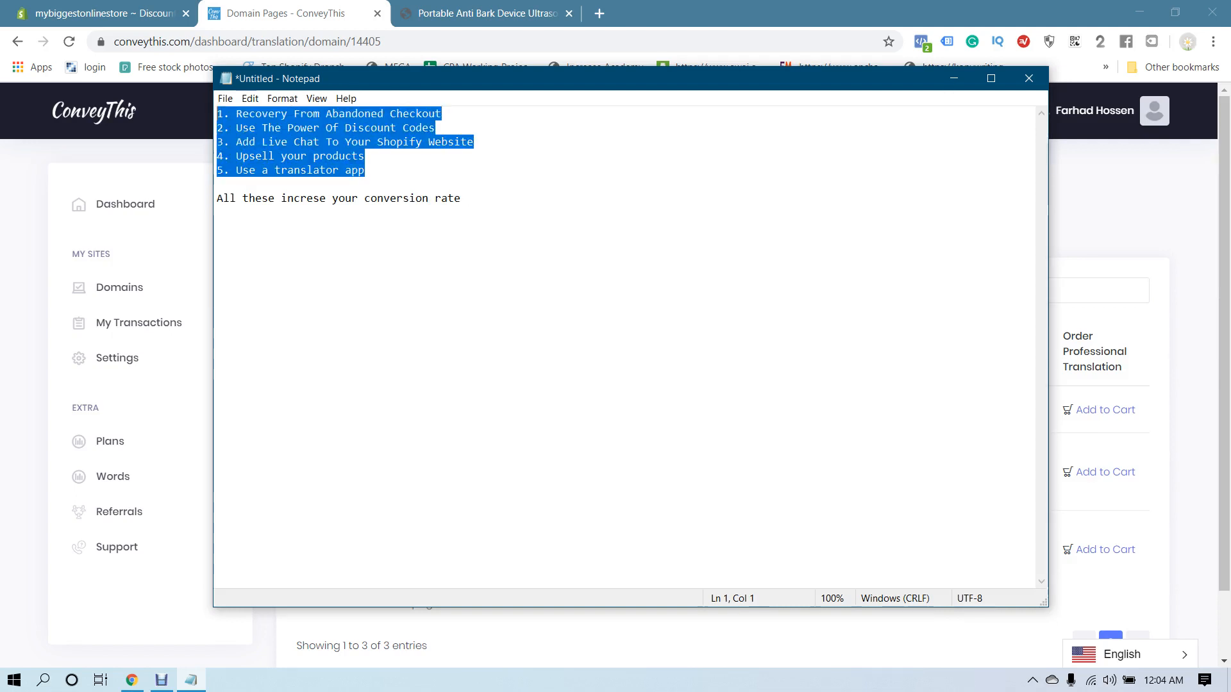
pyautogui.moveTo(255, 198); pyautogui.dragTo(467, 198)
pyautogui.click(467, 199)
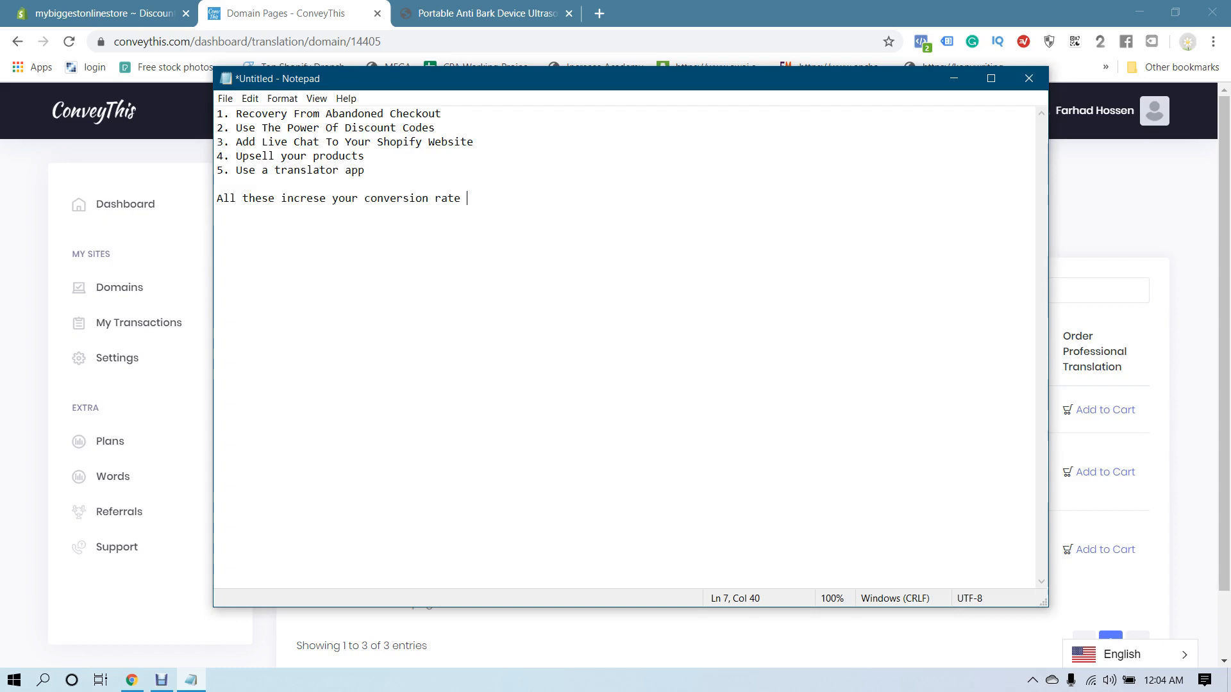
# Step: Highlight the five tips one by one, from abandoned checkout recovery to the translator app, to recap each method
pyautogui.moveTo(275, 114); pyautogui.dragTo(429, 129)
pyautogui.click(436, 114)
pyautogui.moveTo(352, 114); pyautogui.dragTo(442, 114)
pyautogui.click(442, 114)
pyautogui.moveTo(300, 128); pyautogui.dragTo(434, 127)
pyautogui.click(435, 128)
pyautogui.moveTo(305, 142); pyautogui.dragTo(461, 142)
pyautogui.click(461, 142)
pyautogui.moveTo(255, 155); pyautogui.dragTo(364, 156)
pyautogui.click(364, 155)
pyautogui.moveTo(255, 170); pyautogui.dragTo(358, 156)
pyautogui.click(352, 170)
# Step: Return to the browser, review the Domain Pages list, and highlight the Spanish title on the anti bark device product page
pyautogui.hotkey('alt', 'Tab')
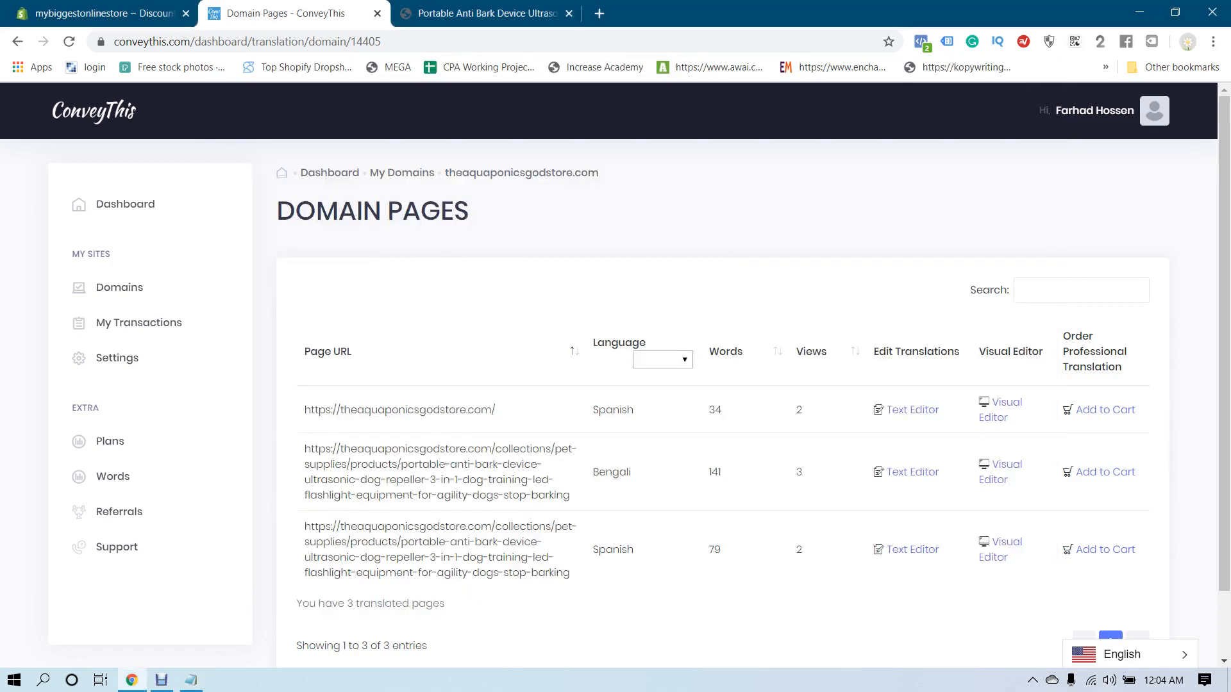
pyautogui.scroll(-1, 723, 385)
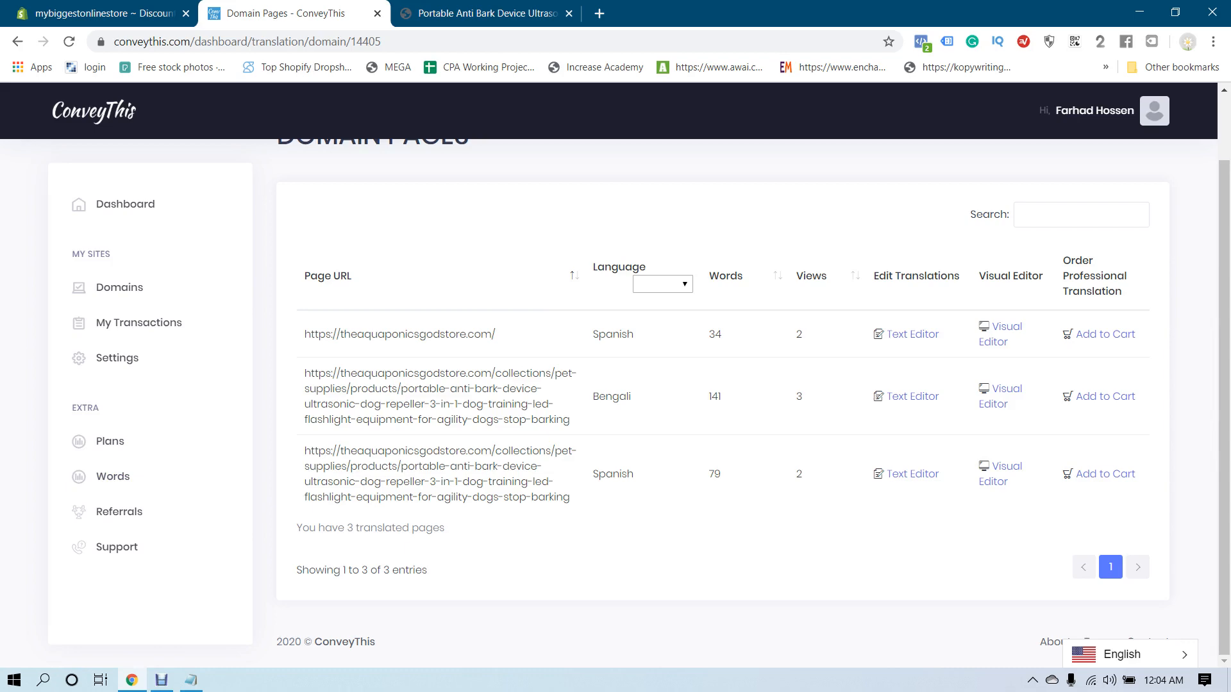
pyautogui.click(487, 13)
pyautogui.scroll(-6, 608, 375)
pyautogui.scroll(8, 608, 375)
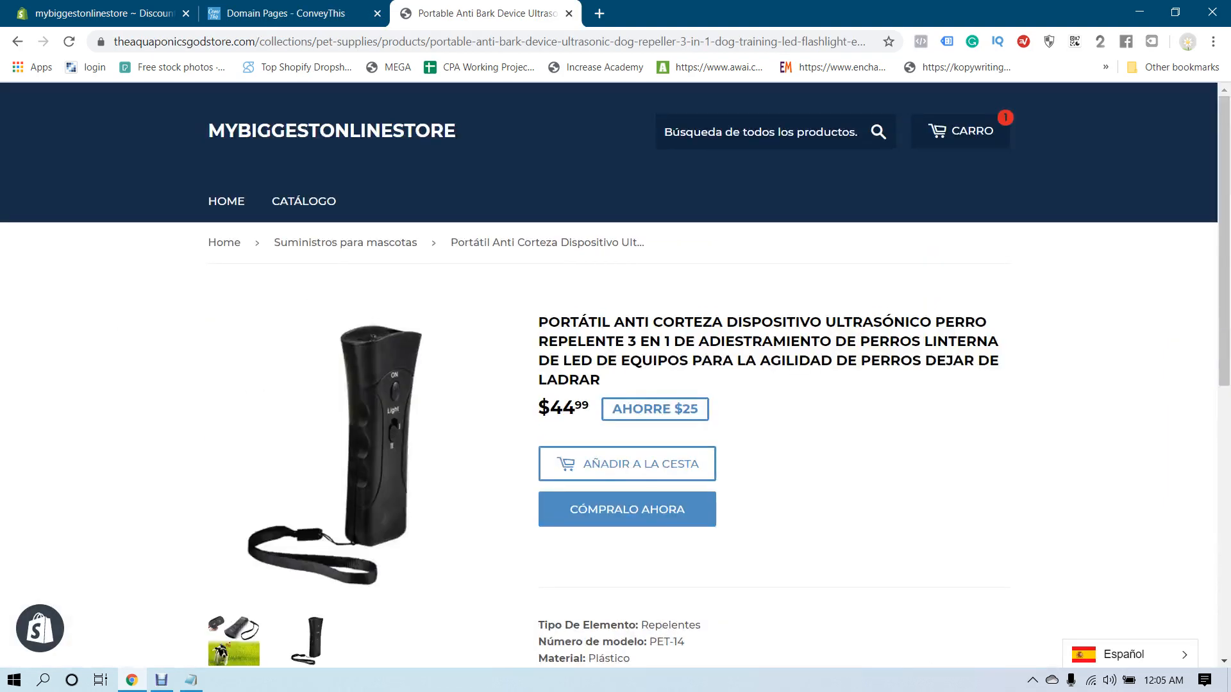
pyautogui.moveTo(548, 322); pyautogui.dragTo(580, 360)
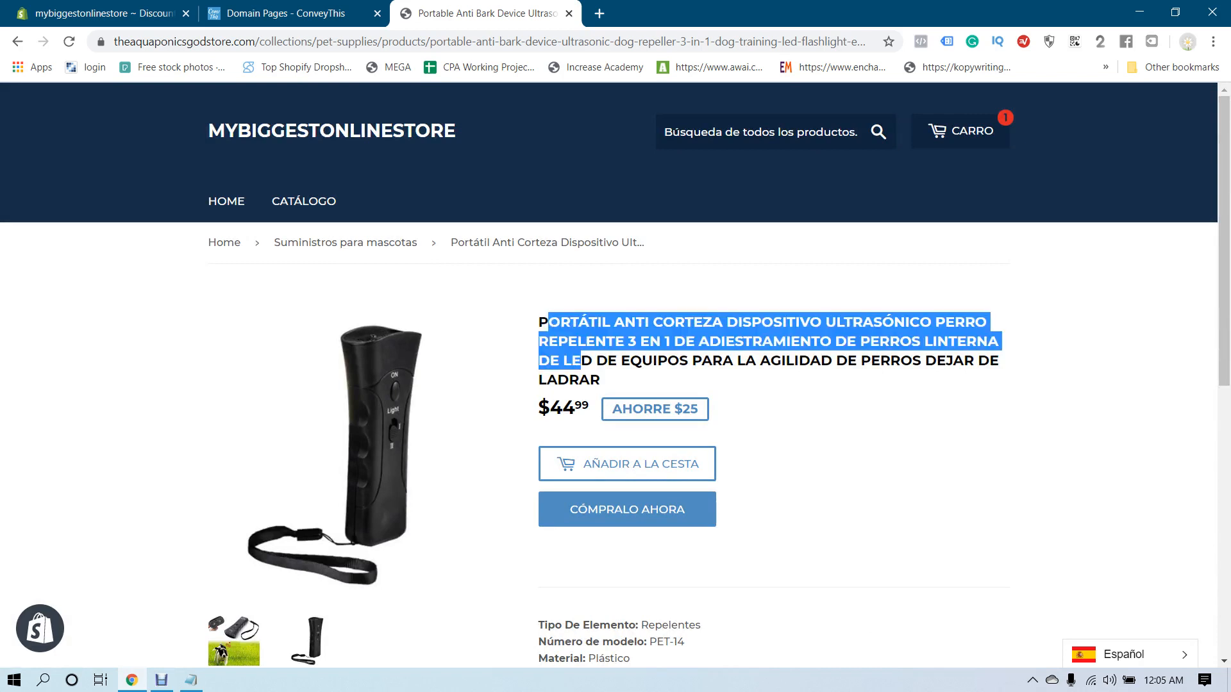
pyautogui.click(583, 363)
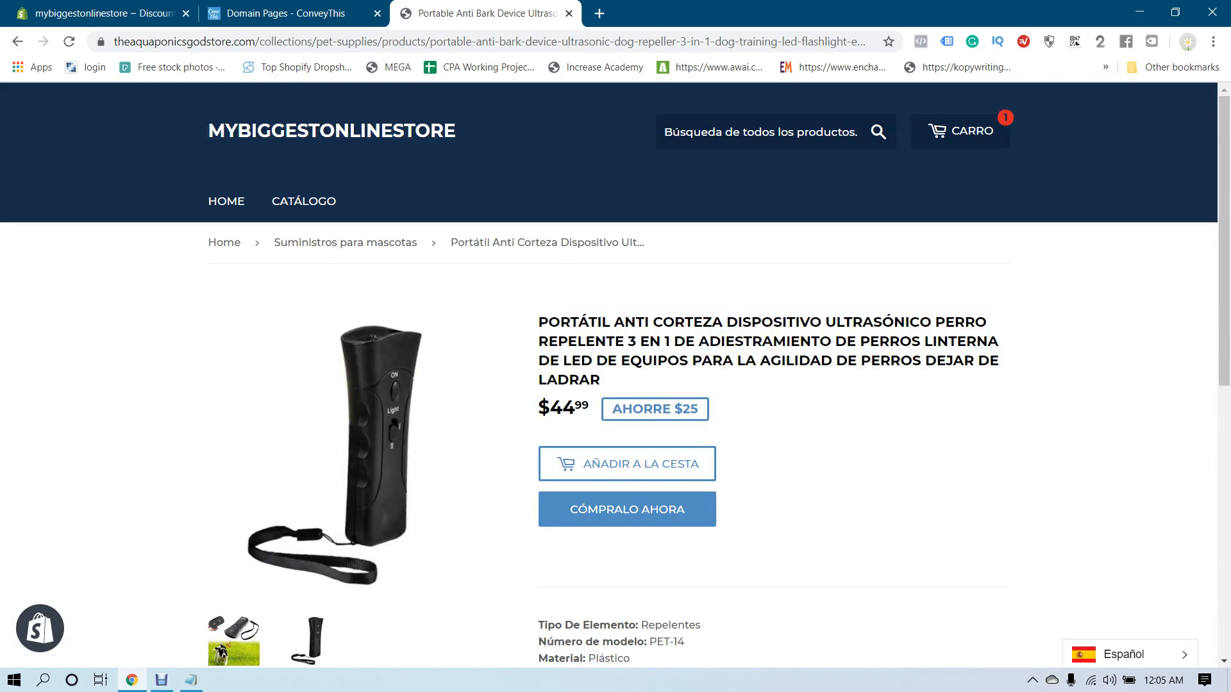
pyautogui.click(161, 681)
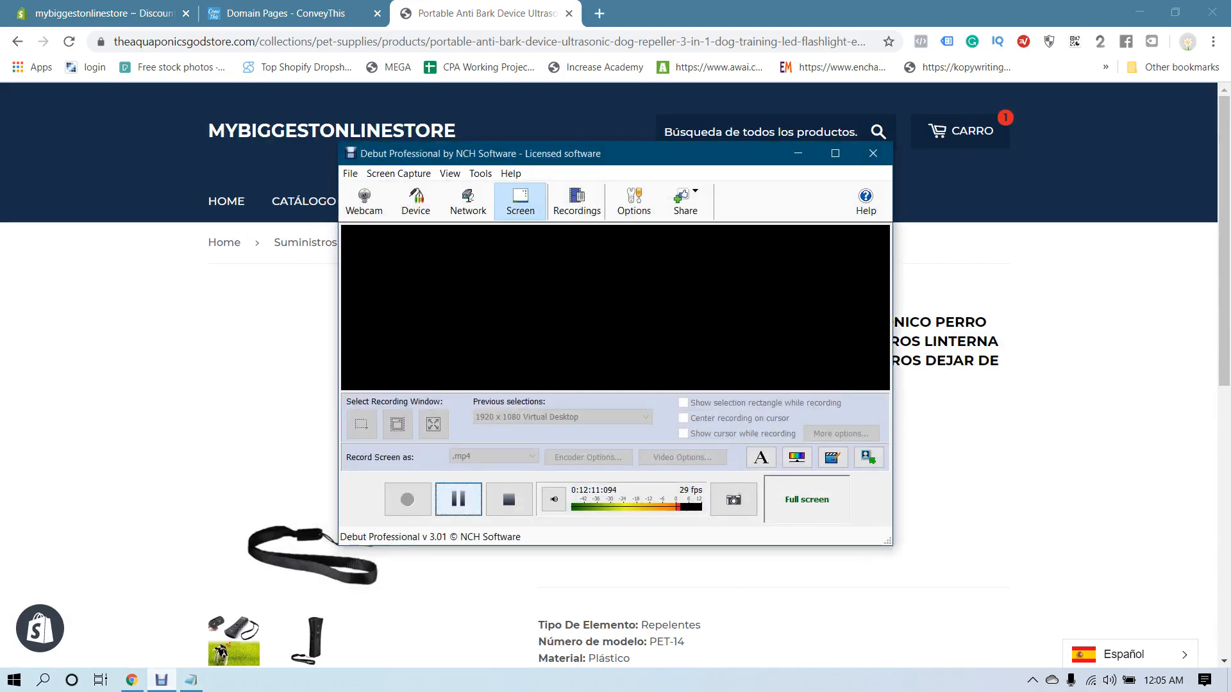